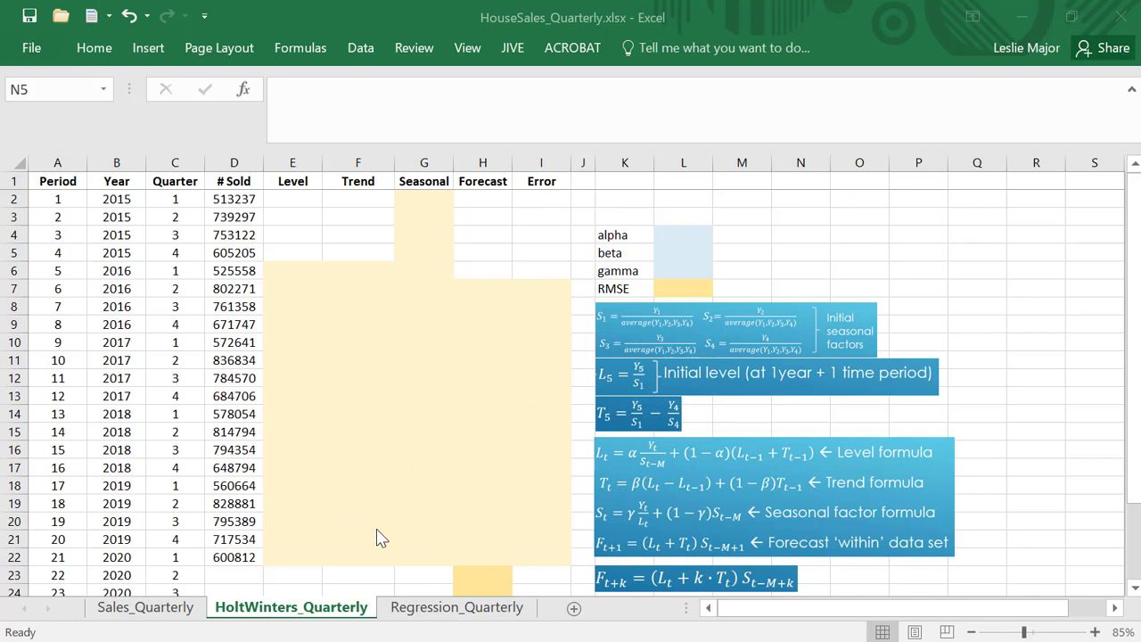
On the Sales_Quarterly sheet, review the first two # Sold values in D2 and D3
left_click(135, 613)
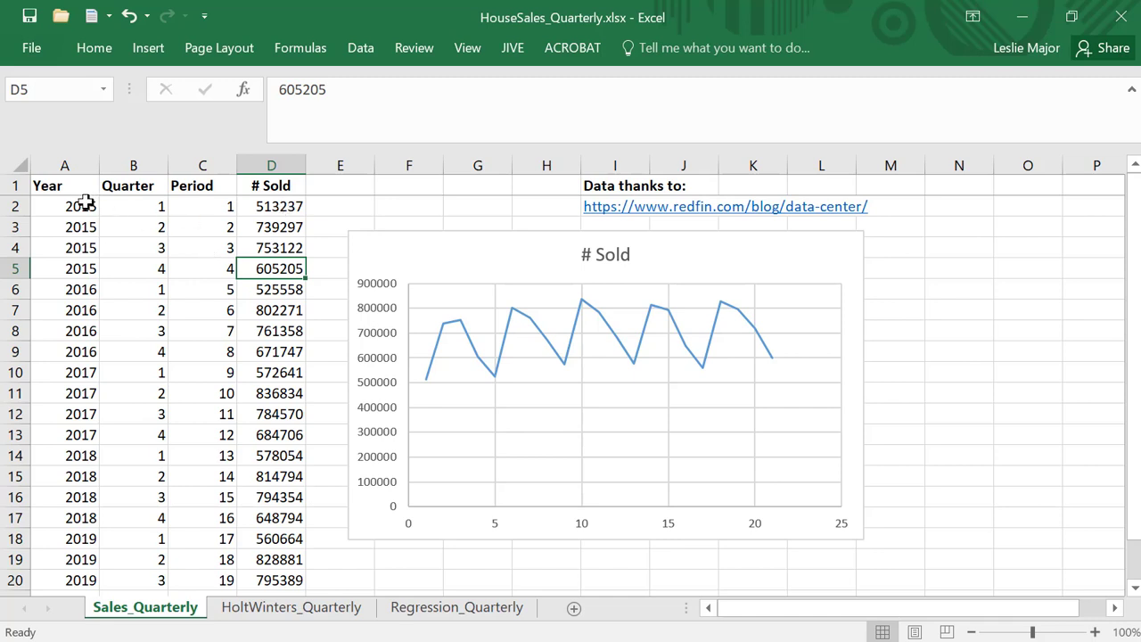
left_click(275, 205)
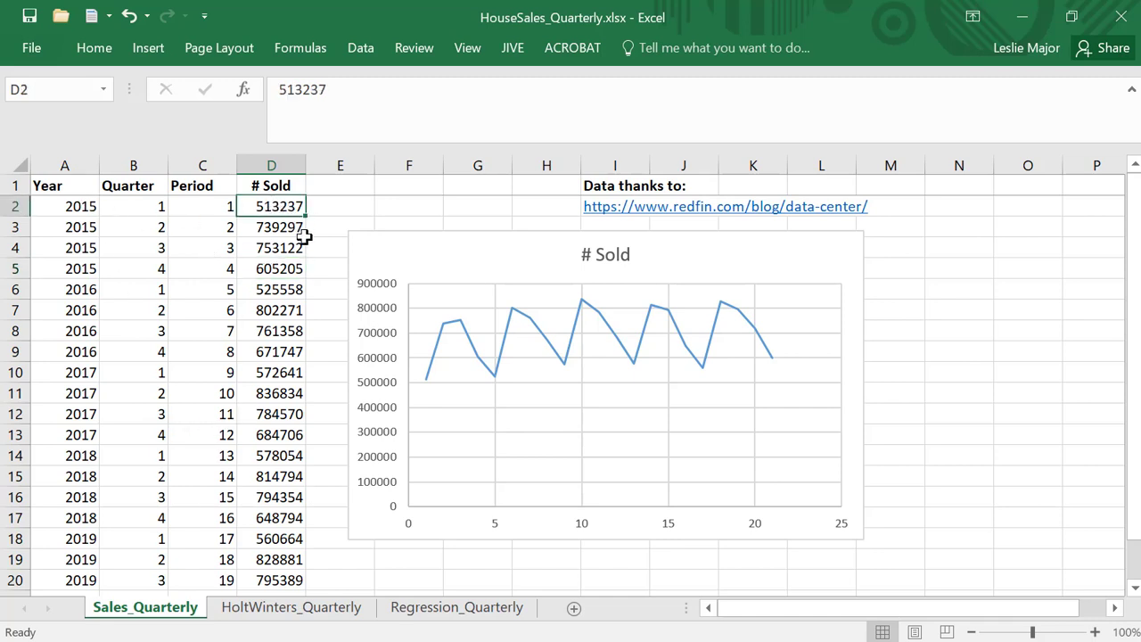
left_click(255, 226)
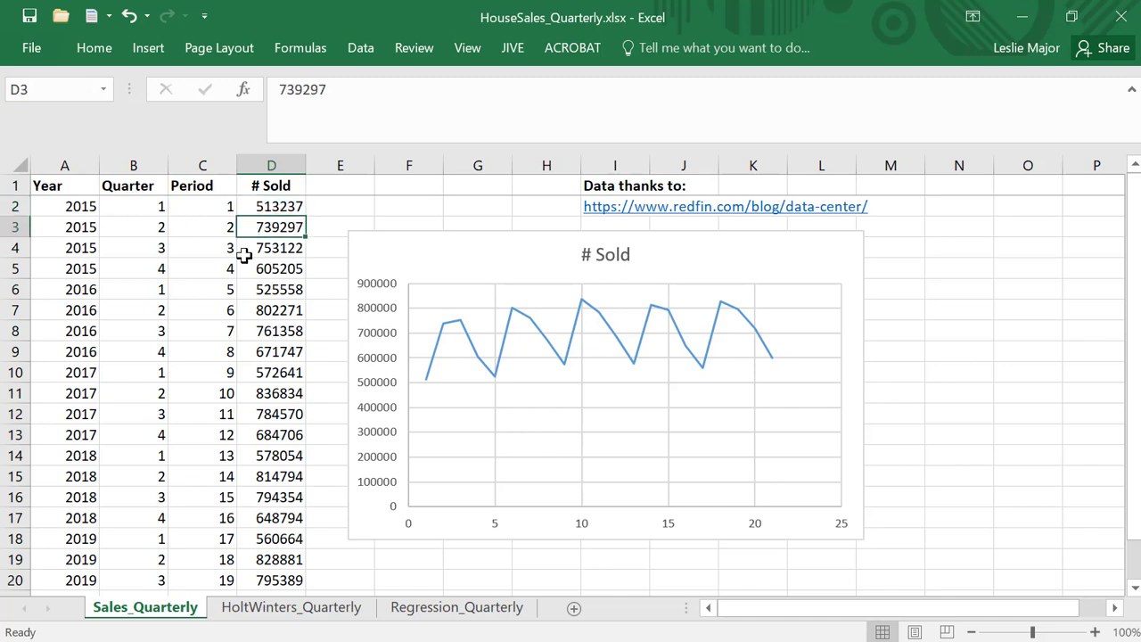
Back on HoltWinters_Quarterly, move the seasonal-factors formula picture near the data and enlarge it
left_click(325, 617)
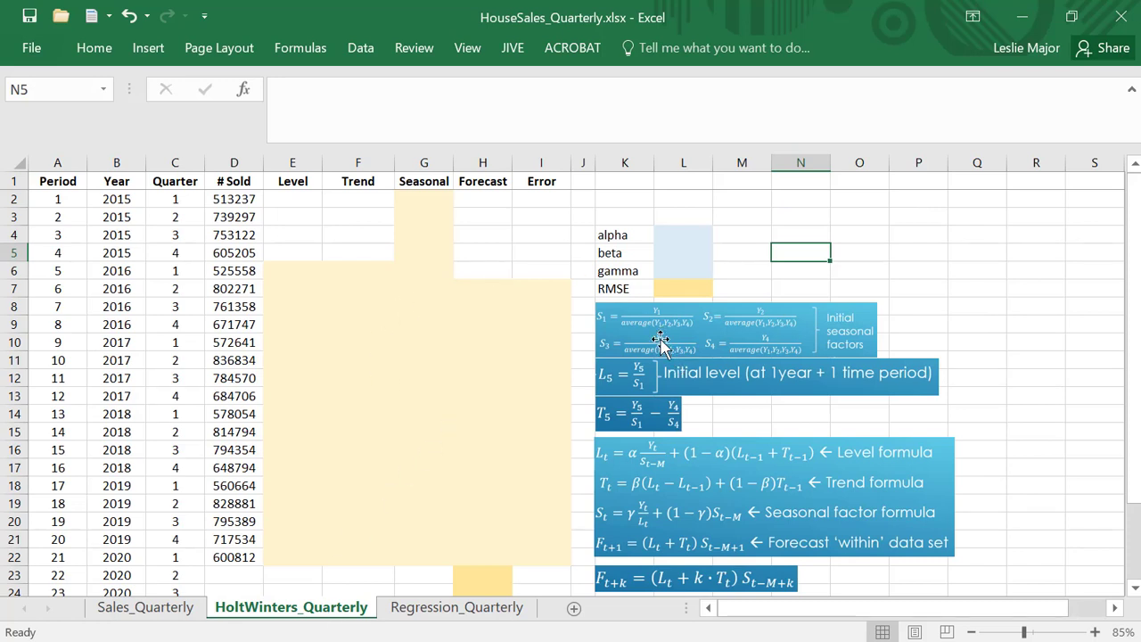
left_click_drag(659, 341, 563, 236)
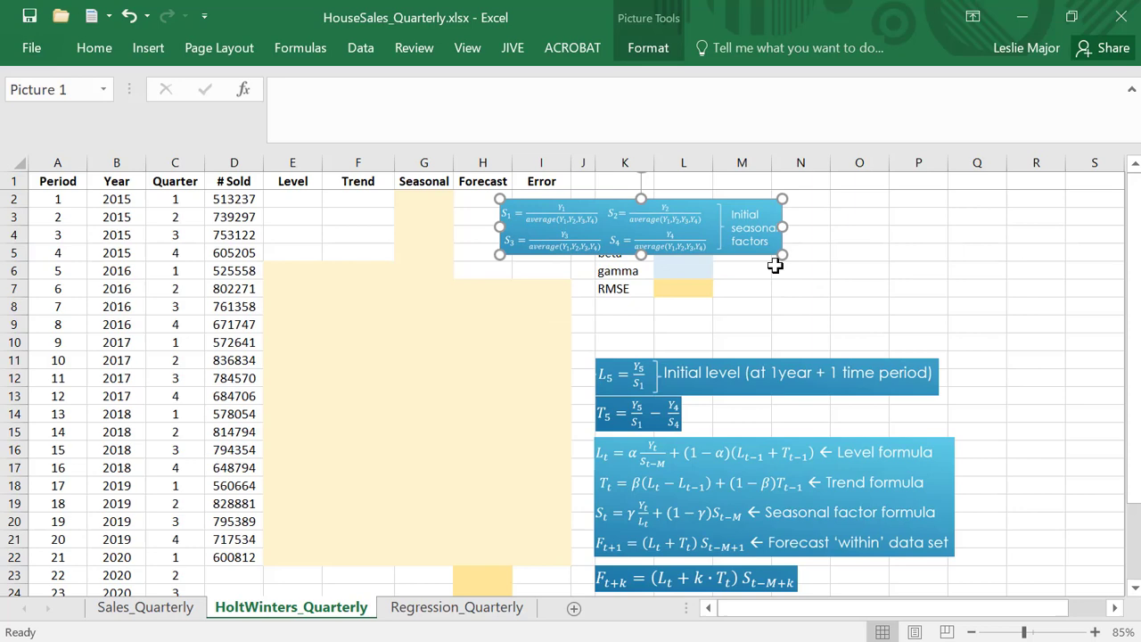
left_click_drag(782, 254, 1052, 356)
left_click_drag(865, 316, 795, 332)
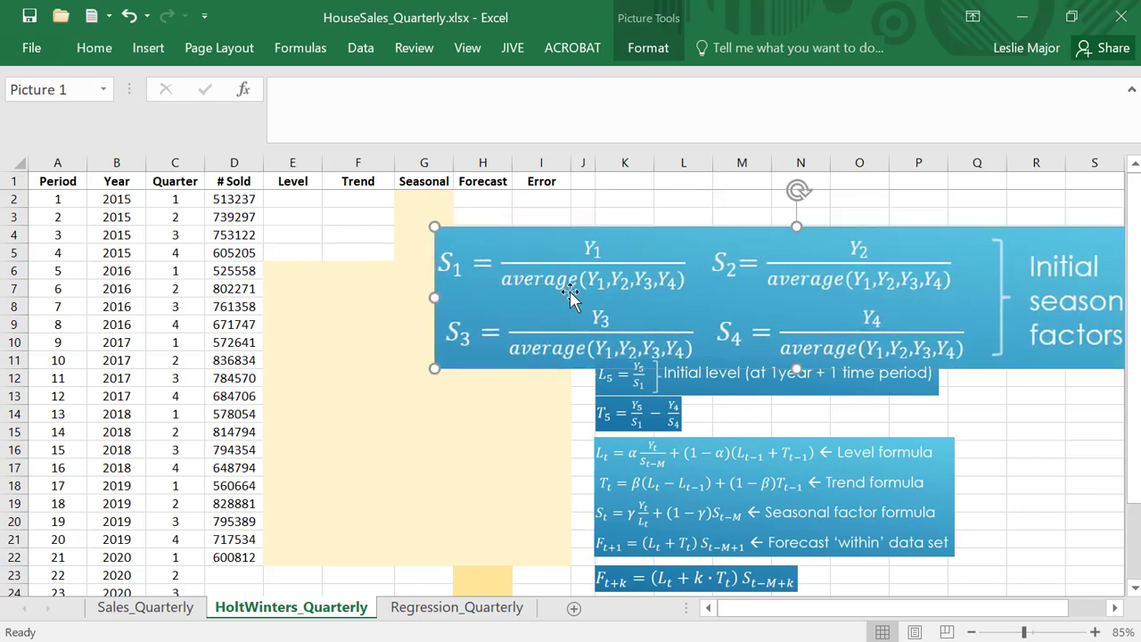
left_click_drag(614, 259, 664, 235)
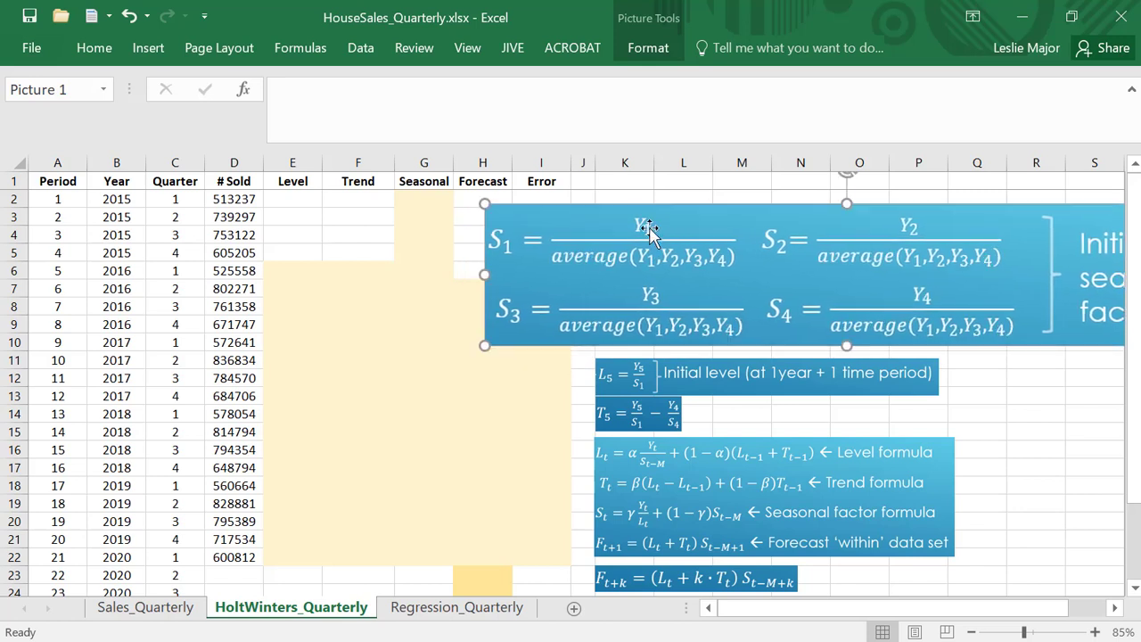
Enter =D2/AVERAGE($D$2:$D$5) in G2 and fill it down to G5
left_click(421, 203)
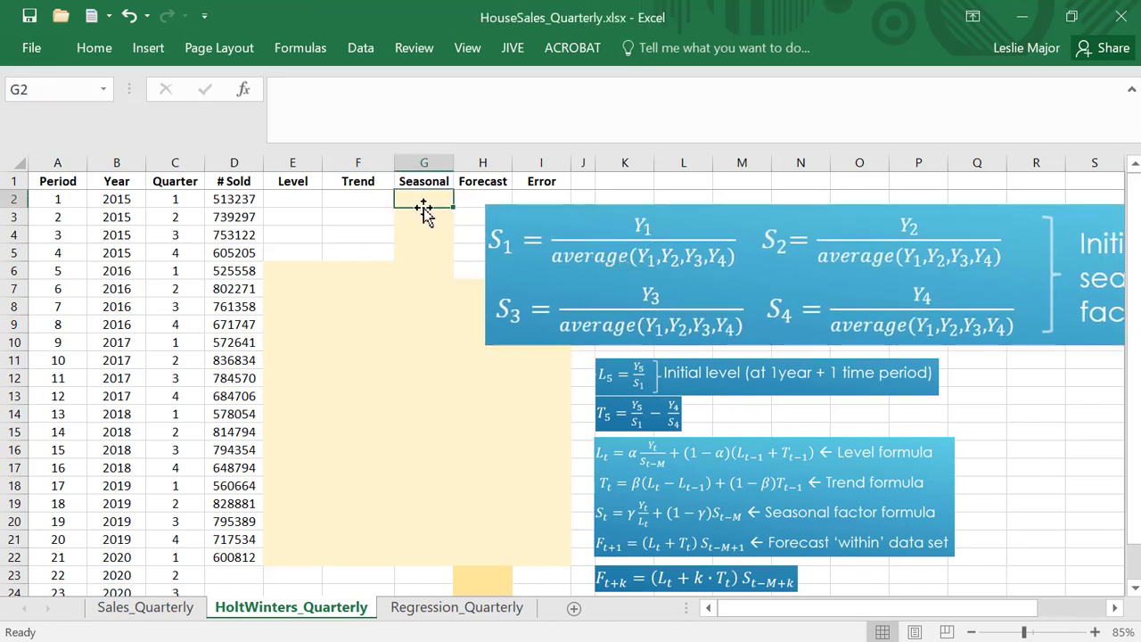
type("=")
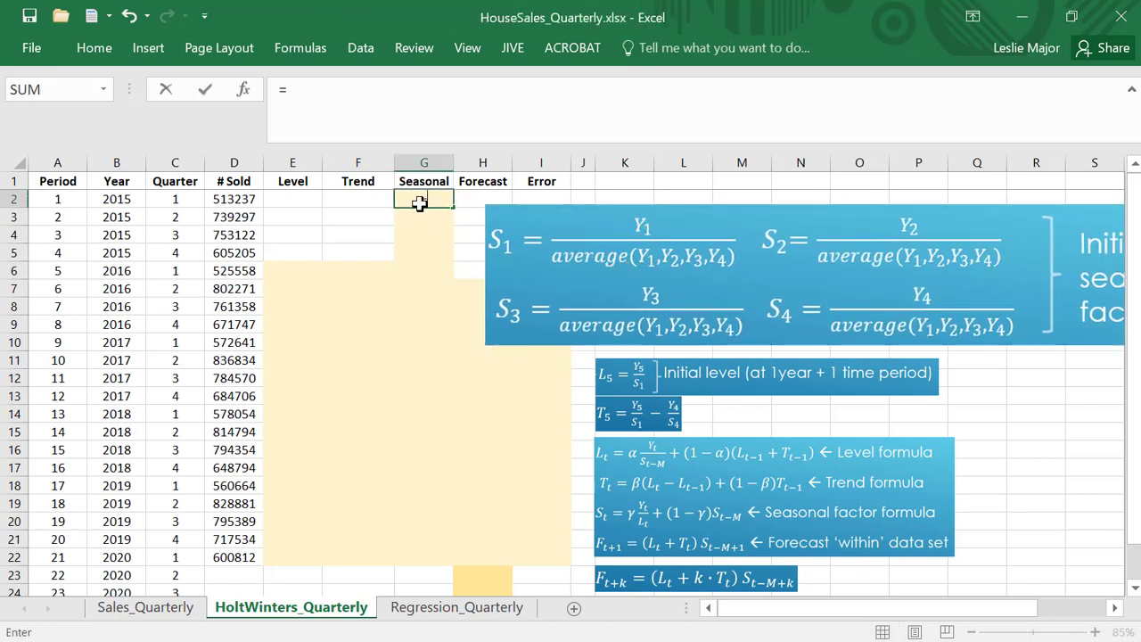
left_click(247, 197)
type("/")
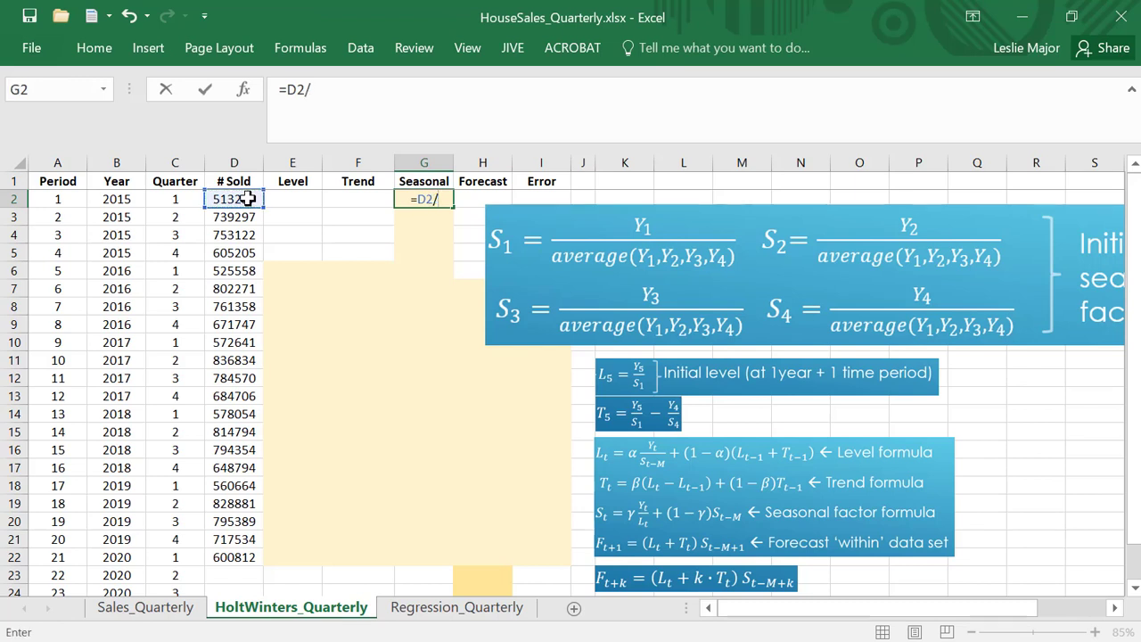
type("average")
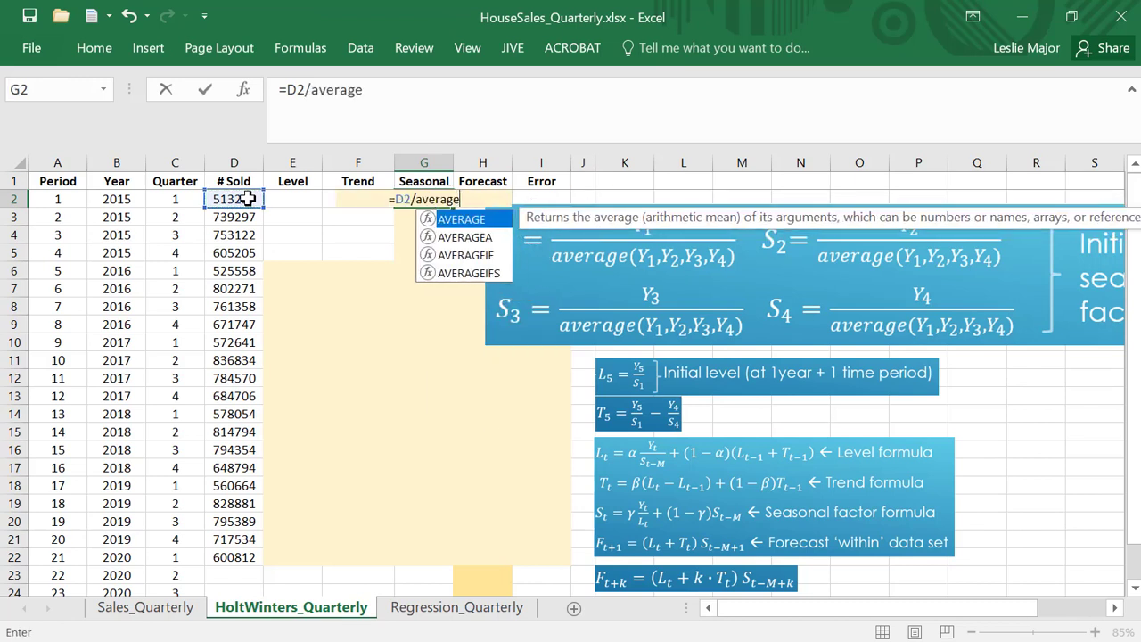
type("(")
left_click_drag(247, 198, 249, 248)
key("F4")
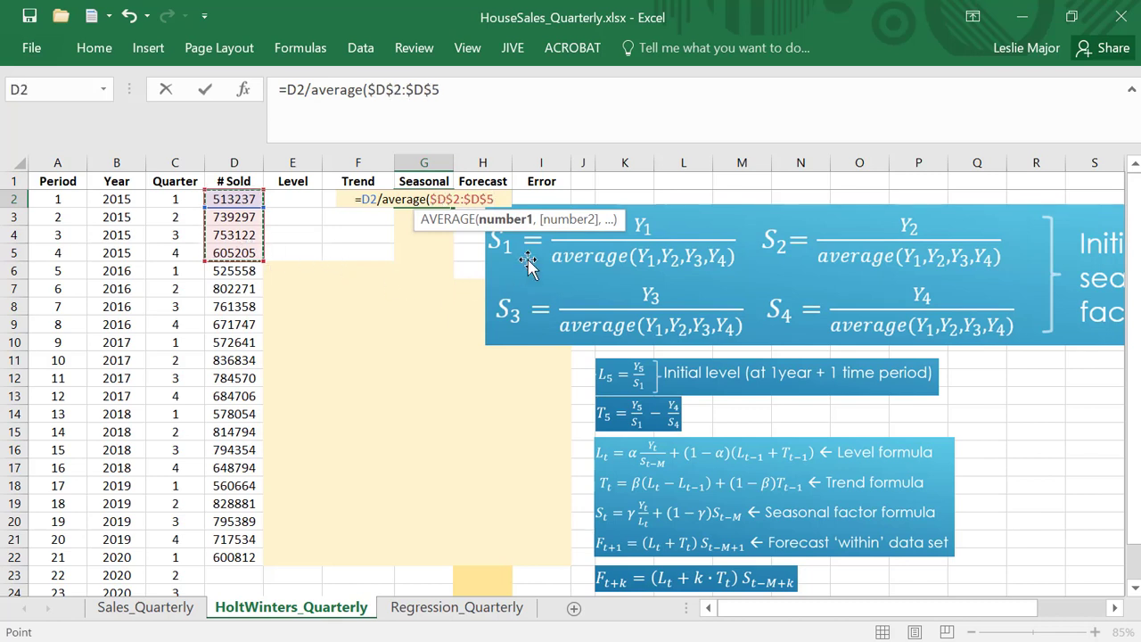
type(")")
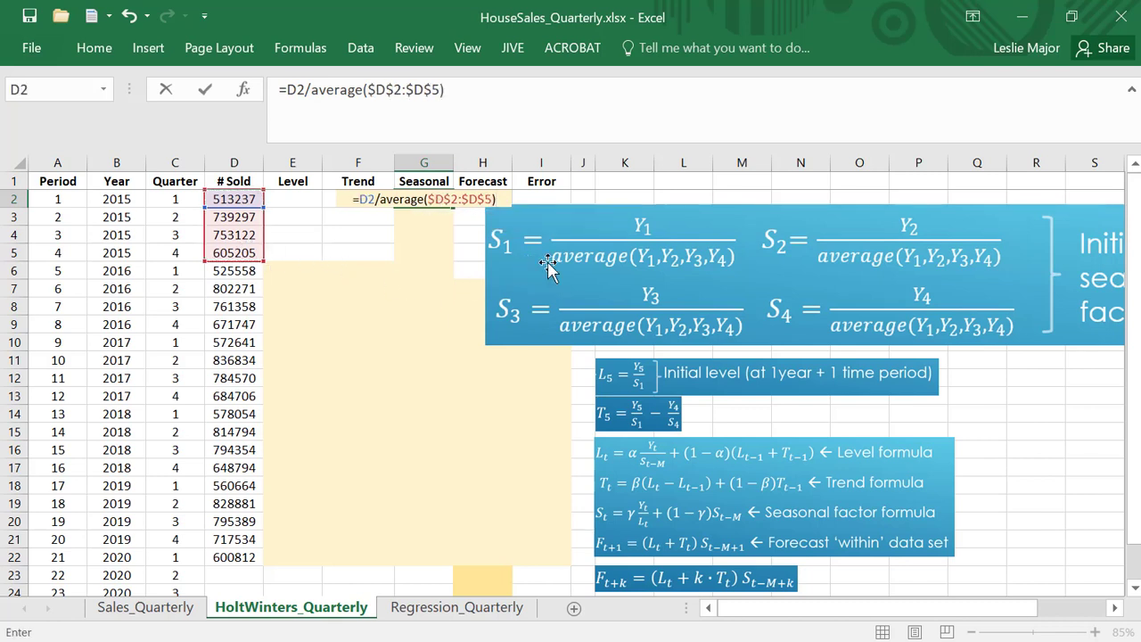
key("ctrl+Return")
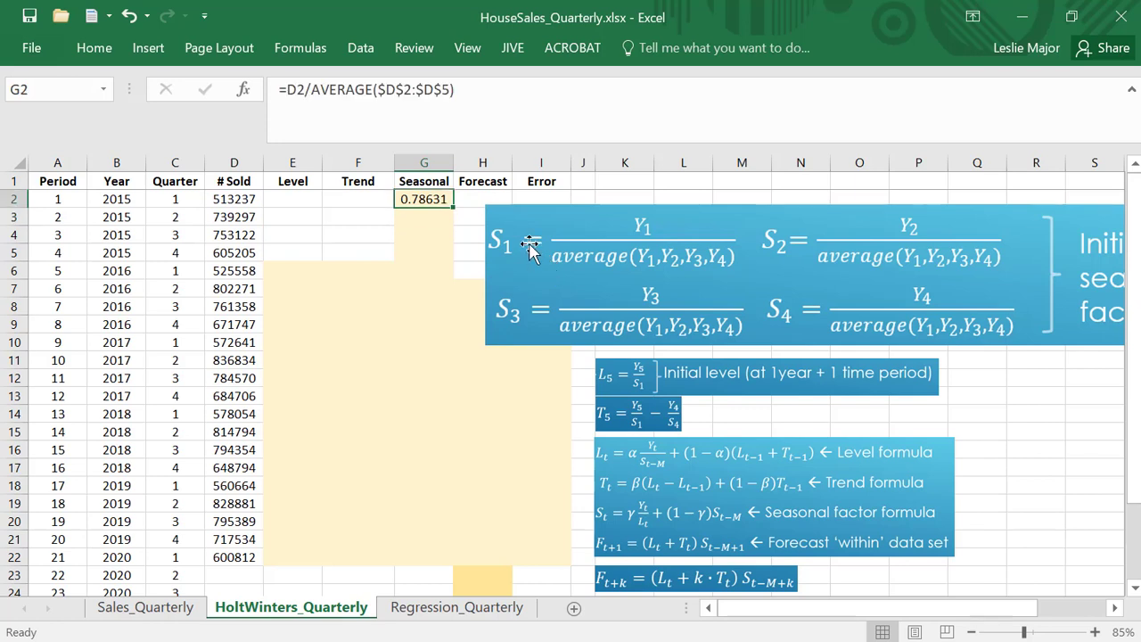
left_click_drag(455, 206, 457, 261)
double_click(424, 251)
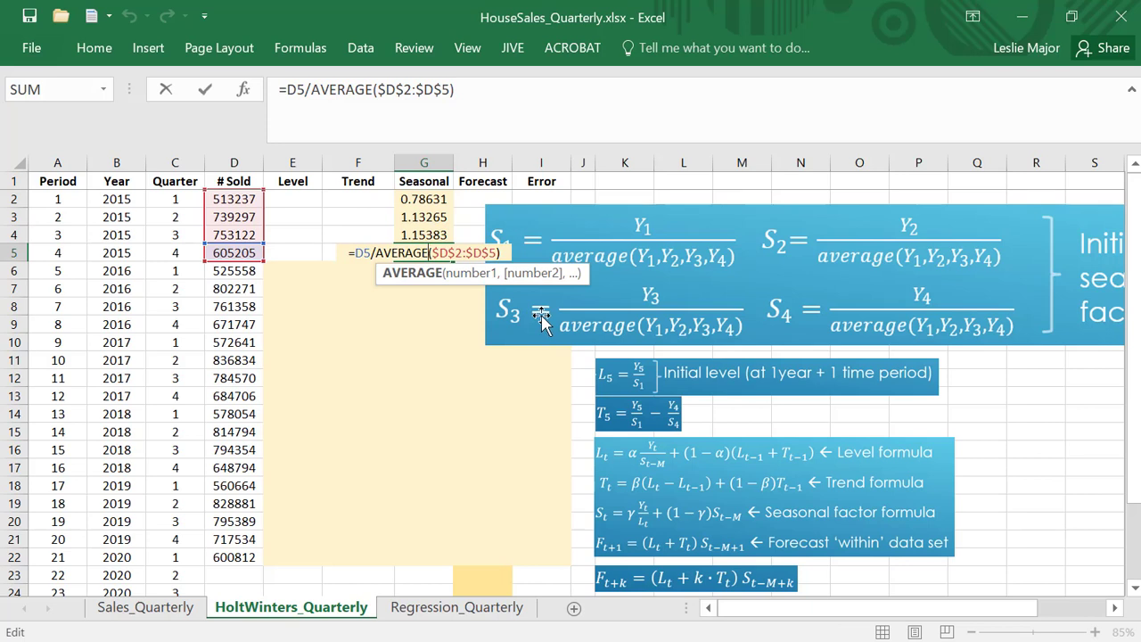
key("Escape")
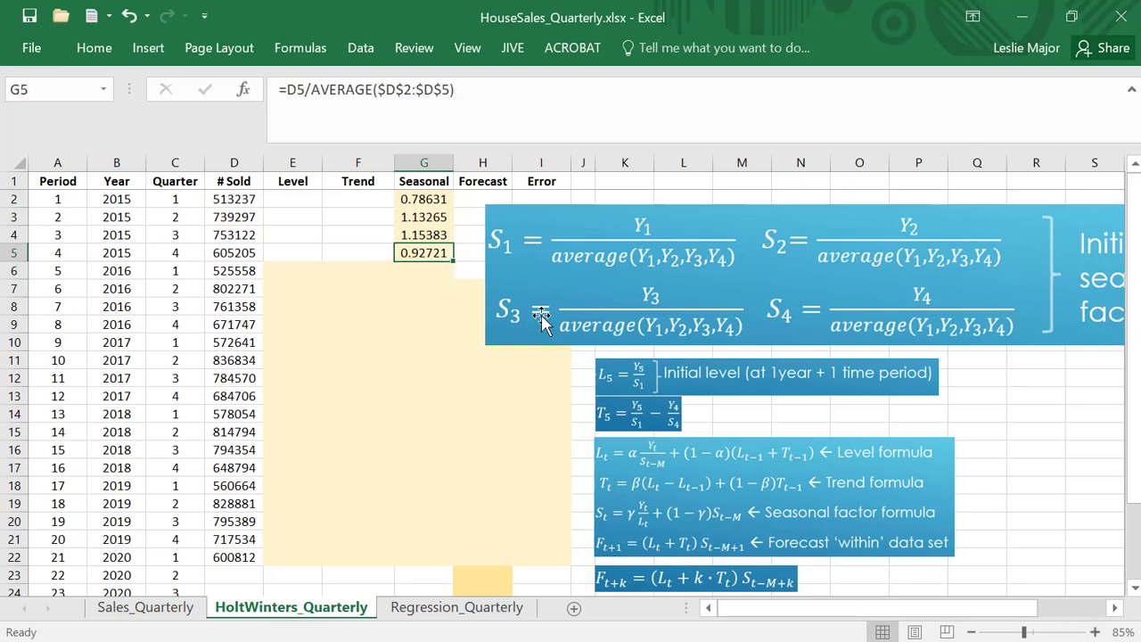
Shrink the seasonal-factors formula picture, move it aside, and select the initial-level picture
left_click(545, 308)
left_click_drag(484, 345, 814, 282)
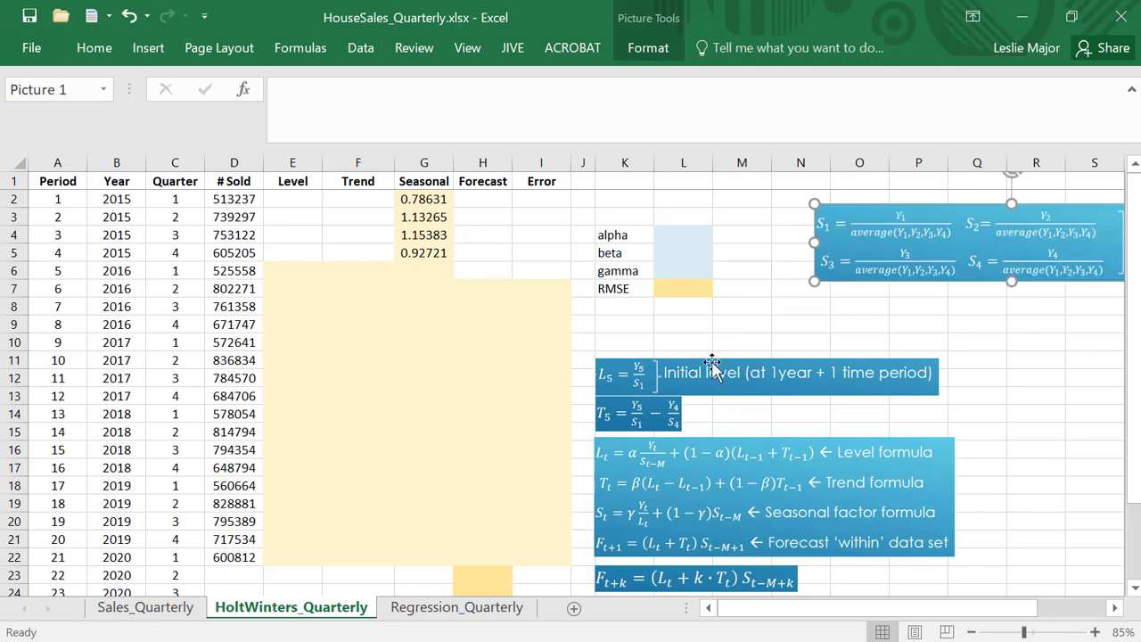
left_click(631, 378)
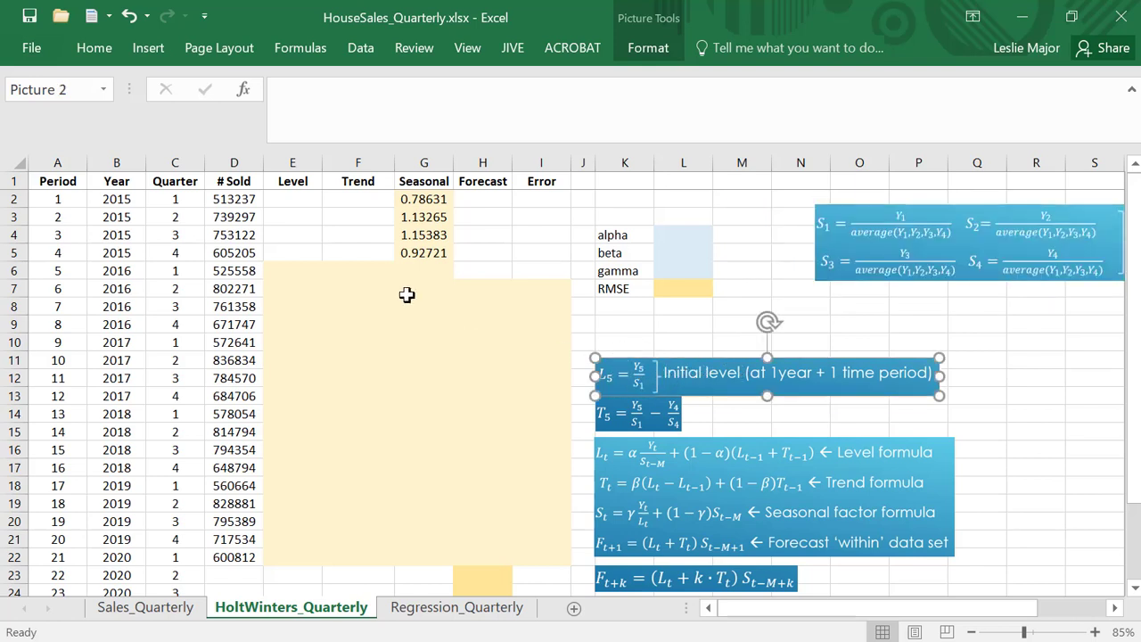
Enter =D6/G2 in E6 for an initial level of 668385
left_click(294, 272)
type("=")
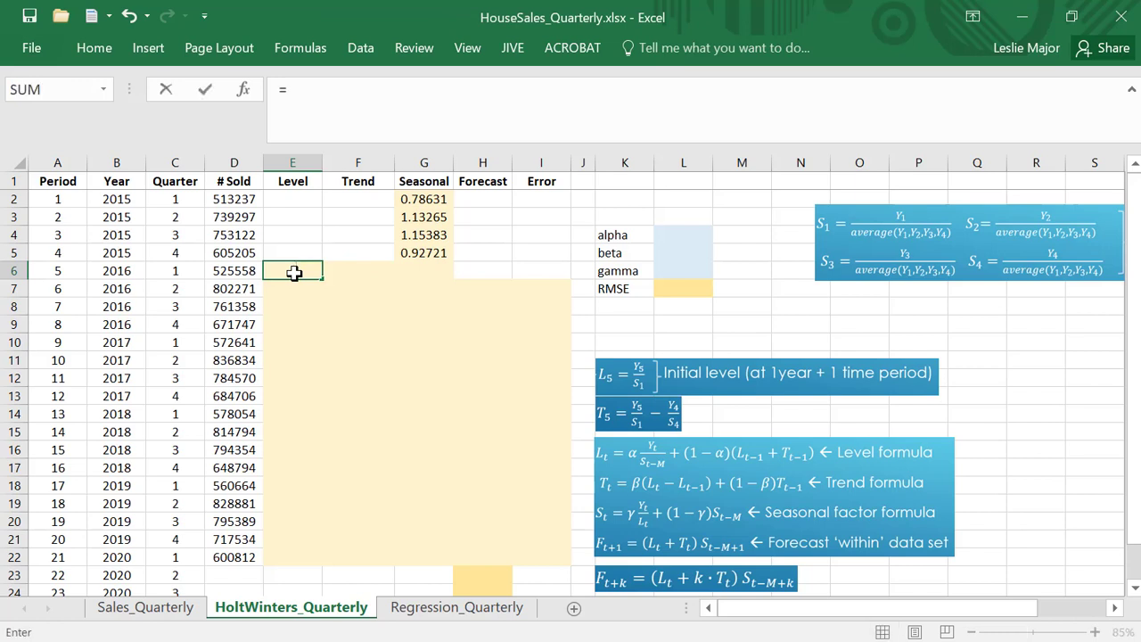
left_click(240, 266)
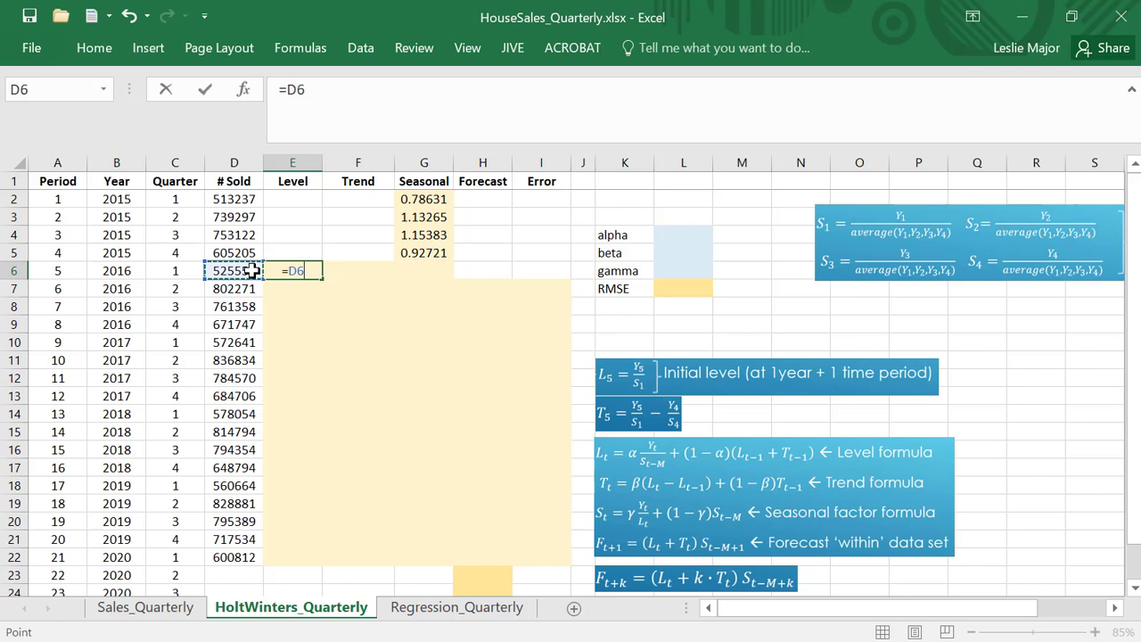
type("/")
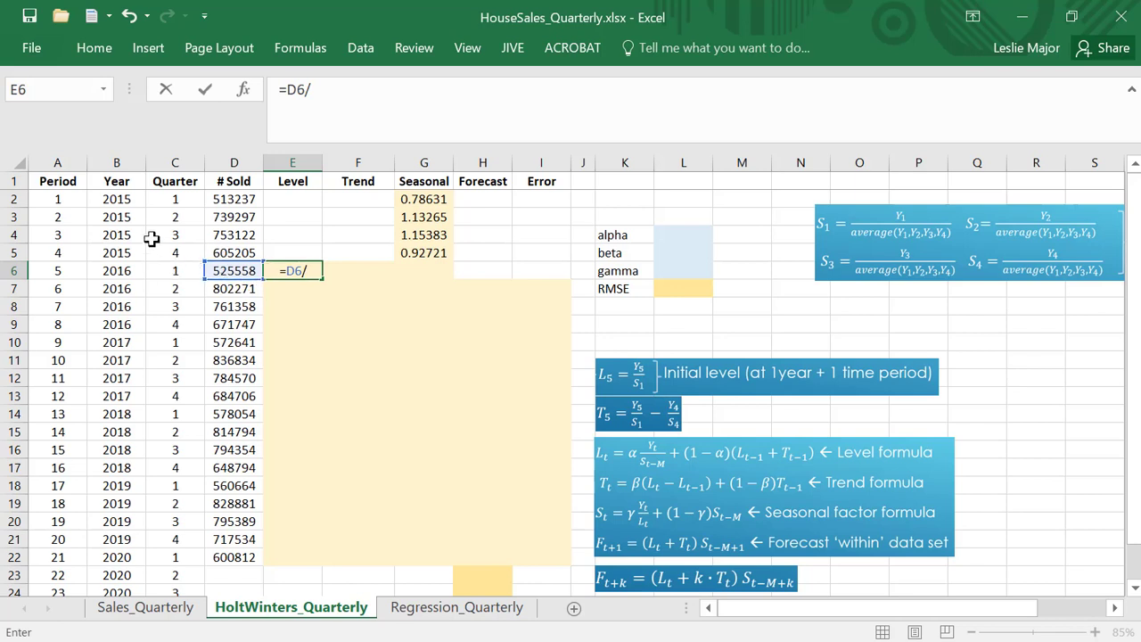
left_click(417, 198)
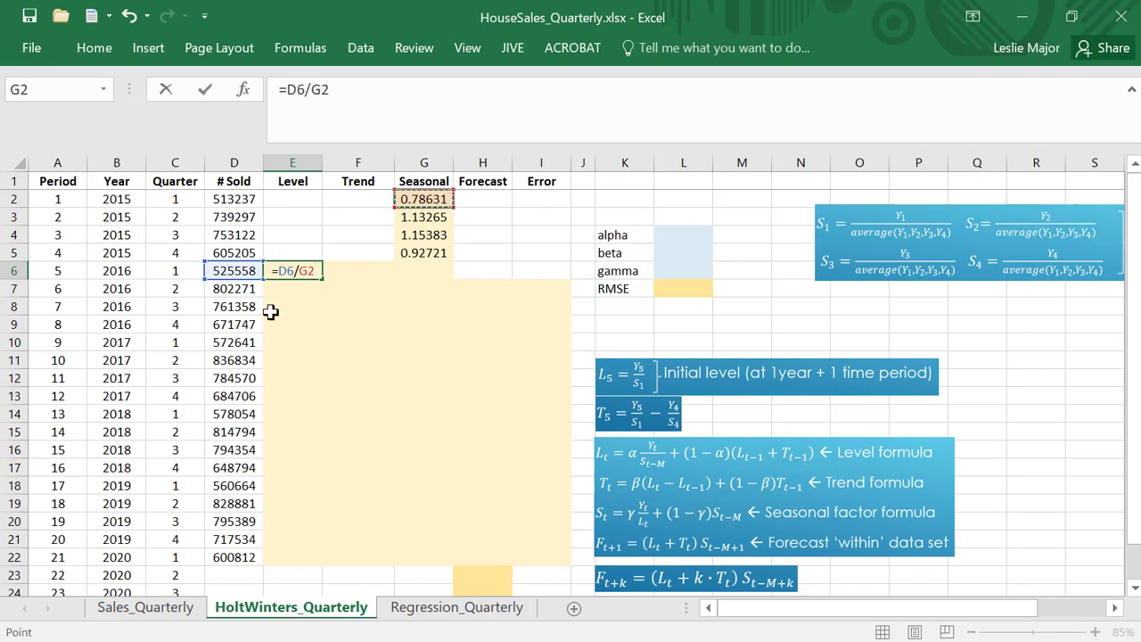
key("Return")
left_click(292, 272)
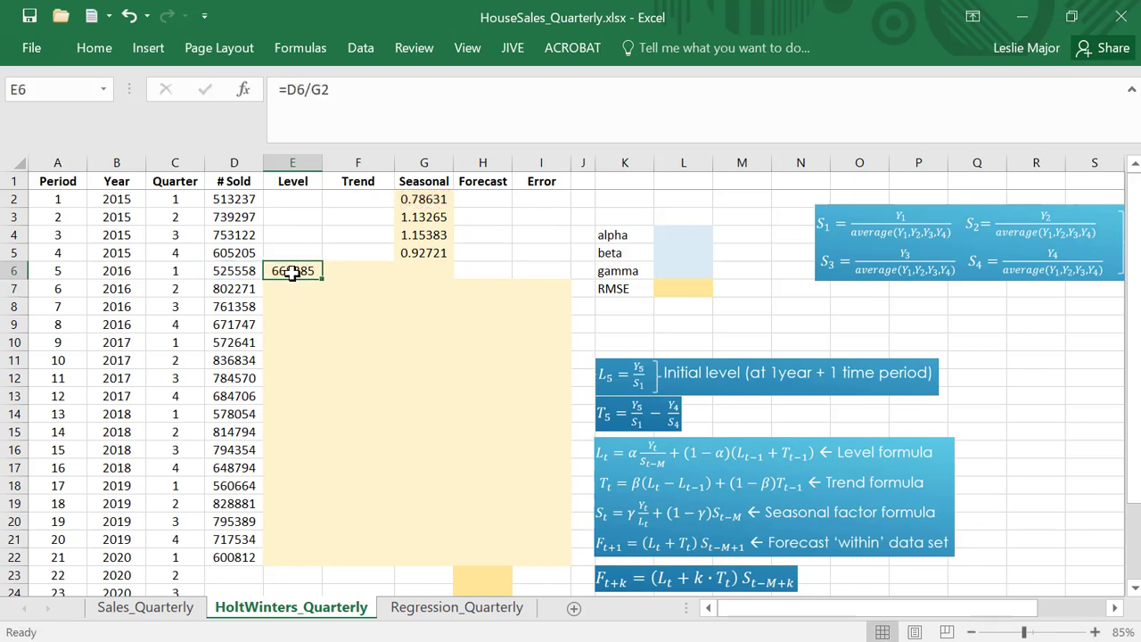
double_click(303, 269)
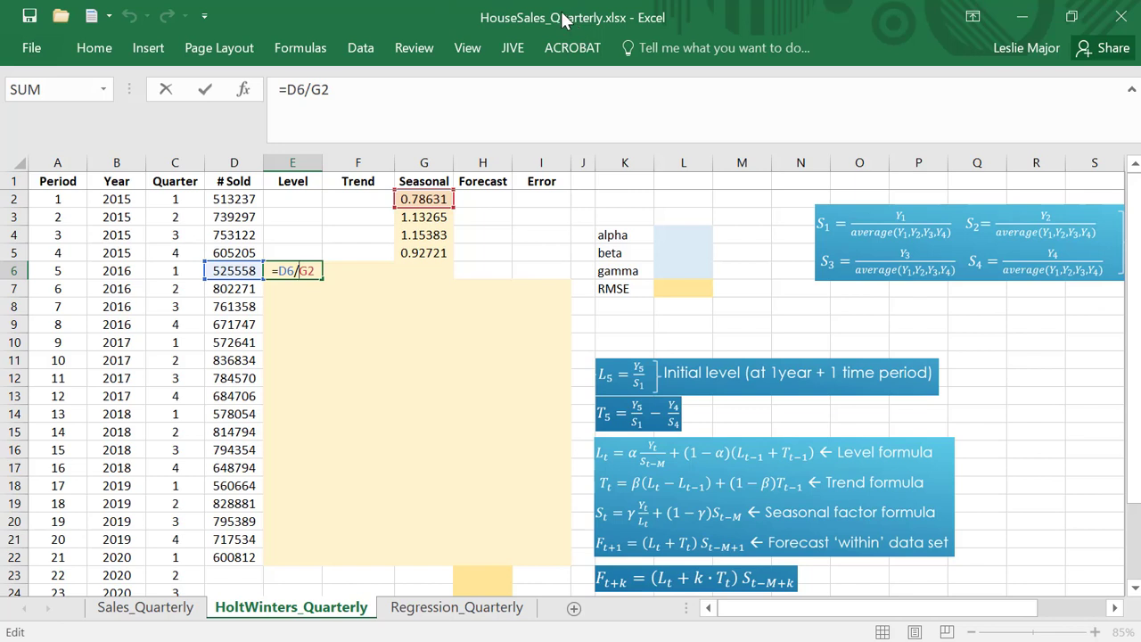
key("Return")
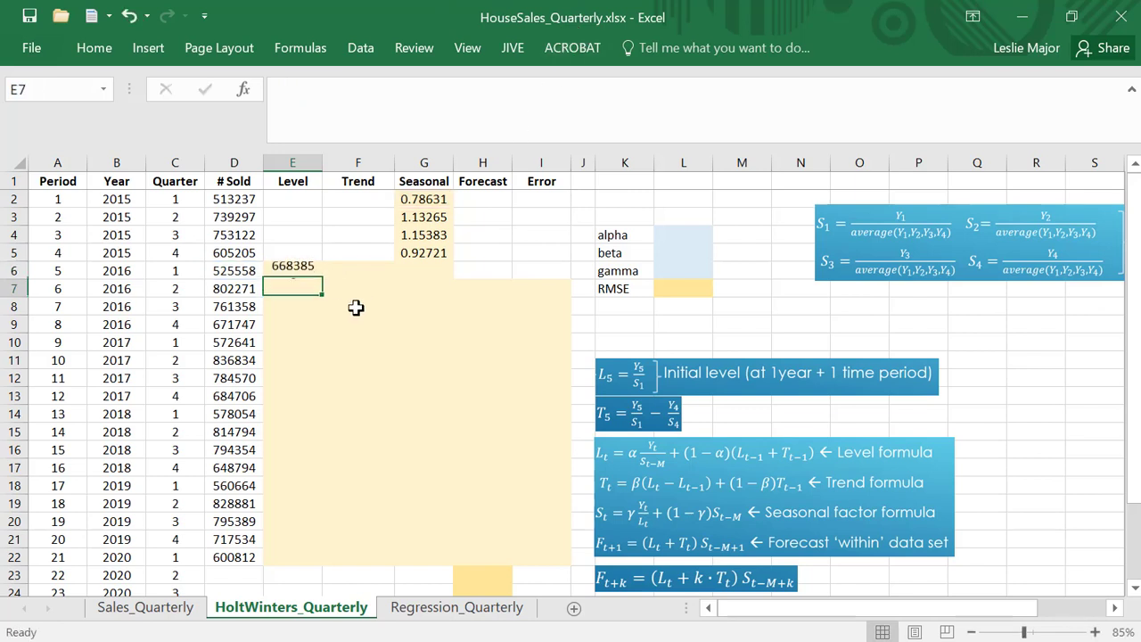
key("Up")
Move the T5 trend formula picture beside the Trend column and begin a formula in F6
left_click(359, 270)
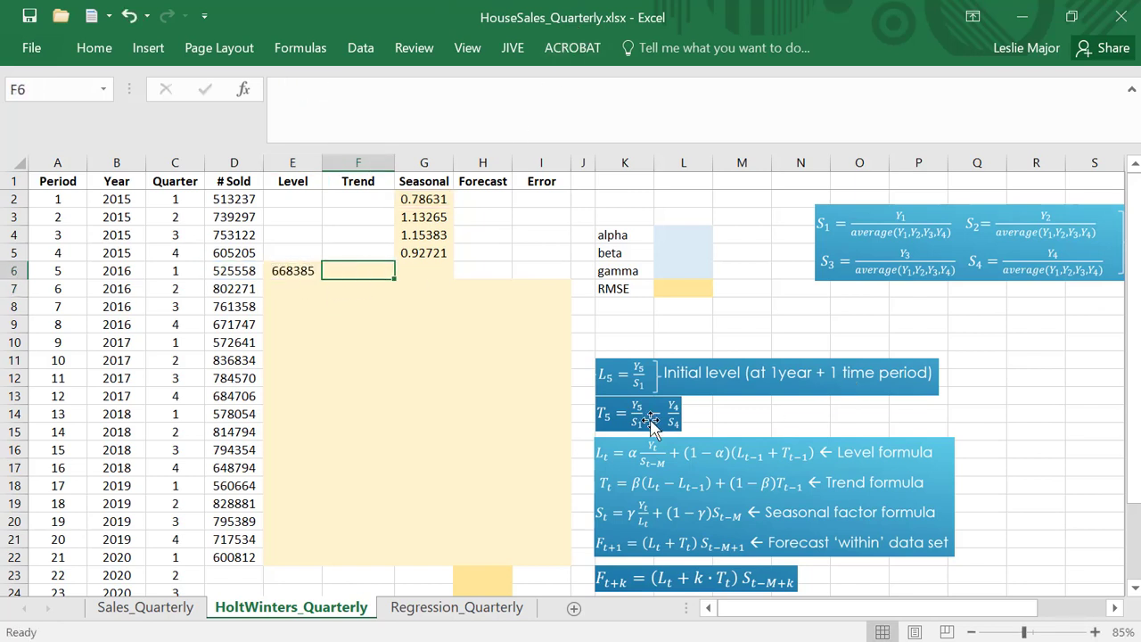
left_click_drag(665, 430, 725, 382)
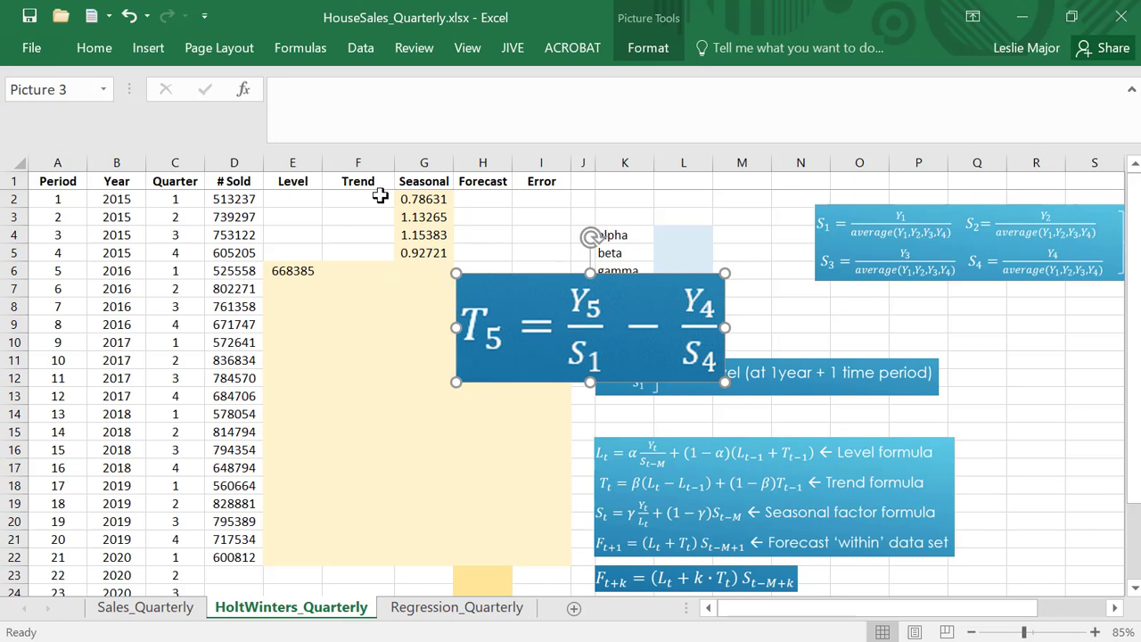
left_click(357, 270)
type("=")
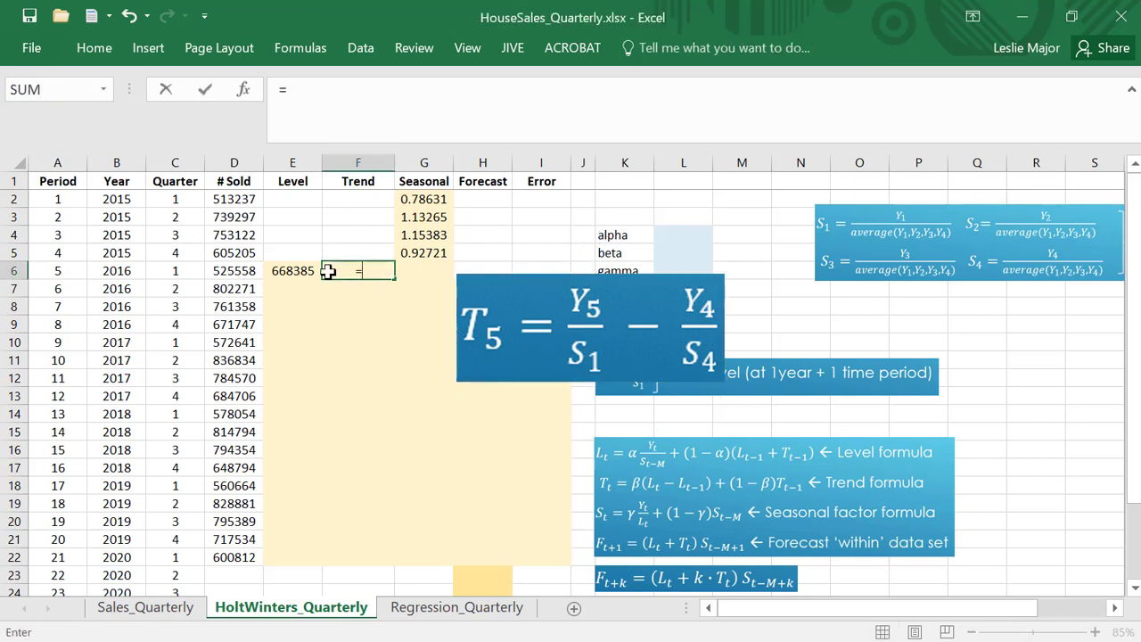
left_click(241, 273)
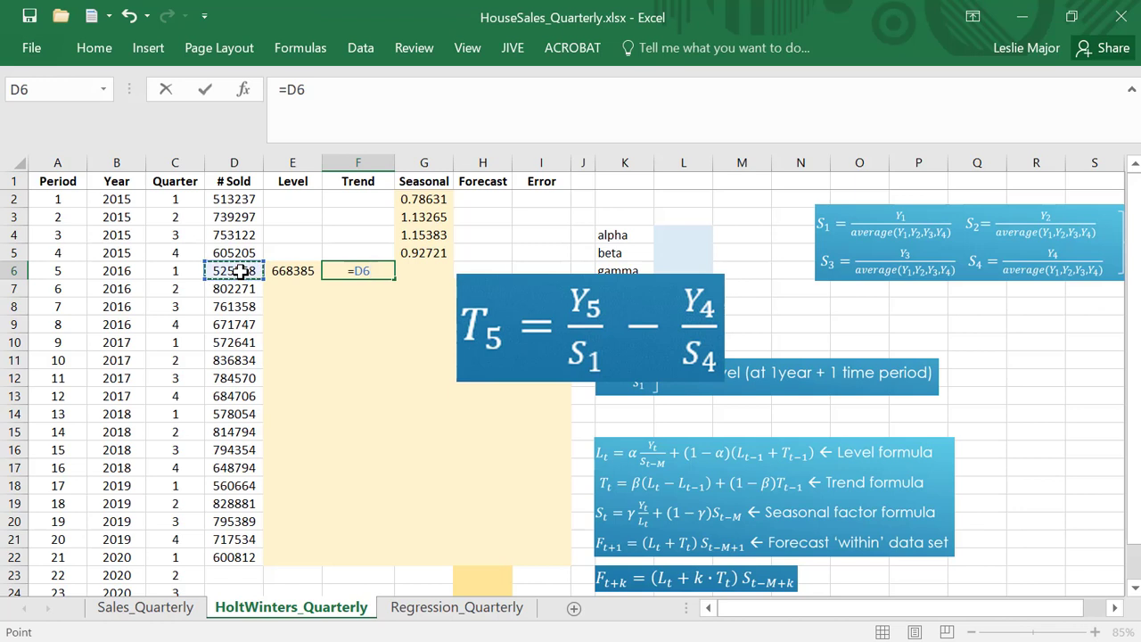
type("/")
left_click(424, 202)
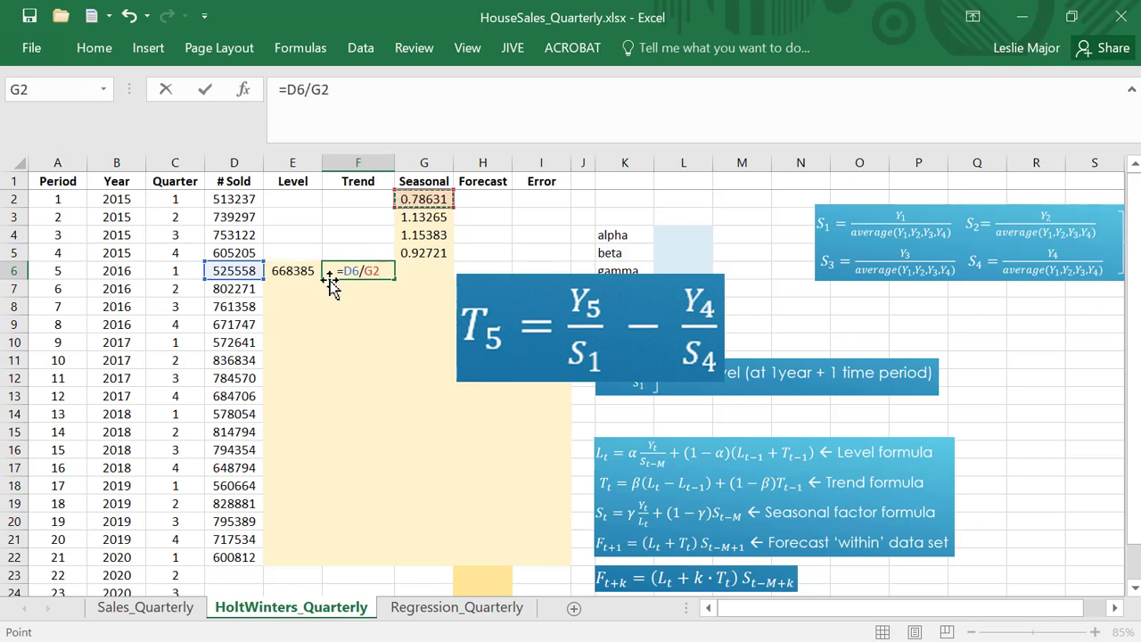
Rewrite F6's formula as =E6-D5/G5, giving an initial trend of 15669.378
left_click_drag(383, 272, 346, 272)
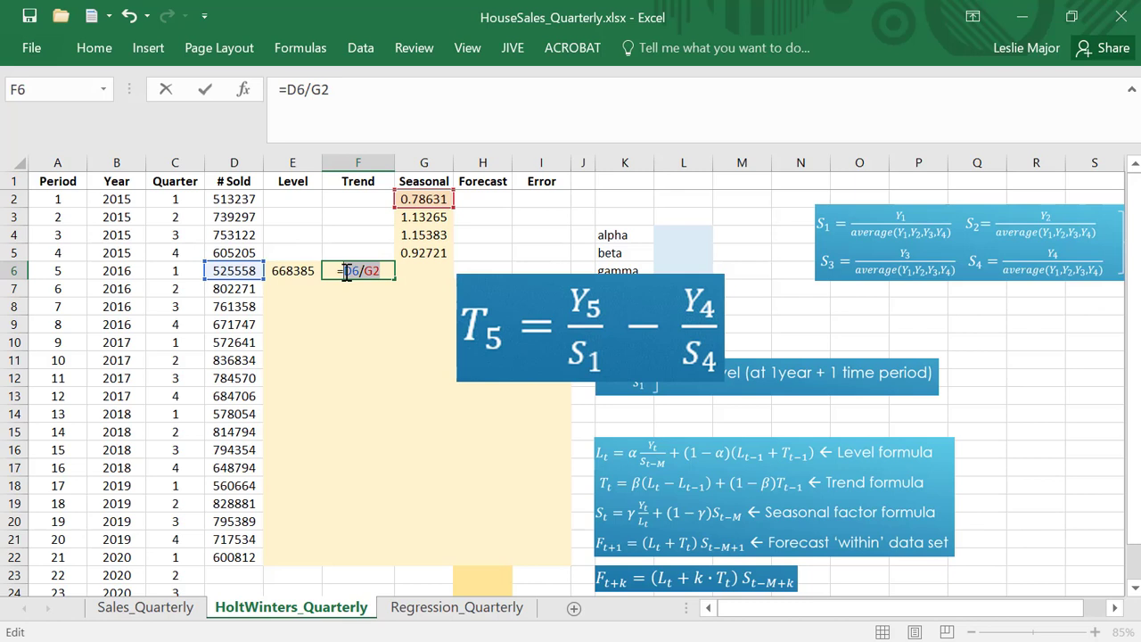
key("BackSpace")
left_click(303, 271)
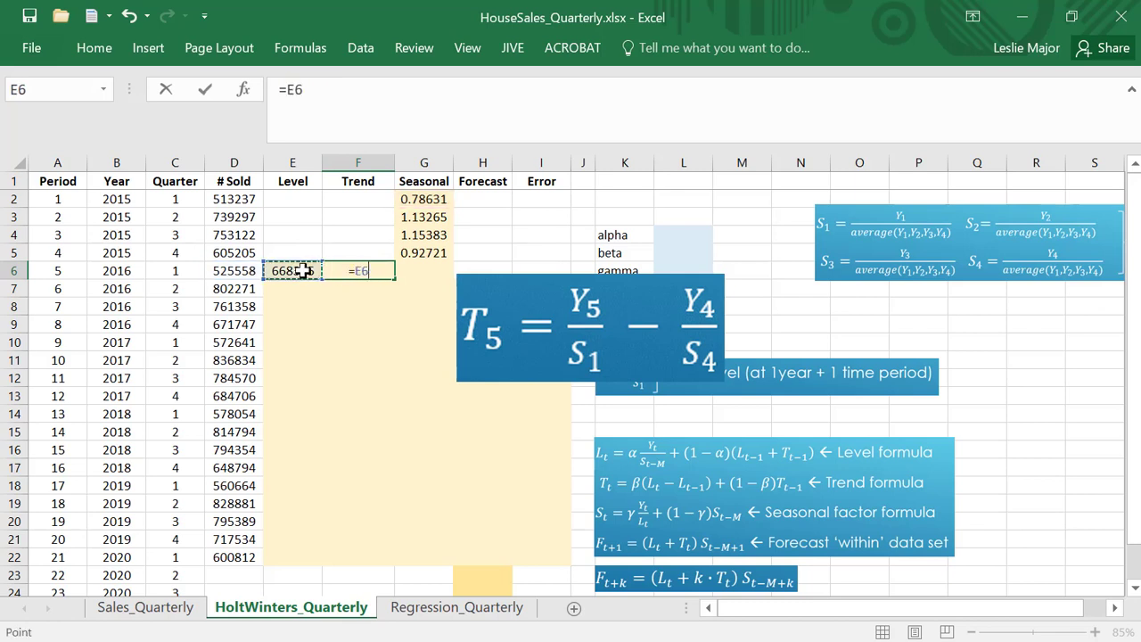
type("-")
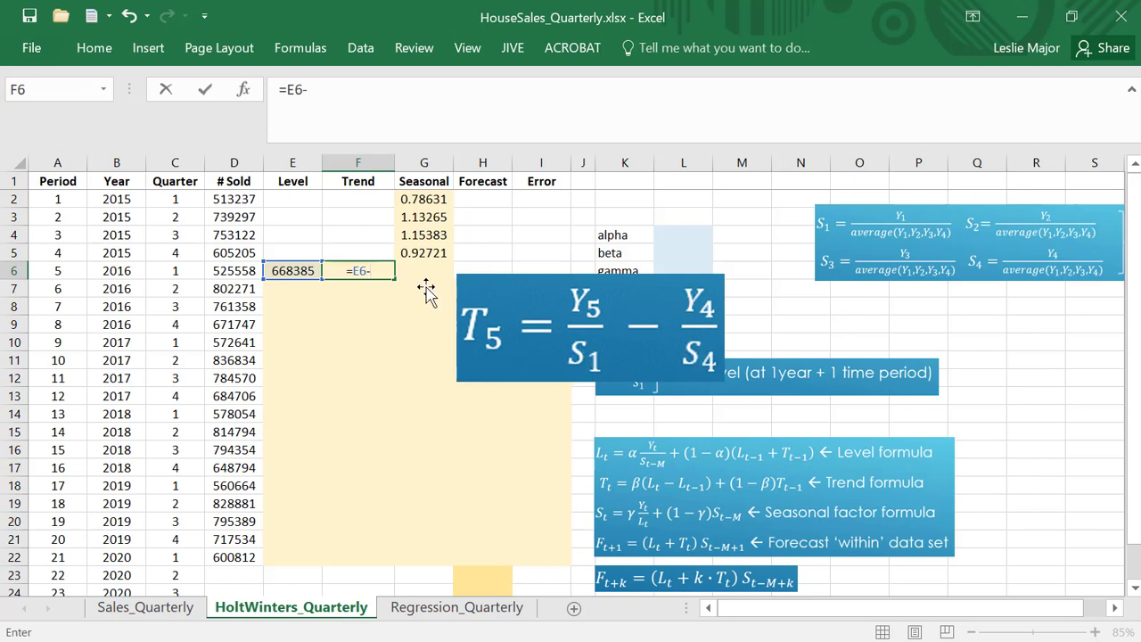
left_click(243, 254)
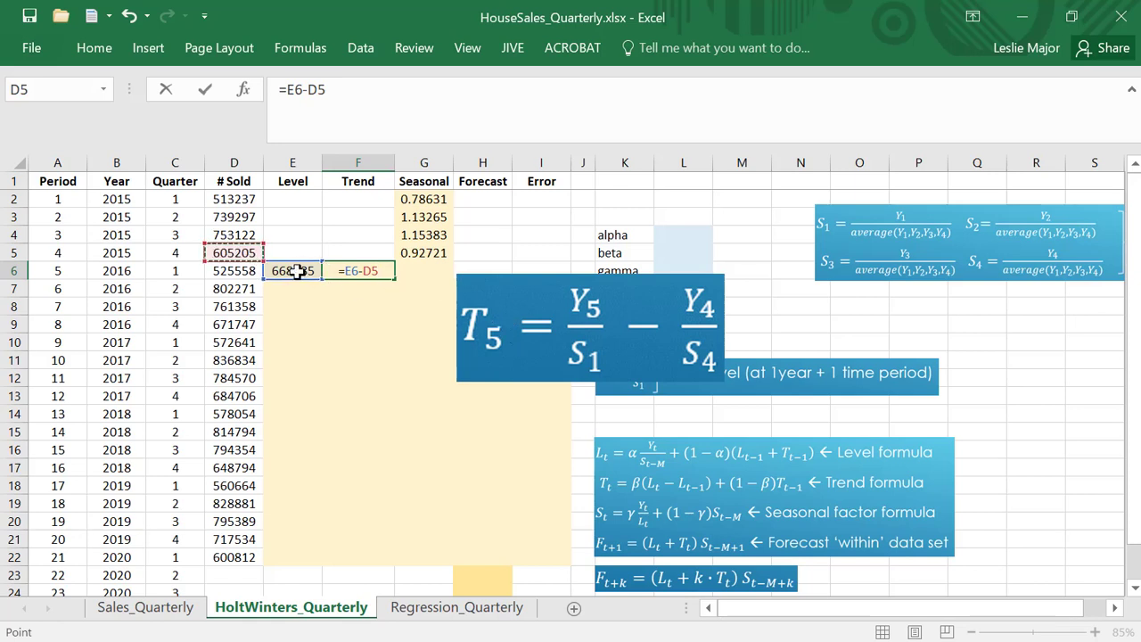
type("/")
left_click(439, 253)
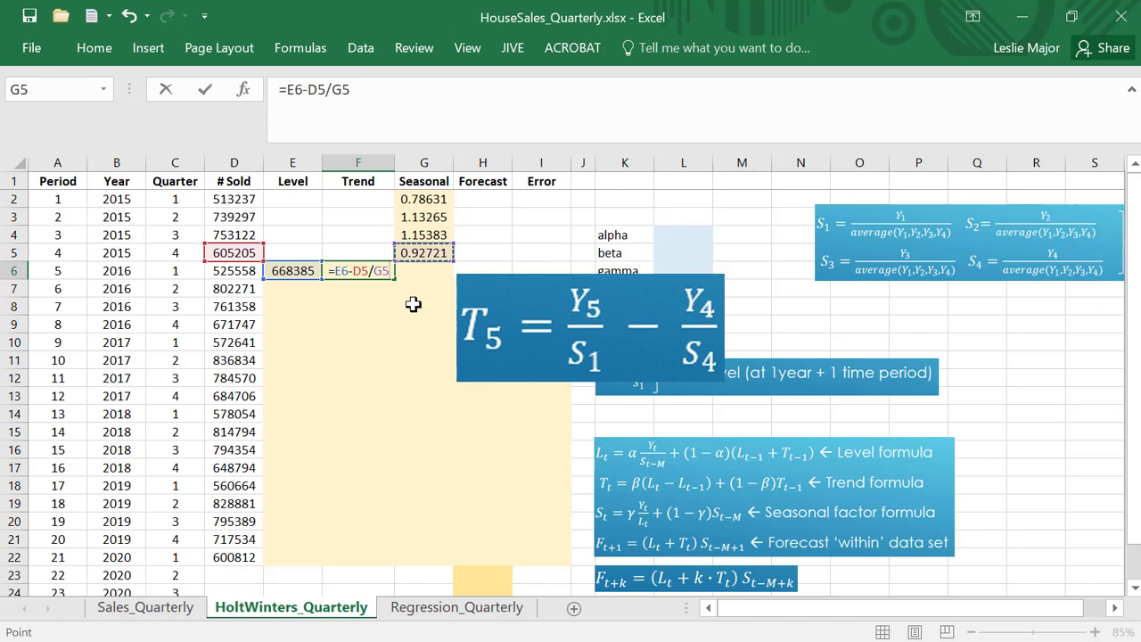
key("Return")
key("Up")
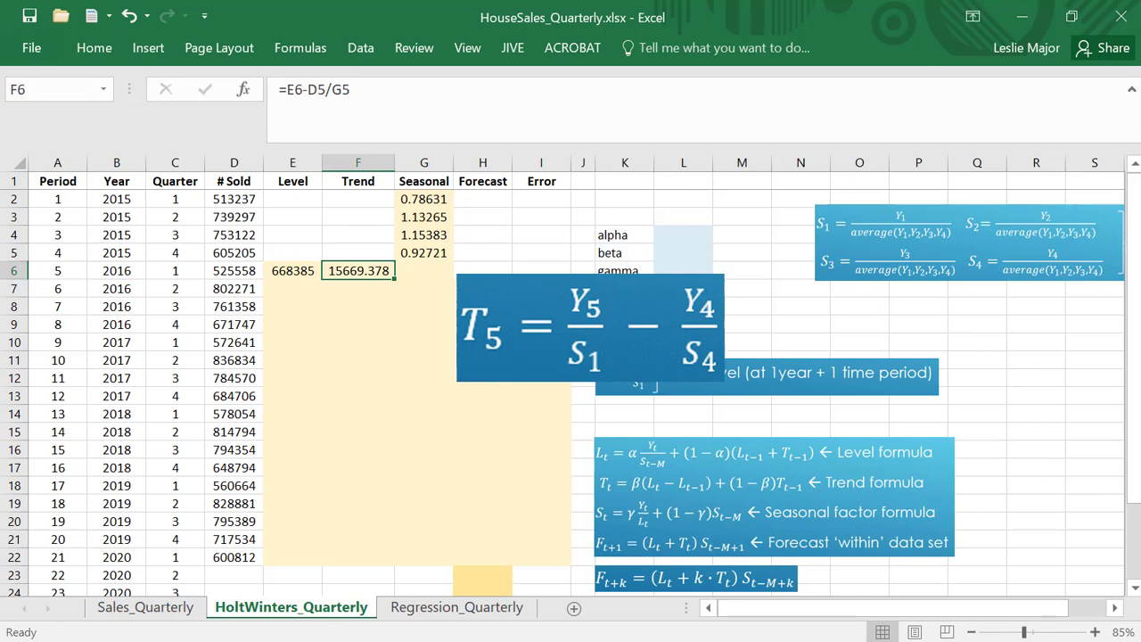
Inspect the data points on the Sales_Quarterly sheet's # Sold line chart
left_click(146, 608)
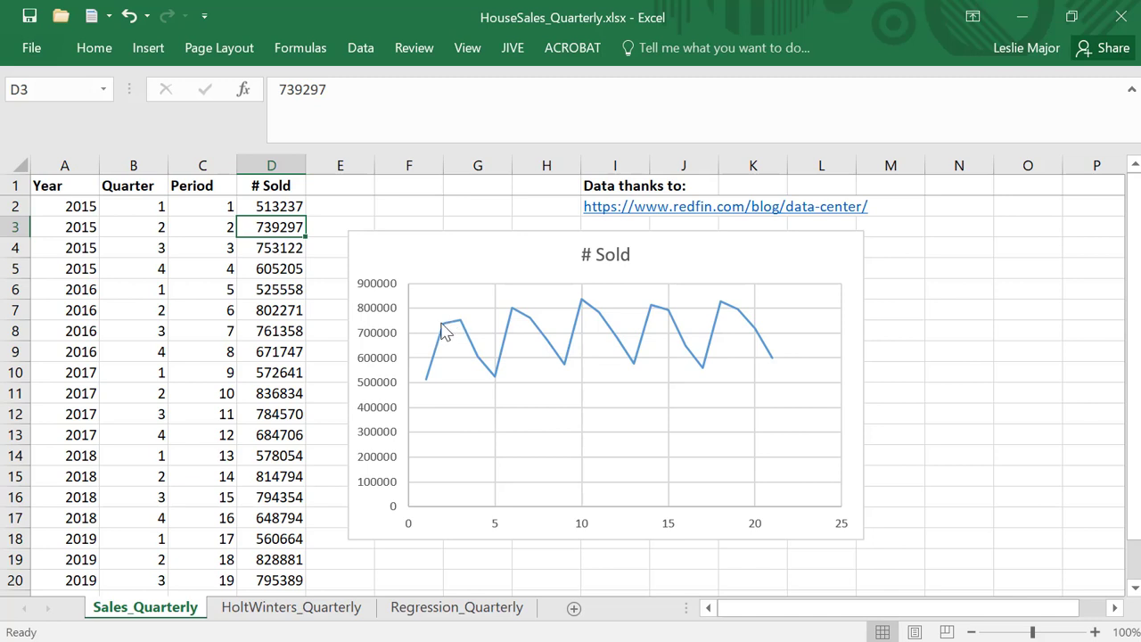
mouse_move(465, 328)
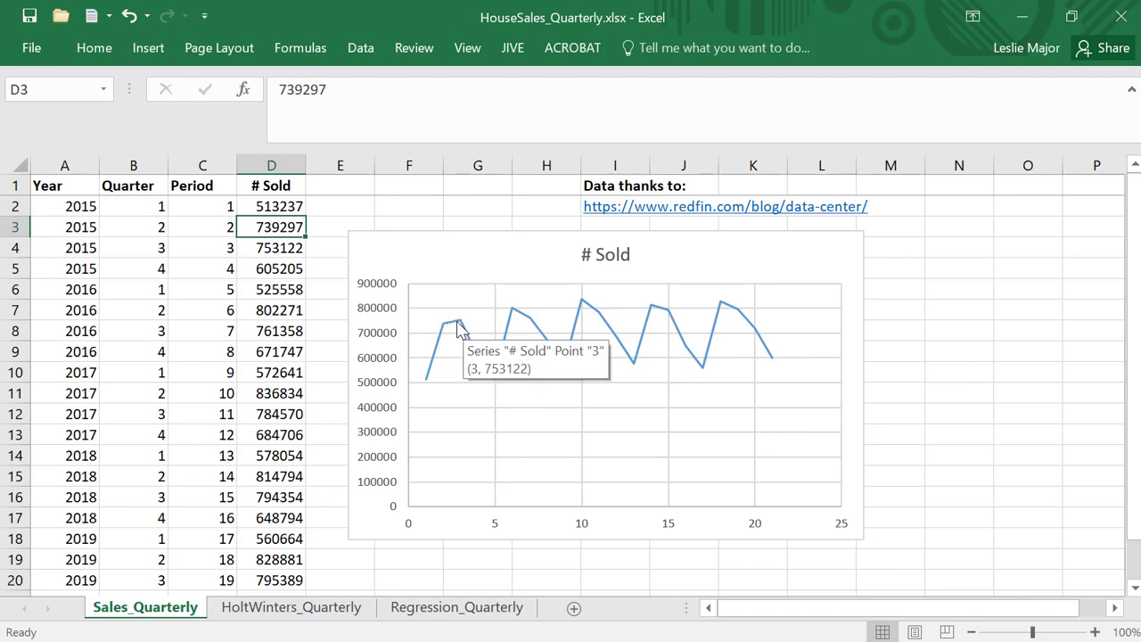
mouse_move(497, 383)
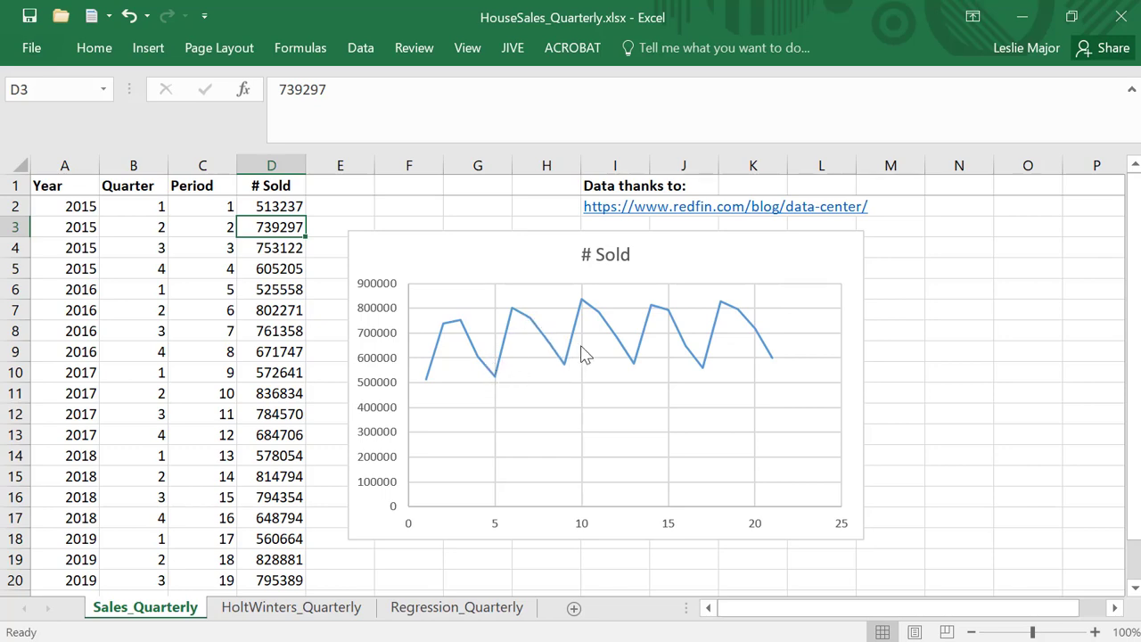
left_click(327, 611)
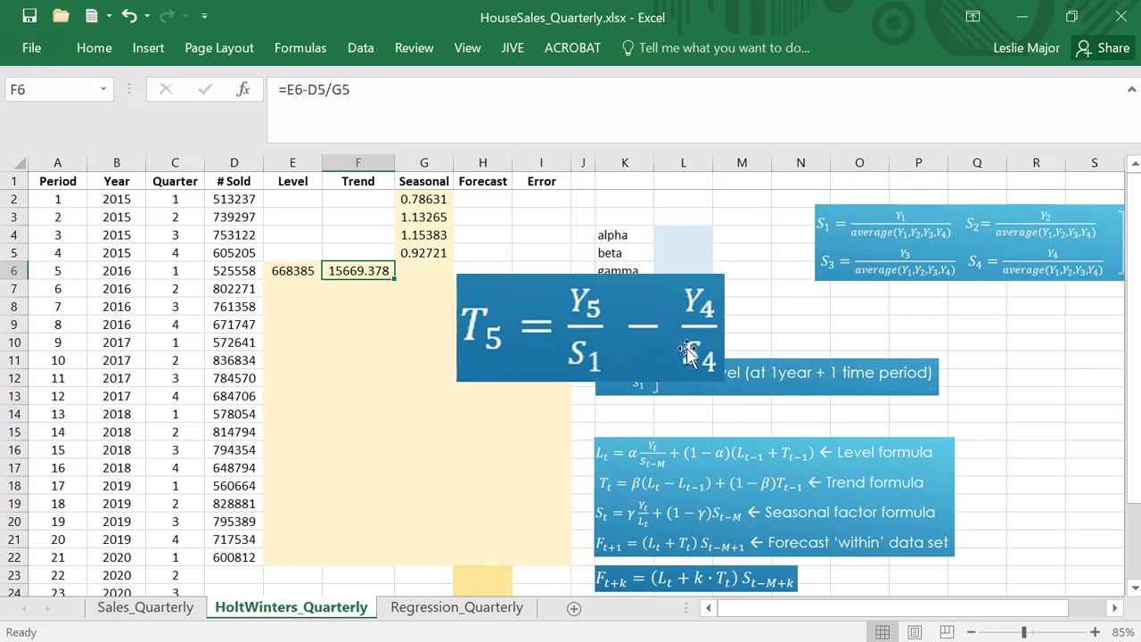
left_click(189, 617)
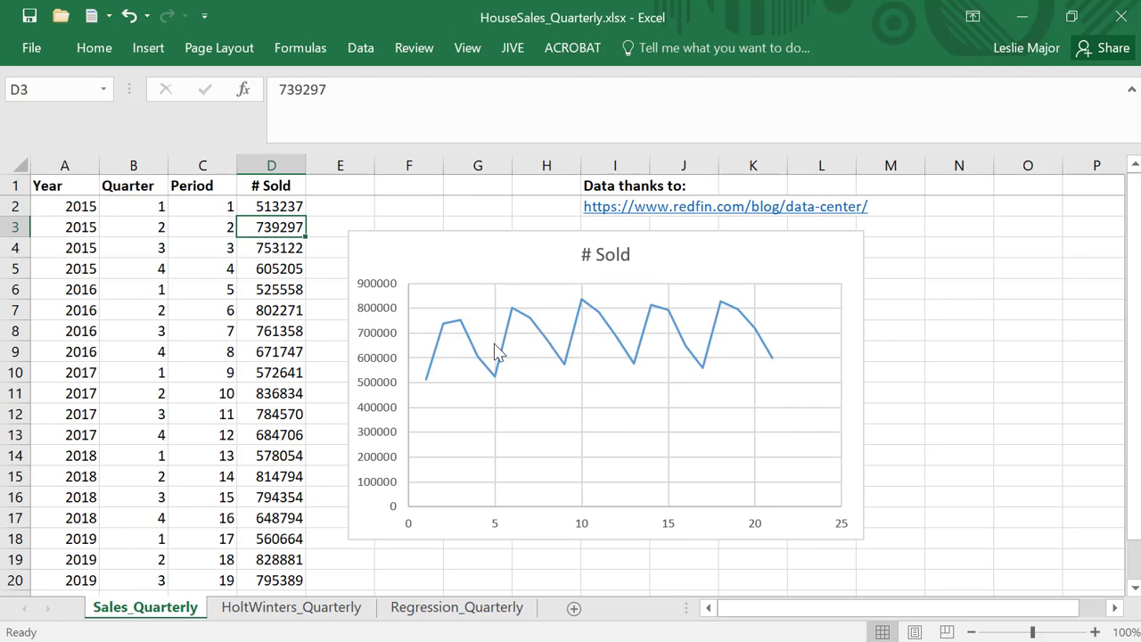
mouse_move(435, 352)
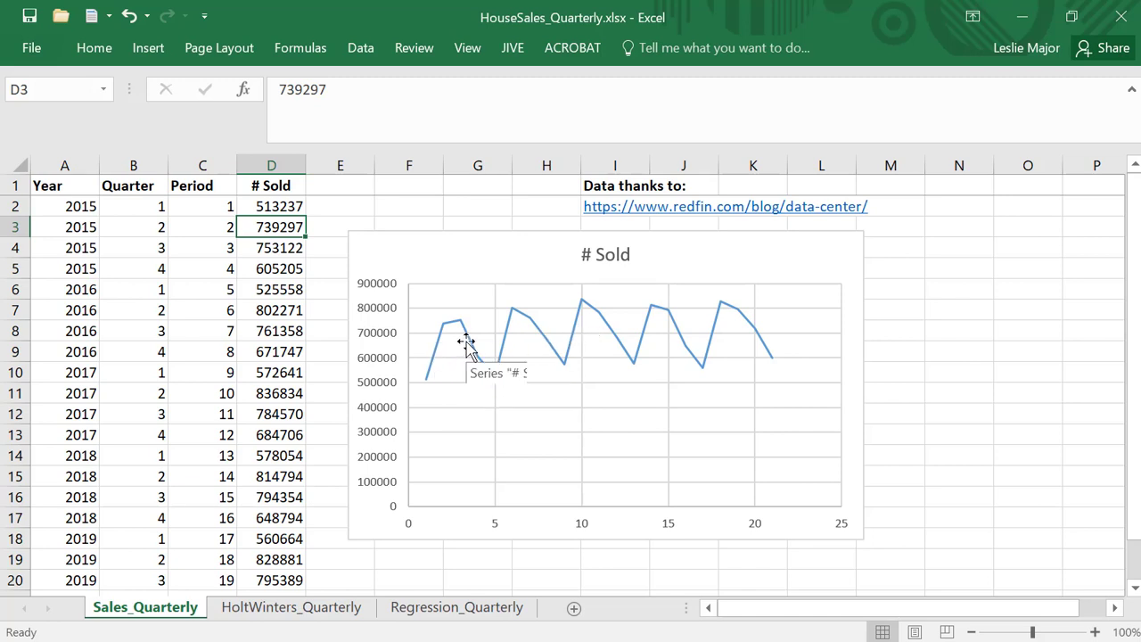
mouse_move(469, 343)
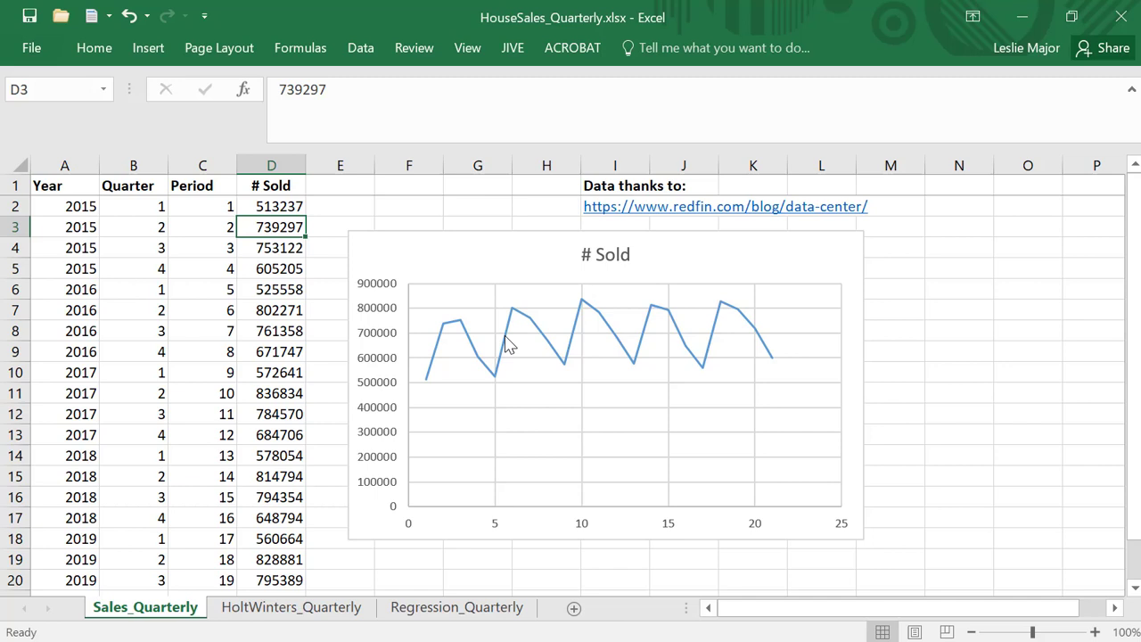
Back on HoltWinters_Quarterly, move the T5 equation picture up and shrink it
mouse_move(506, 345)
left_click(308, 613)
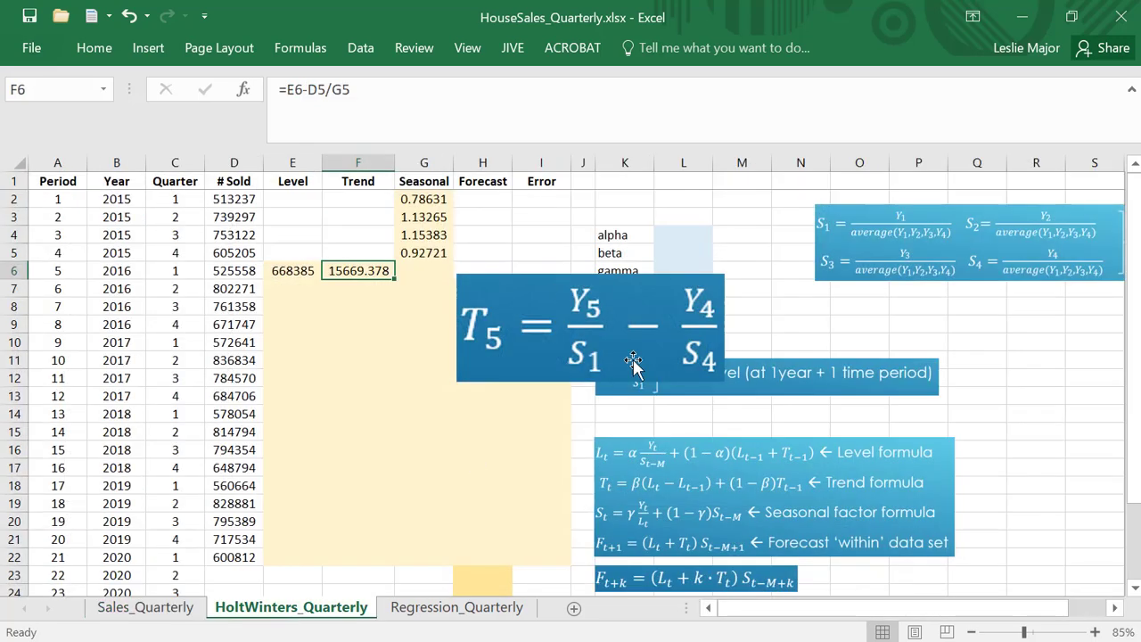
left_click_drag(629, 325, 760, 299)
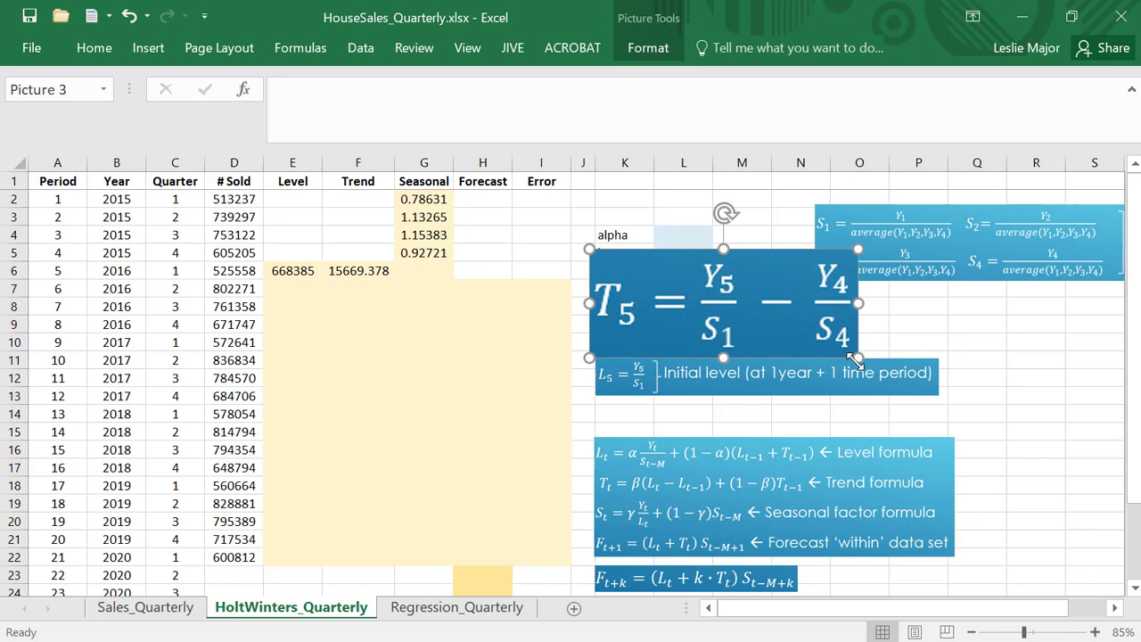
left_click_drag(854, 358, 634, 414)
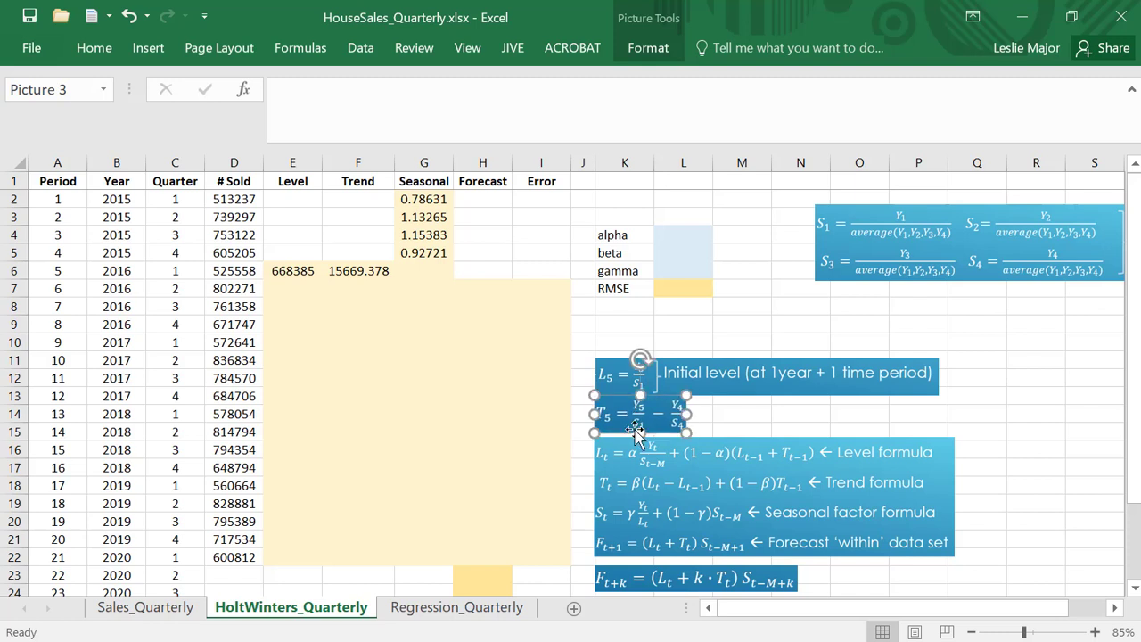
Enlarge the formula picture and place it below the alpha–RMSE labels, uncovering L4:L7
left_click(631, 495)
left_click_drag(631, 495, 526, 314)
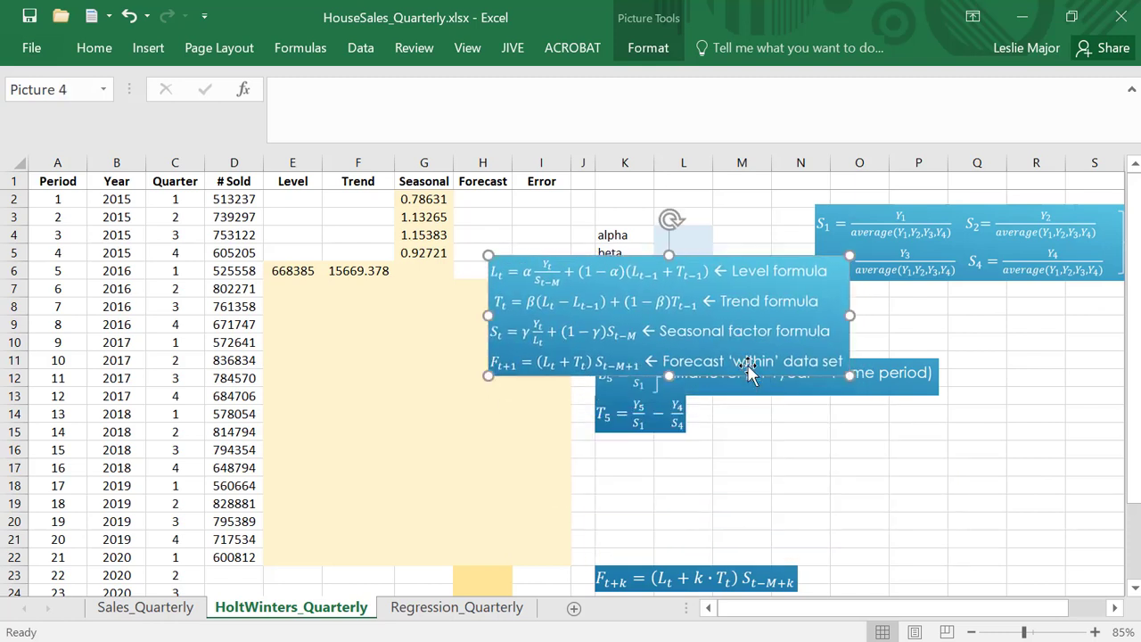
left_click_drag(849, 376, 933, 473)
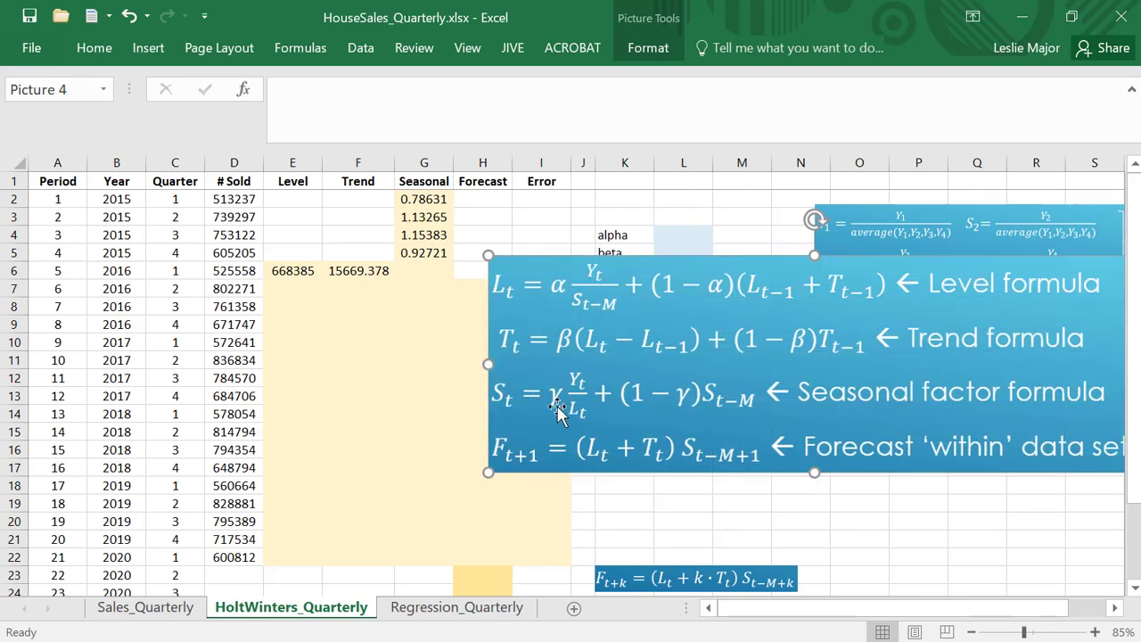
left_click_drag(585, 355, 557, 431)
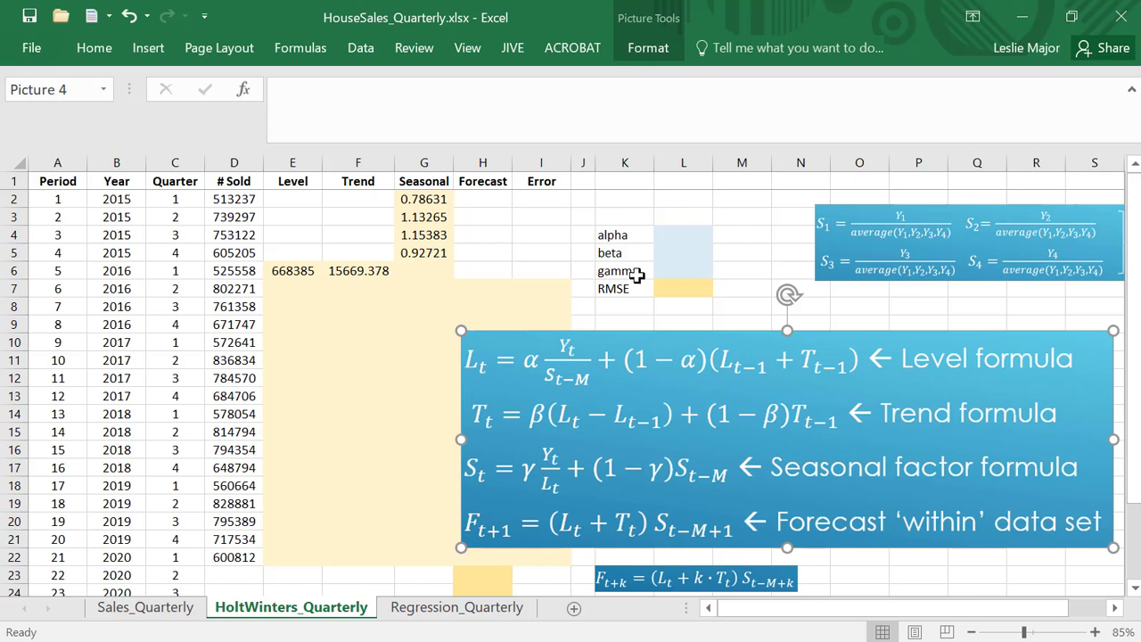
Enter 0.1 for alpha, beta and gamma in L4, L5 and L6
left_click(671, 239)
type(".1")
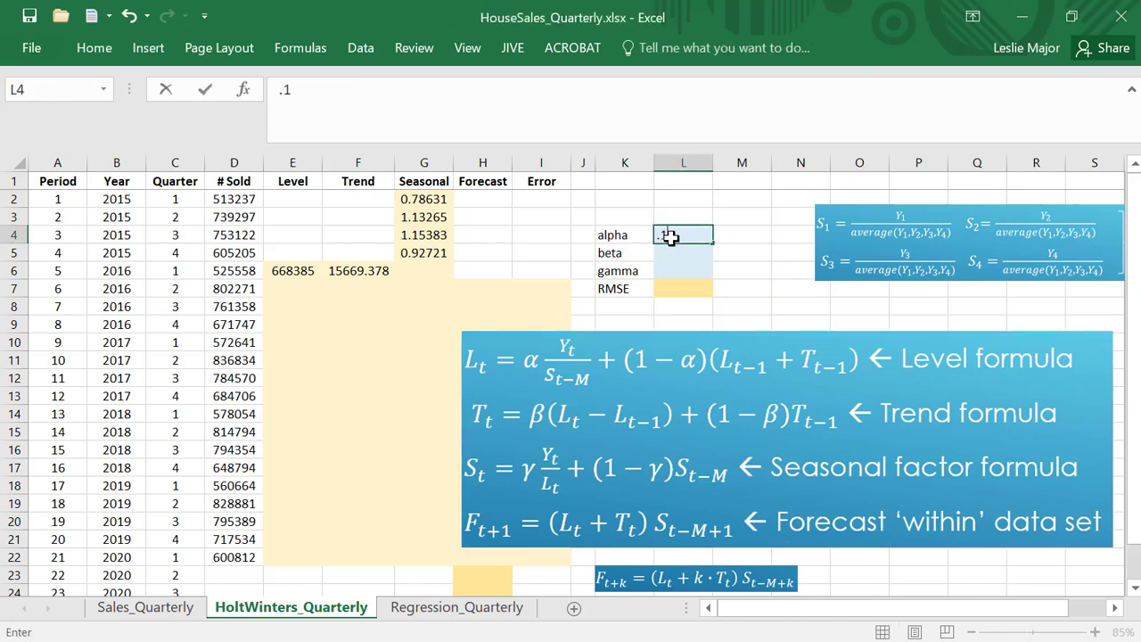
key("Return")
type(".1")
key("Return")
type(".1")
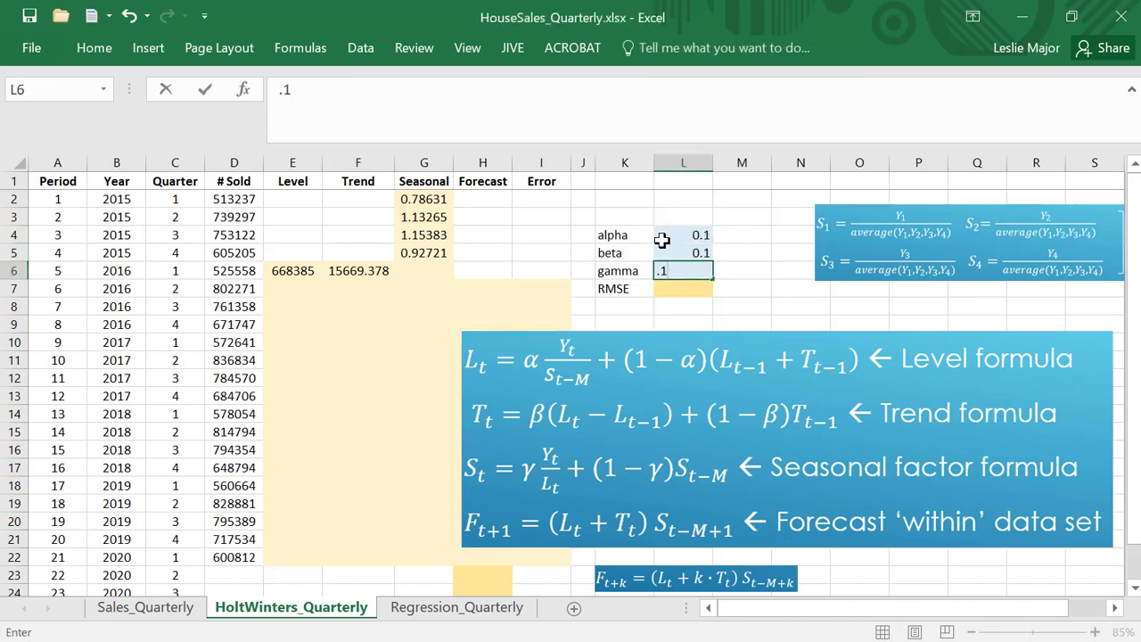
left_click(772, 305)
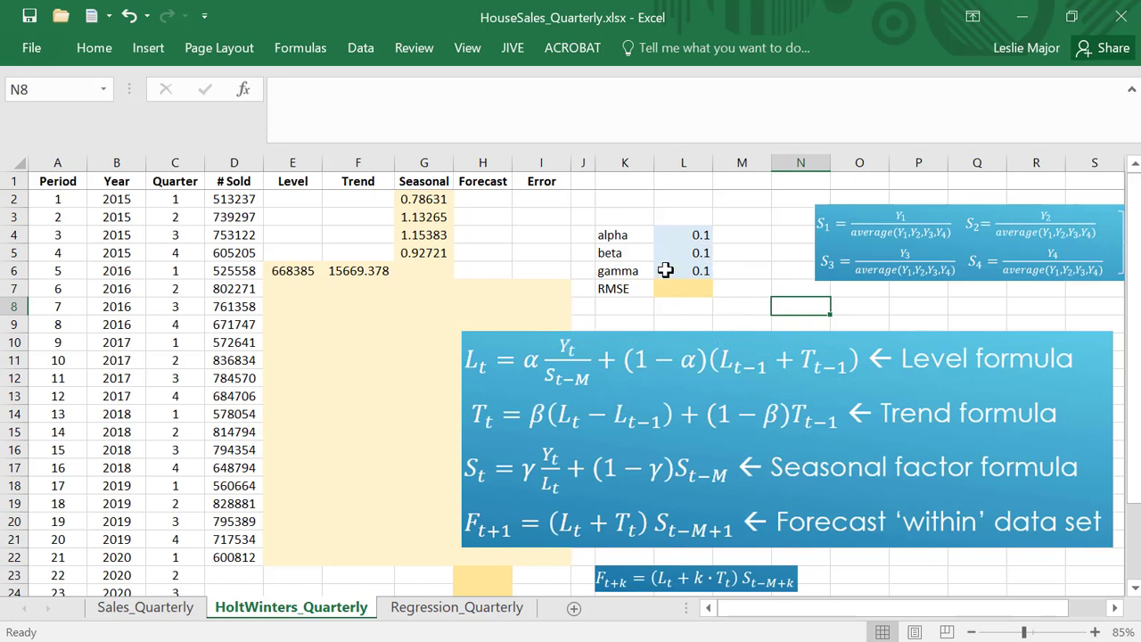
In G6, start the gamma-weighted seasonal formula =$L$6*D6/E6+(1-$L$6)*
left_click(425, 270)
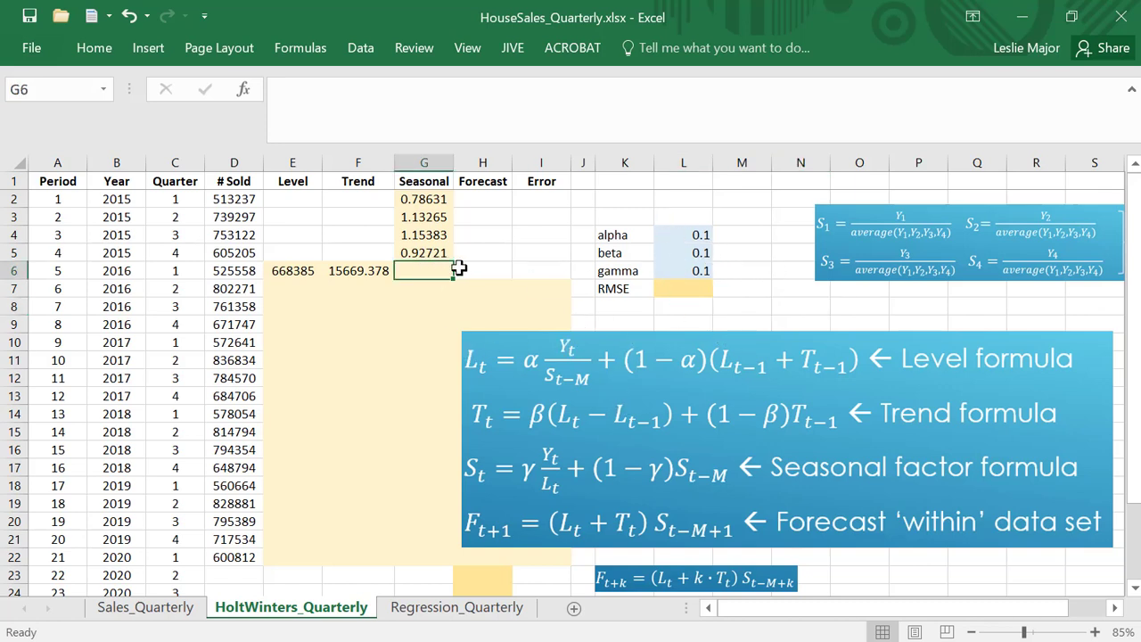
type("=")
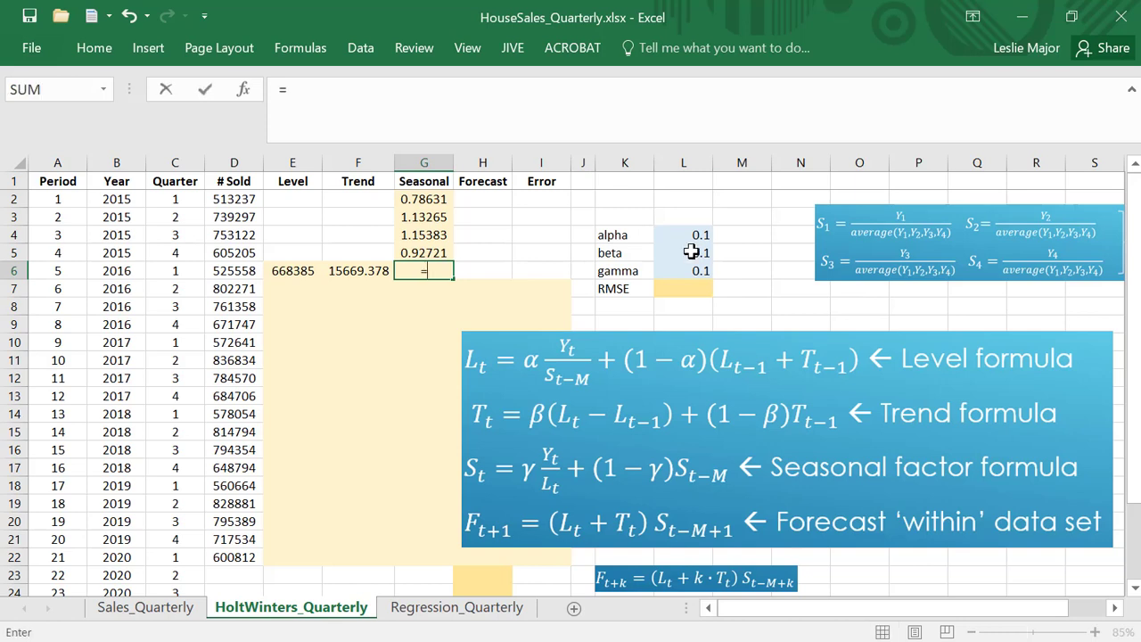
left_click(694, 268)
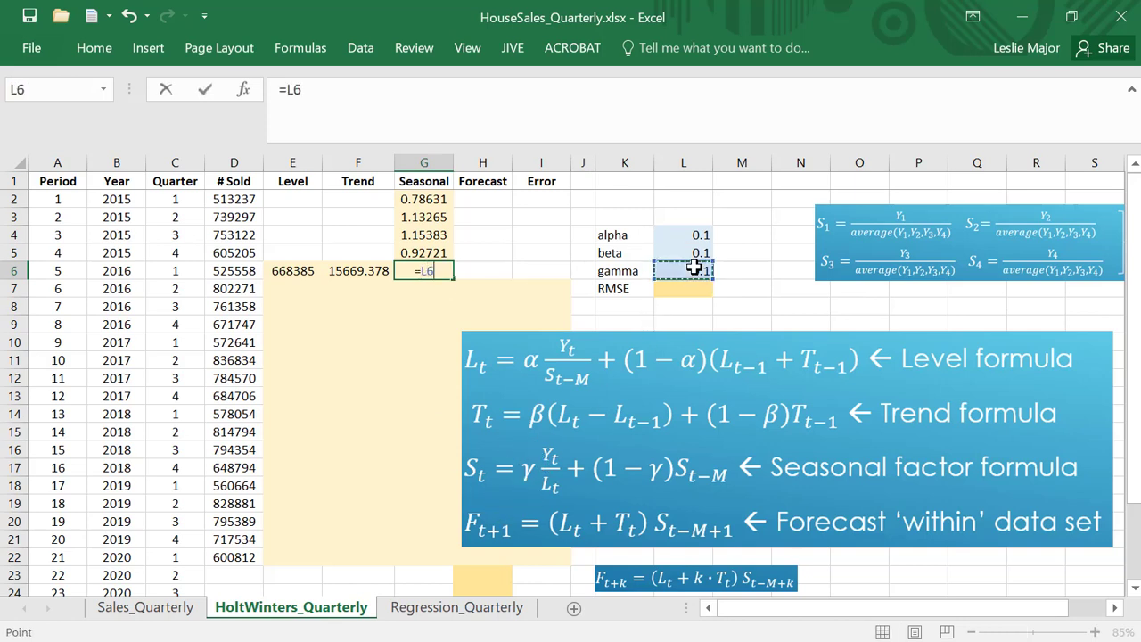
key("F4")
type("*")
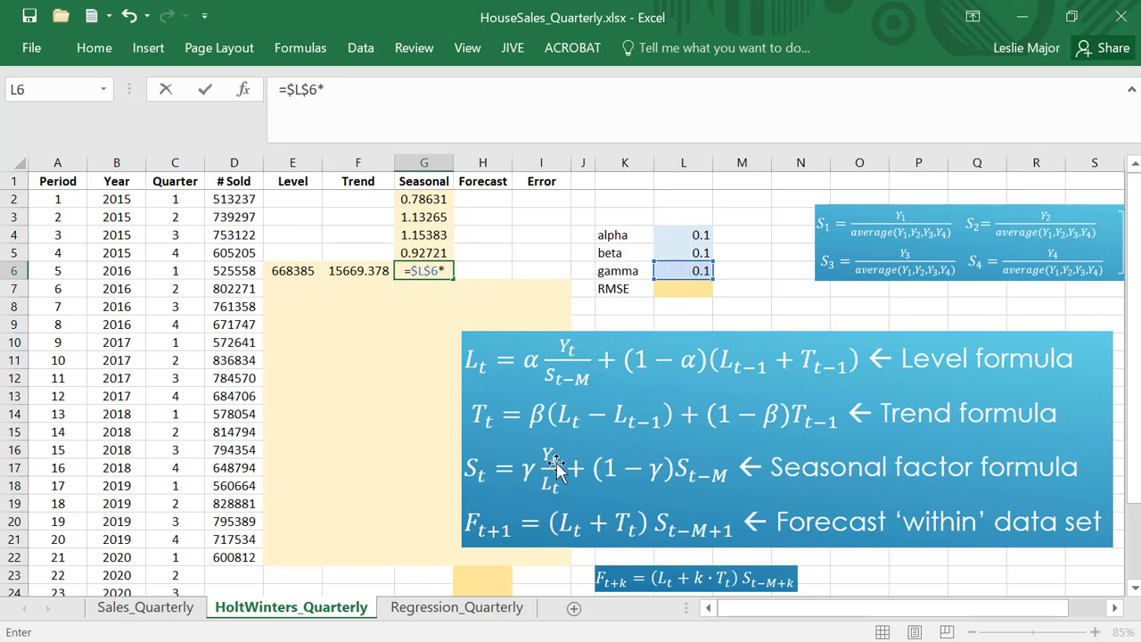
left_click(239, 268)
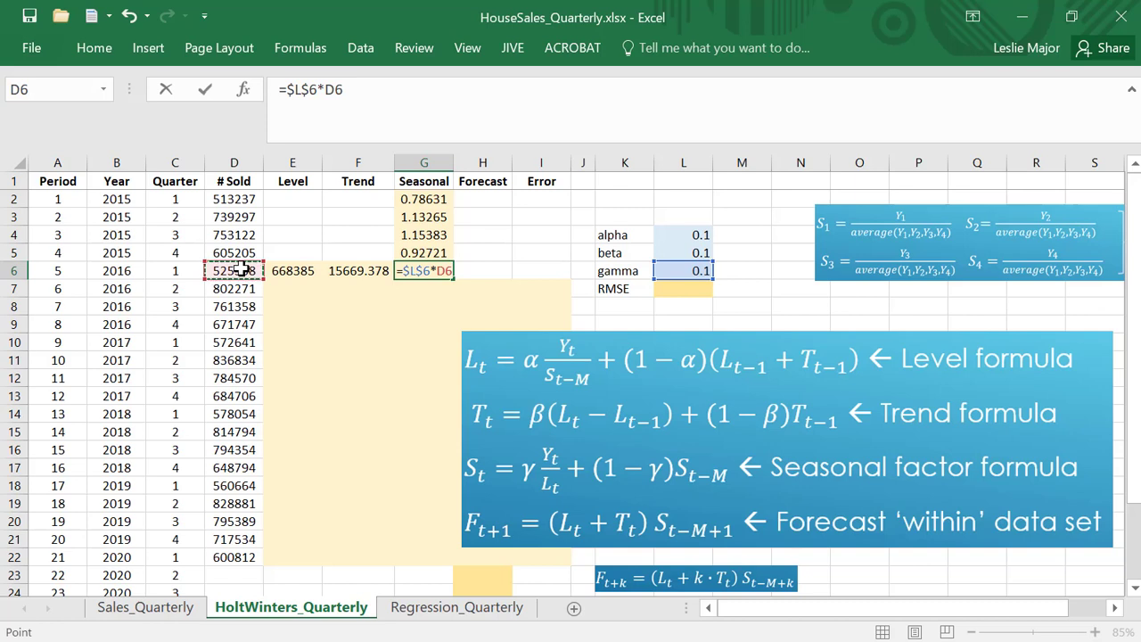
type("/")
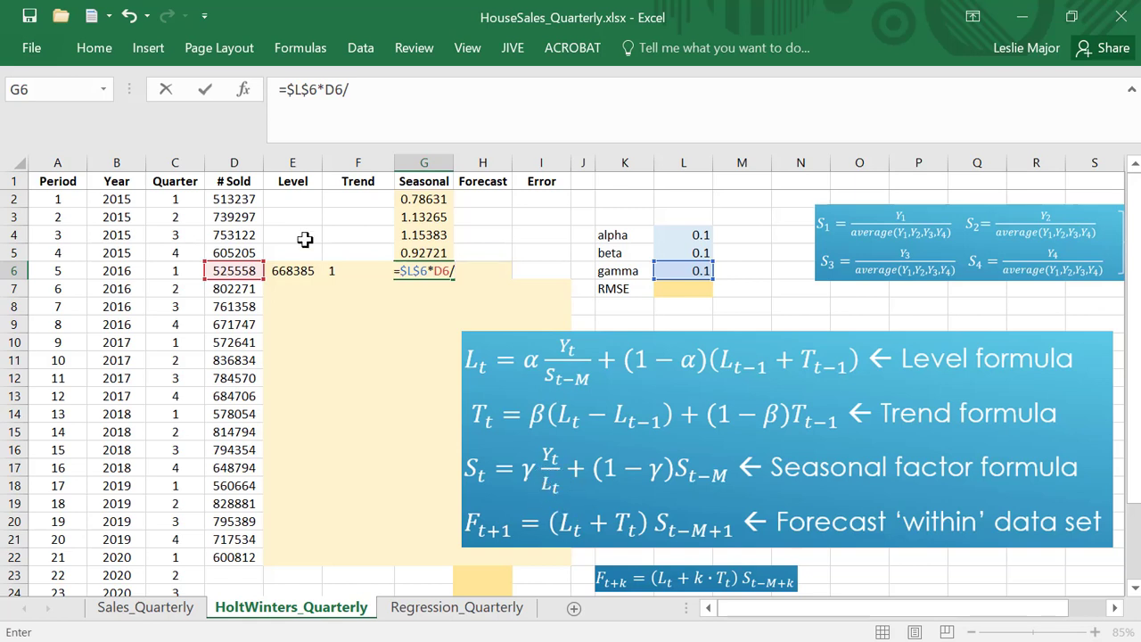
left_click(297, 267)
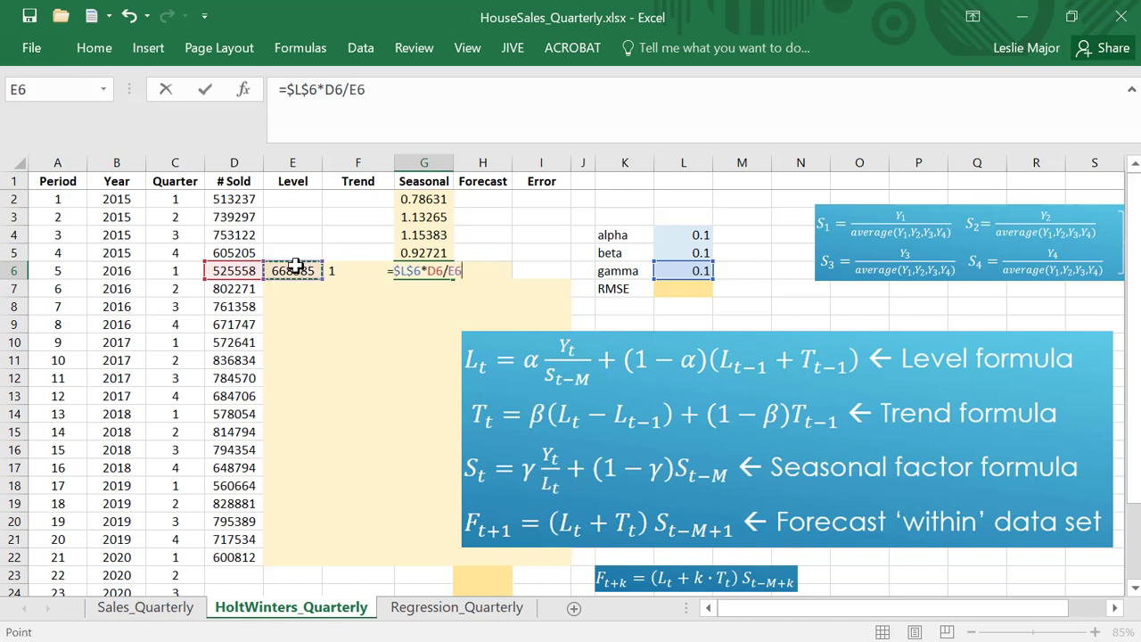
type("+(1-")
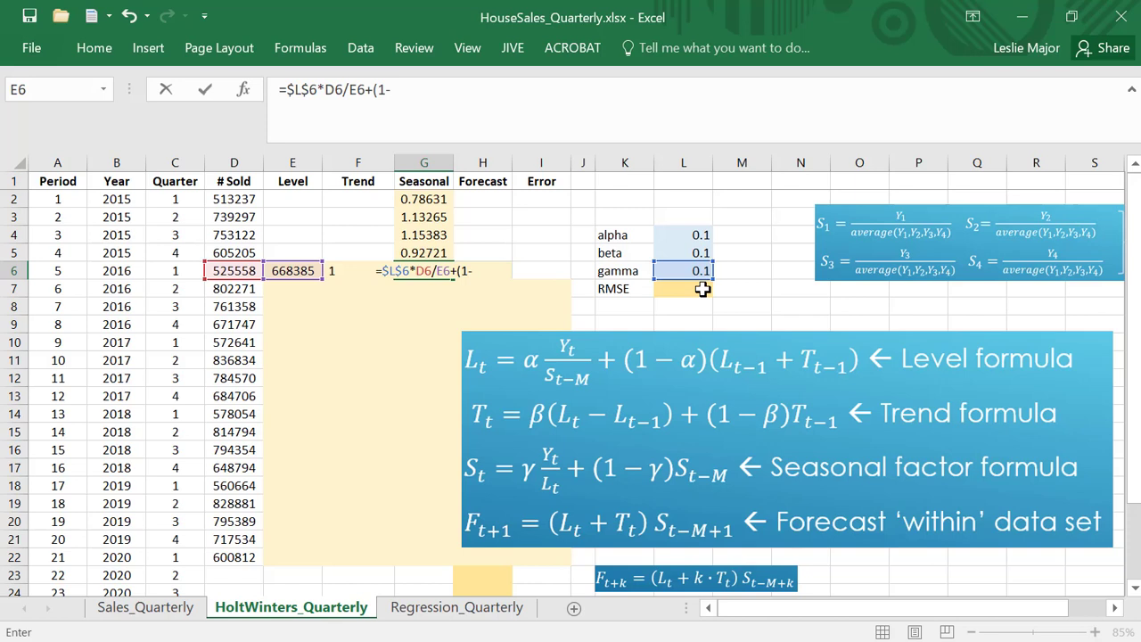
left_click(691, 268)
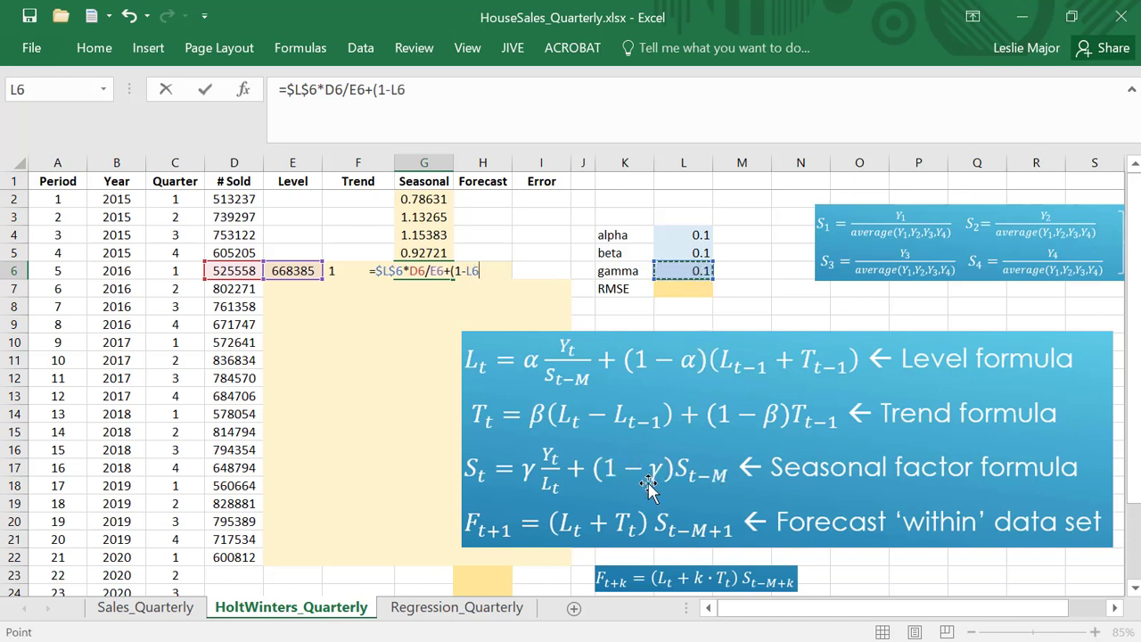
key("F4")
type(")")
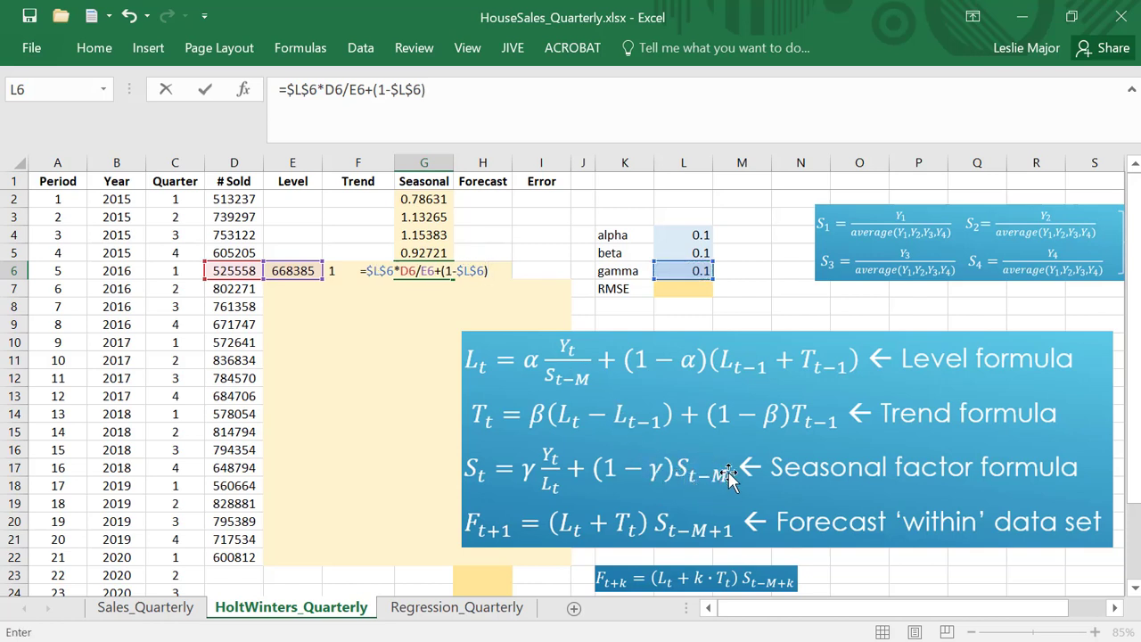
type("*")
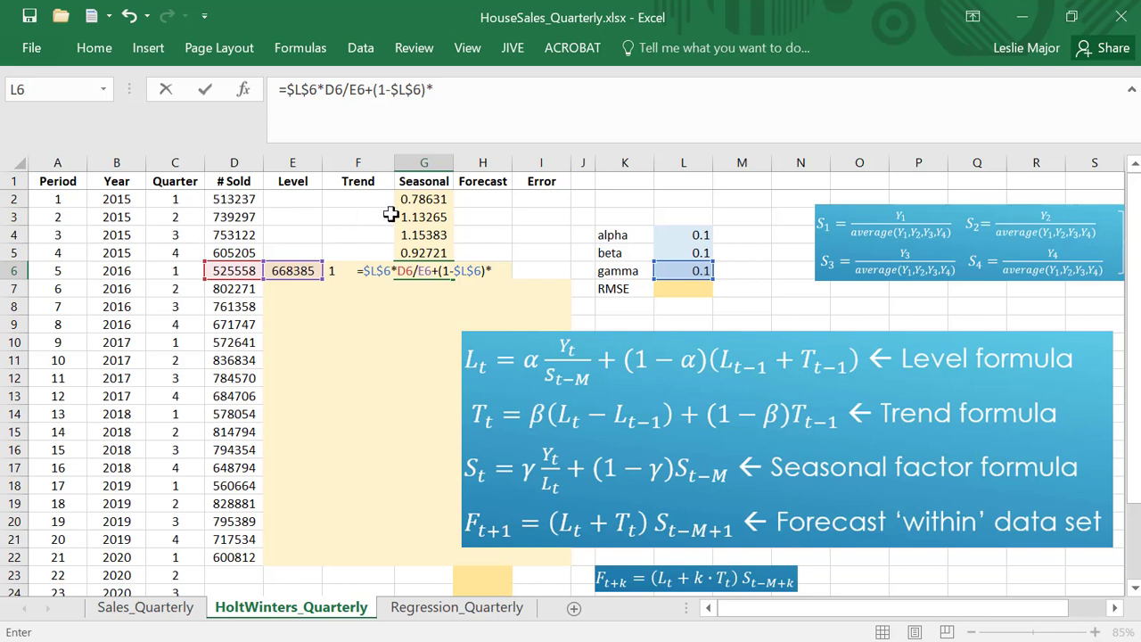
Complete G6's formula with G2, showing 0.78631, and fill it down to G22
left_click(419, 199)
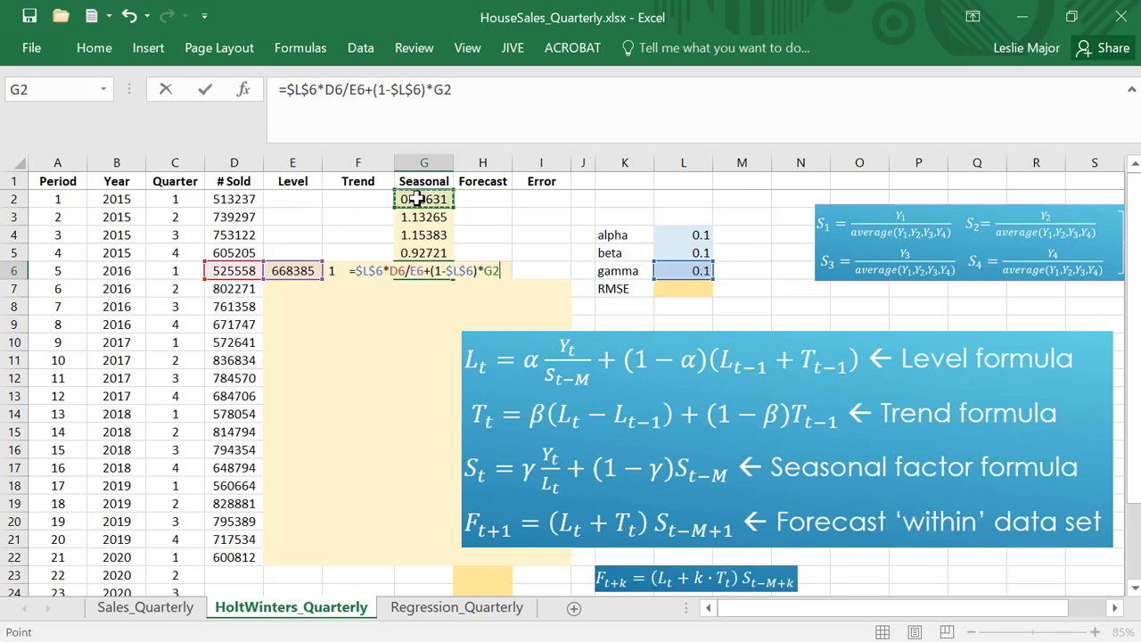
key("Return")
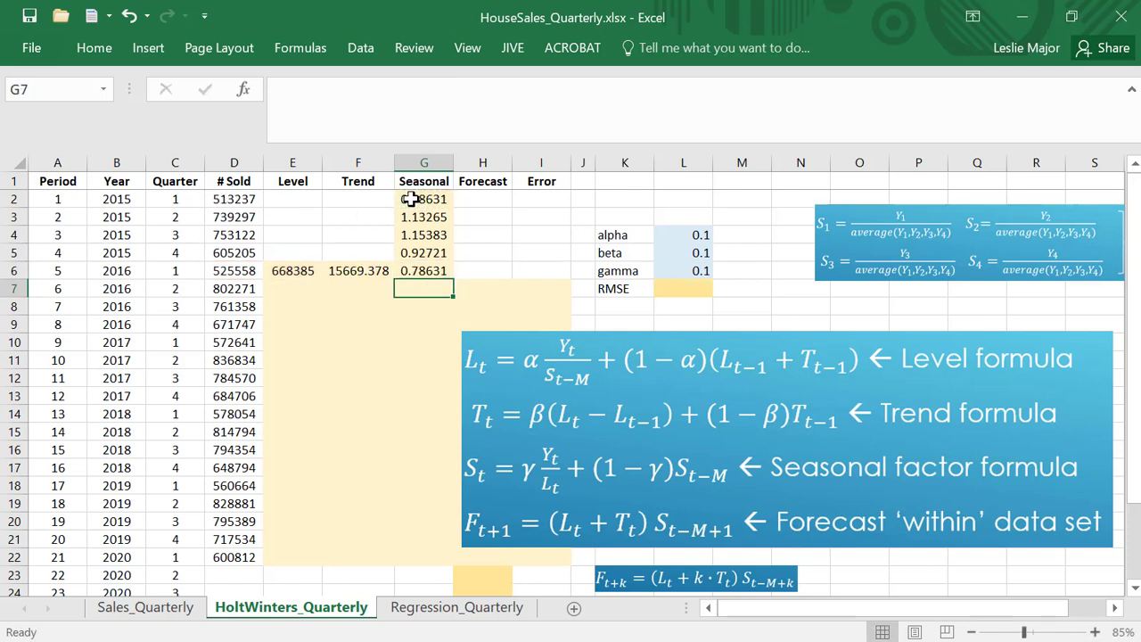
key("Up")
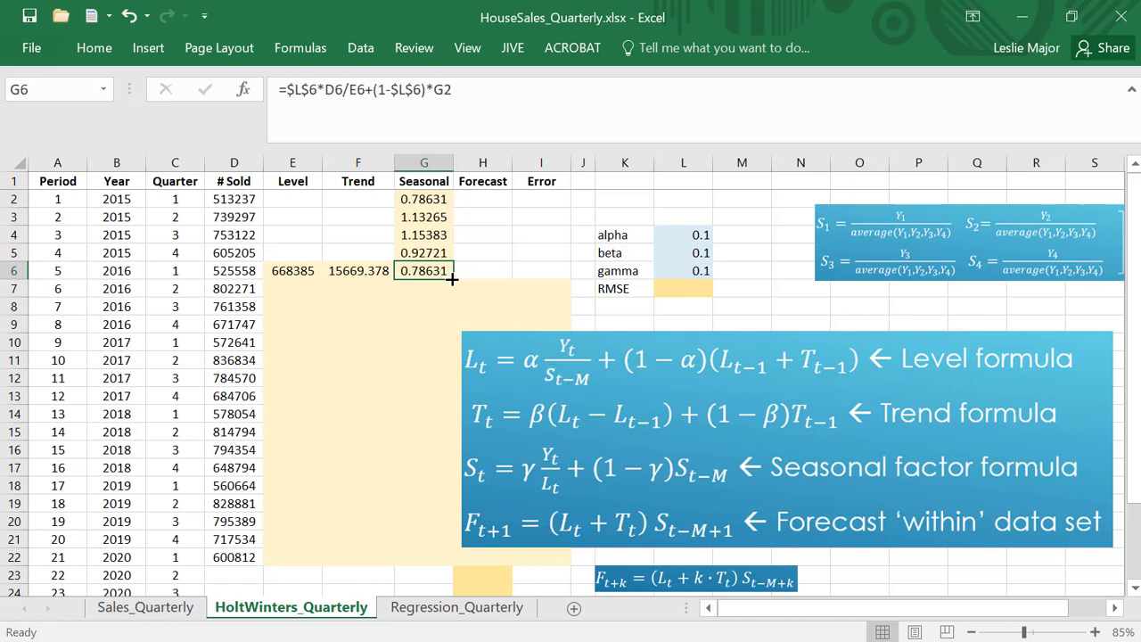
left_click_drag(452, 279, 461, 575)
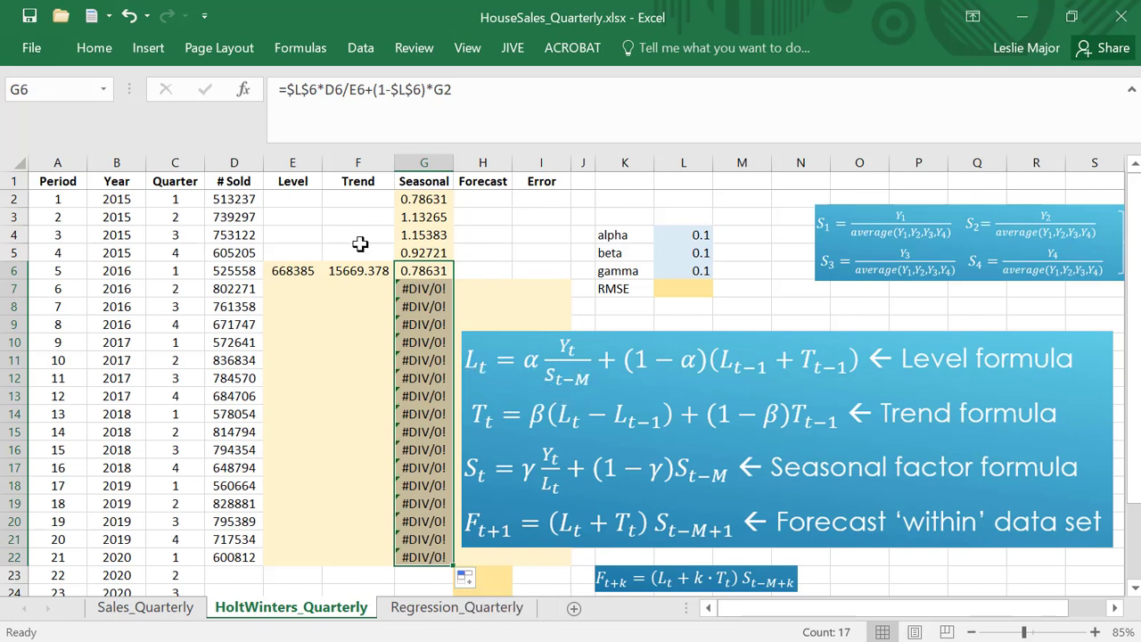
In E7, start the level formula =$L$4*D7/G3+(1-$L$4)
left_click(280, 287)
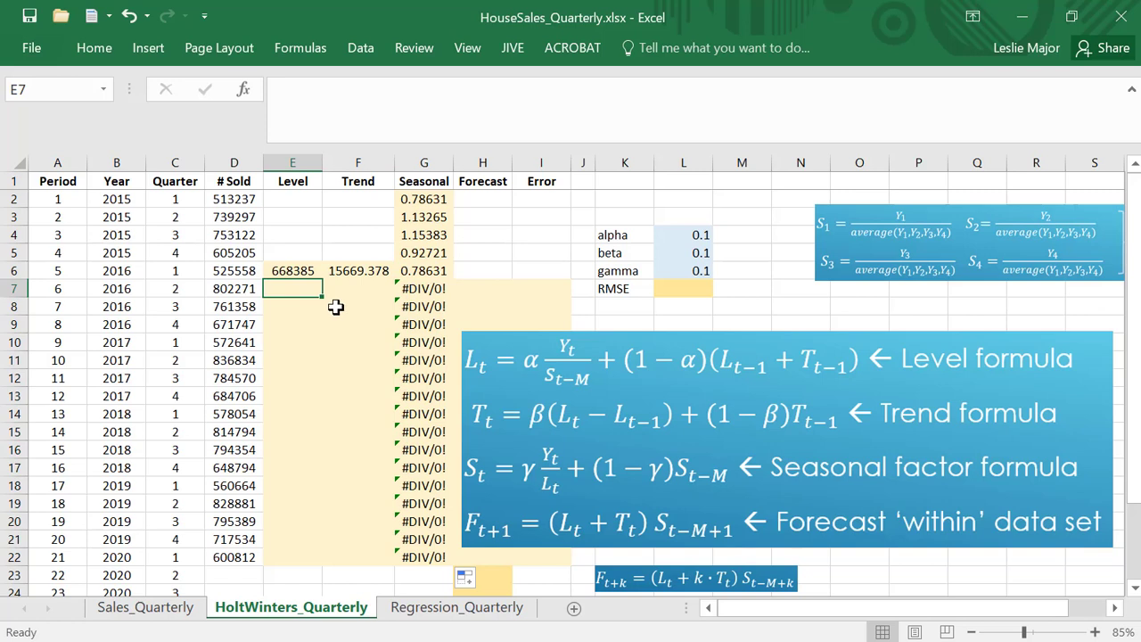
type("=")
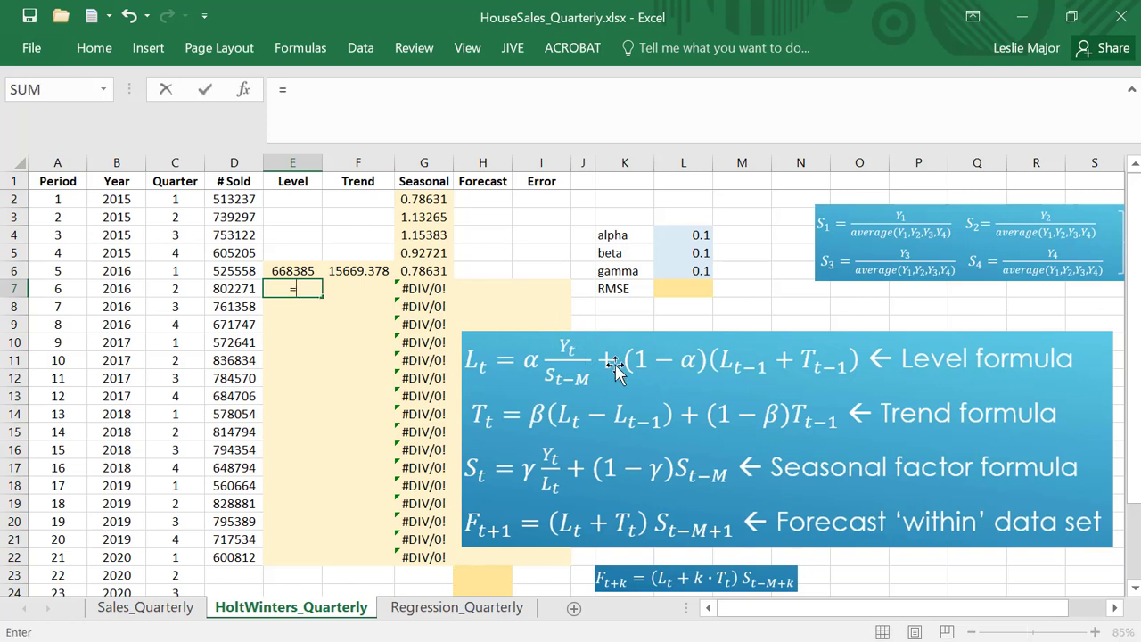
left_click(670, 236)
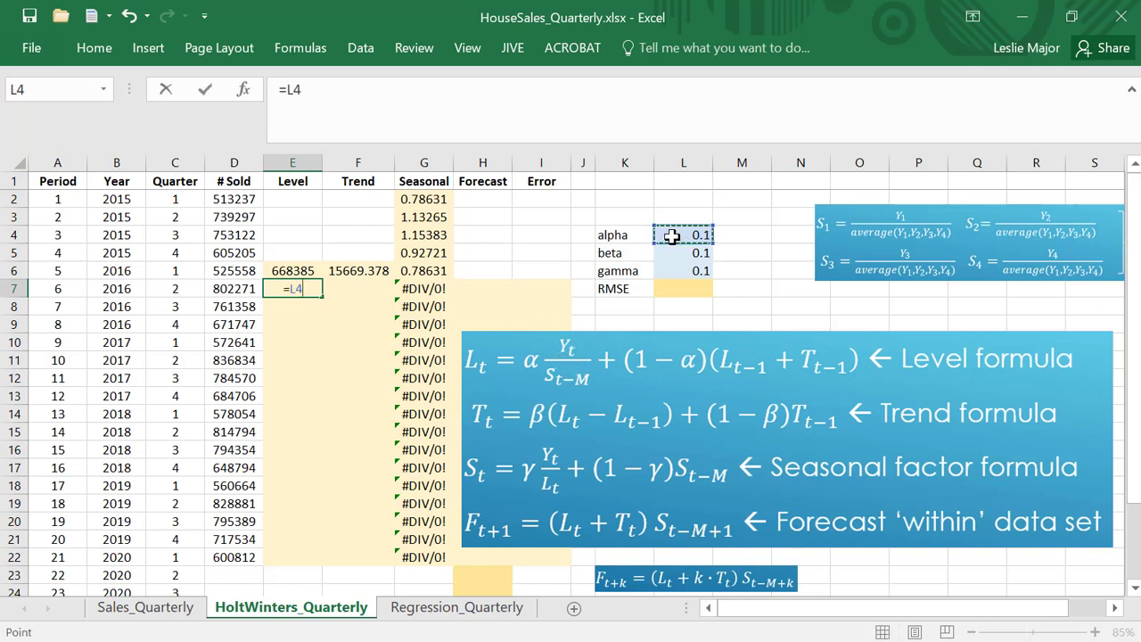
key("F4")
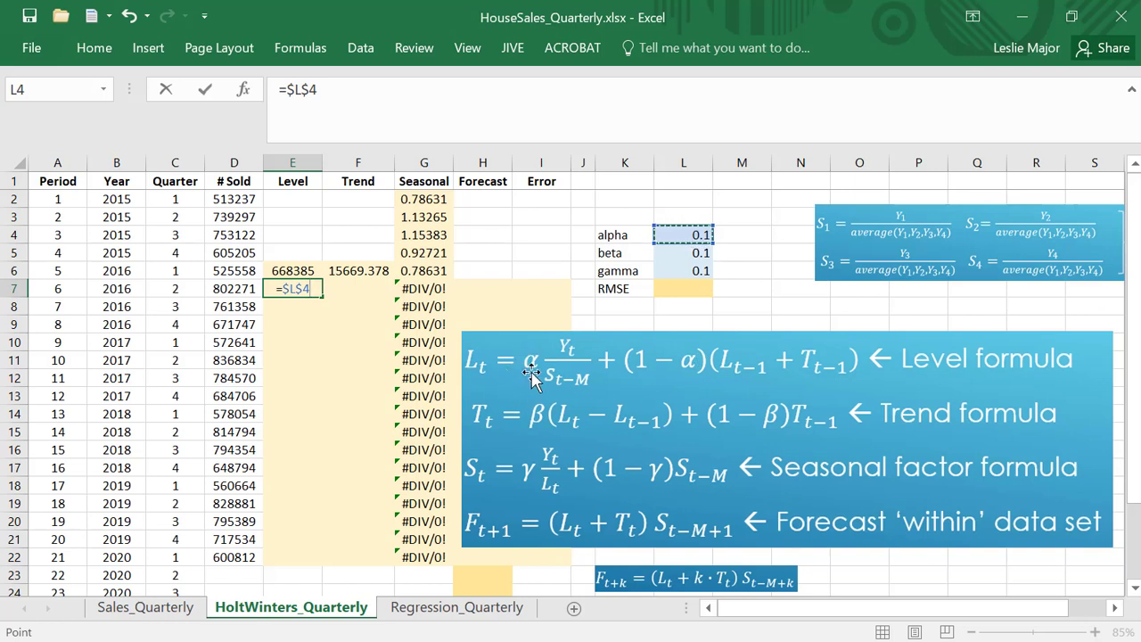
type("*")
left_click(220, 288)
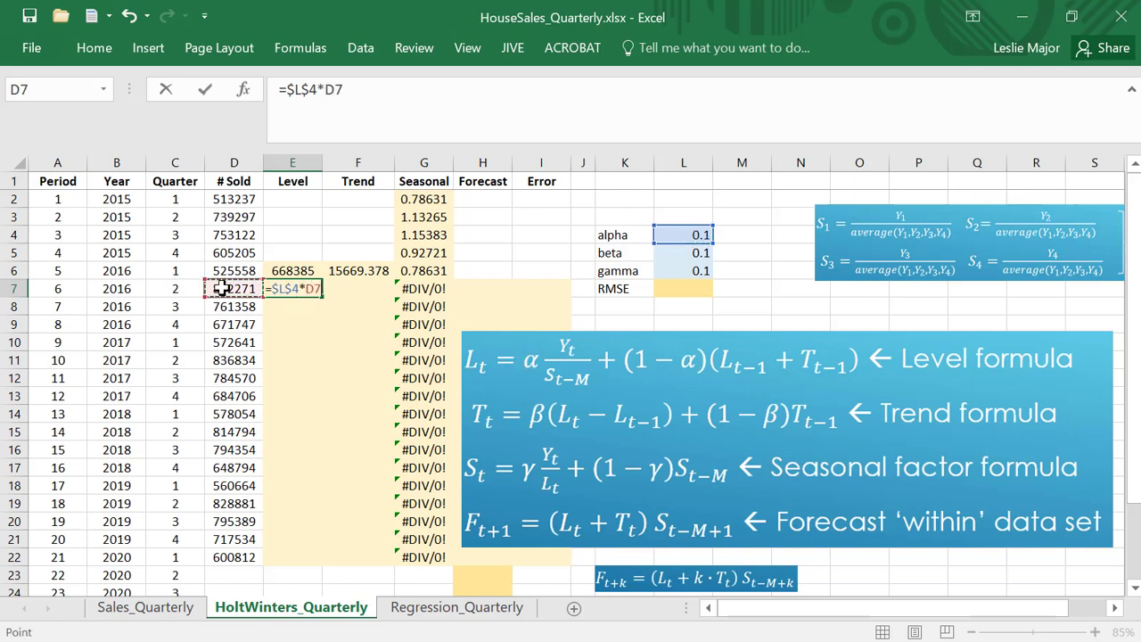
type("/")
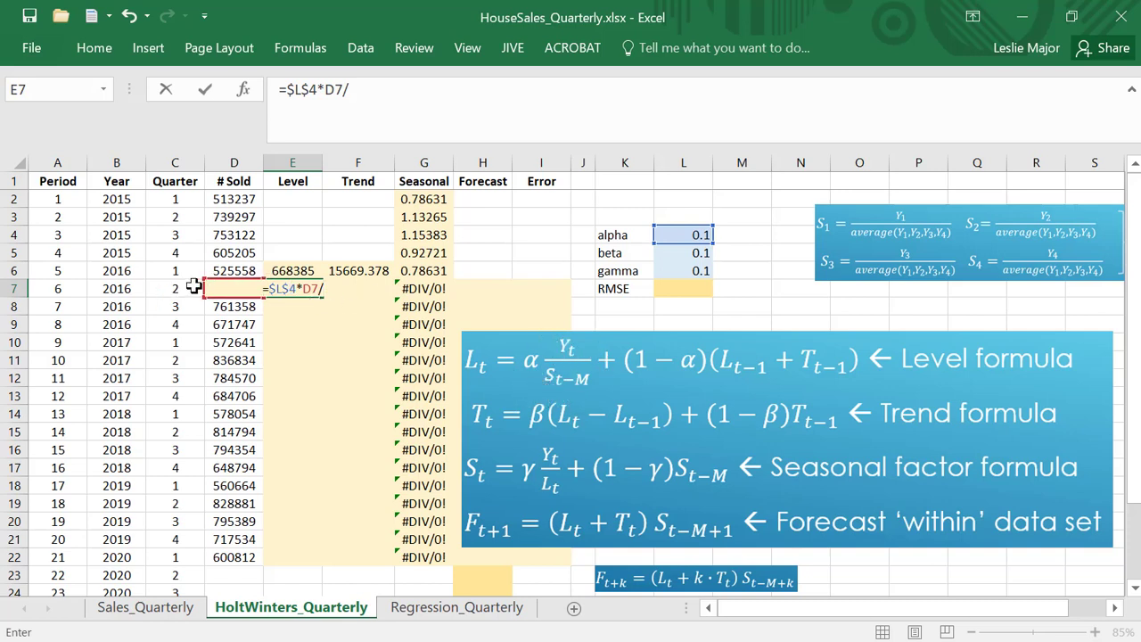
left_click(419, 217)
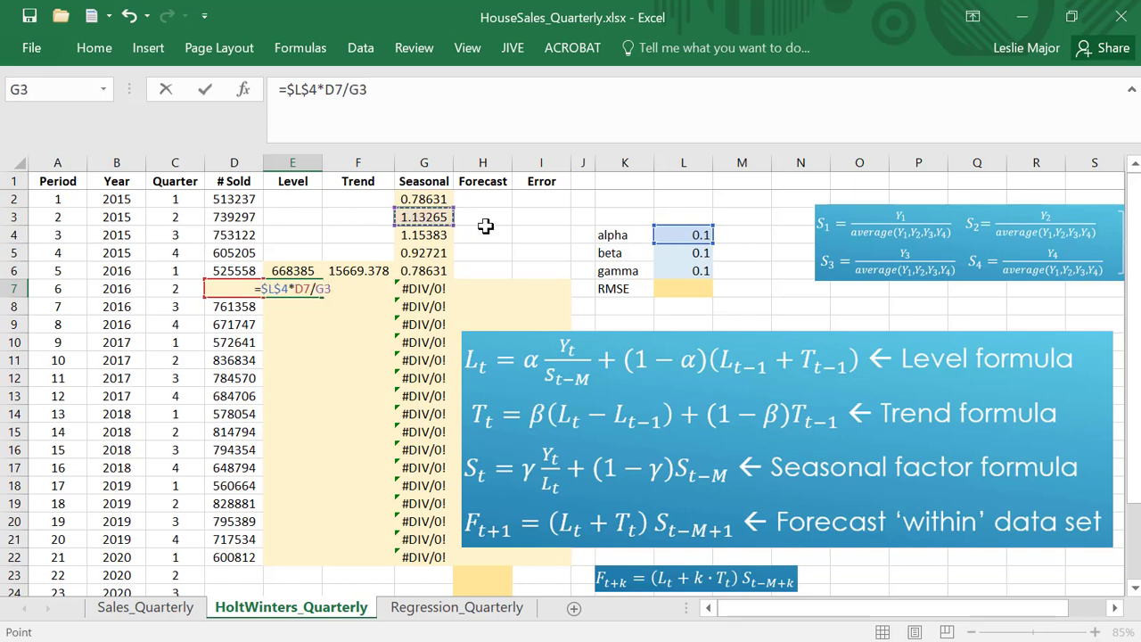
type("+(1")
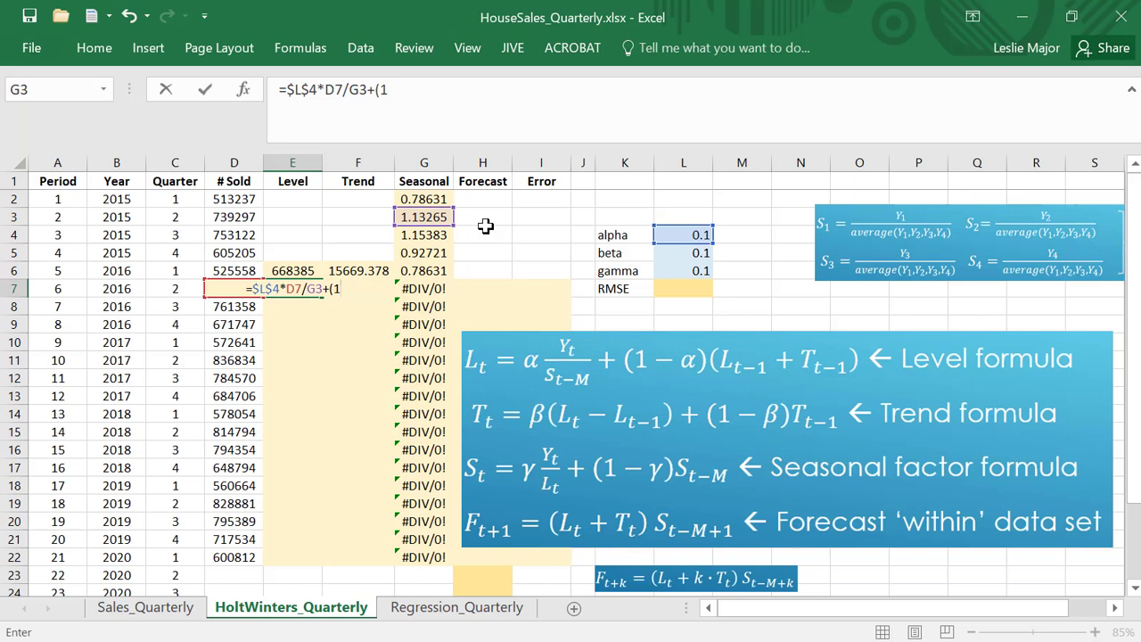
type("-")
left_click(701, 231)
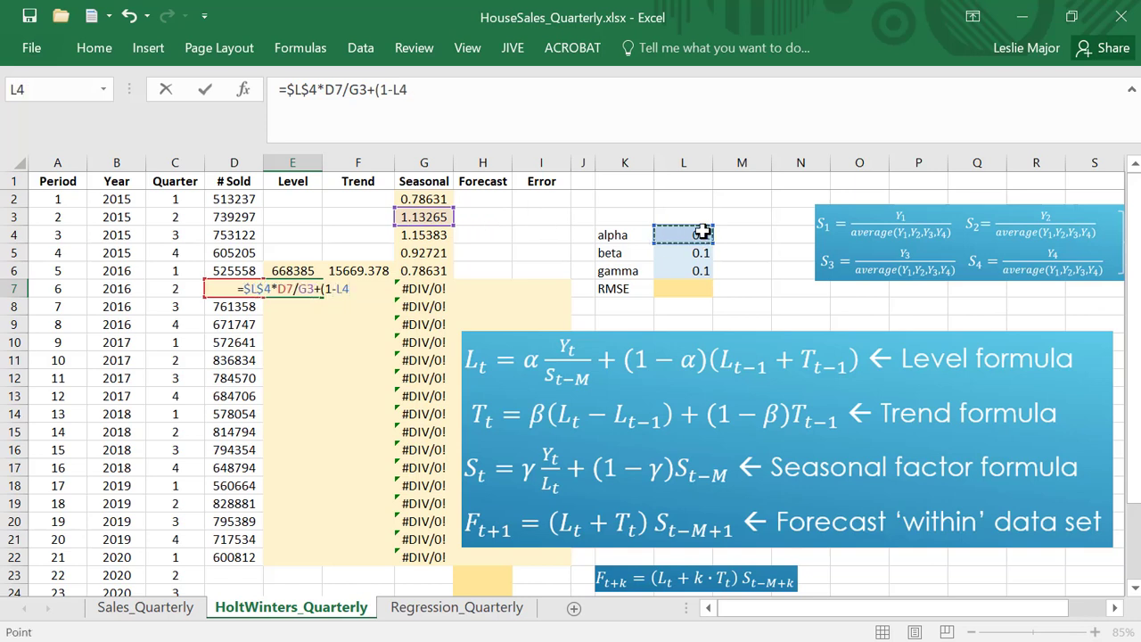
key("F4")
Finish E7's level formula with *(E6+F6), giving 686480, and fill it down to E22
type(")")
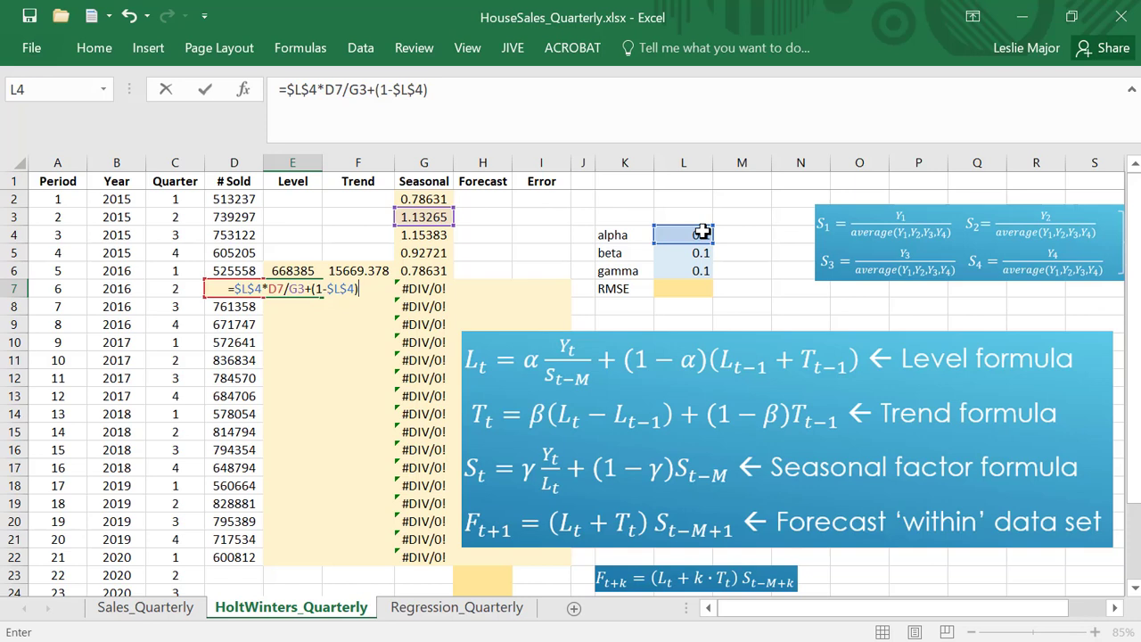
type("*")
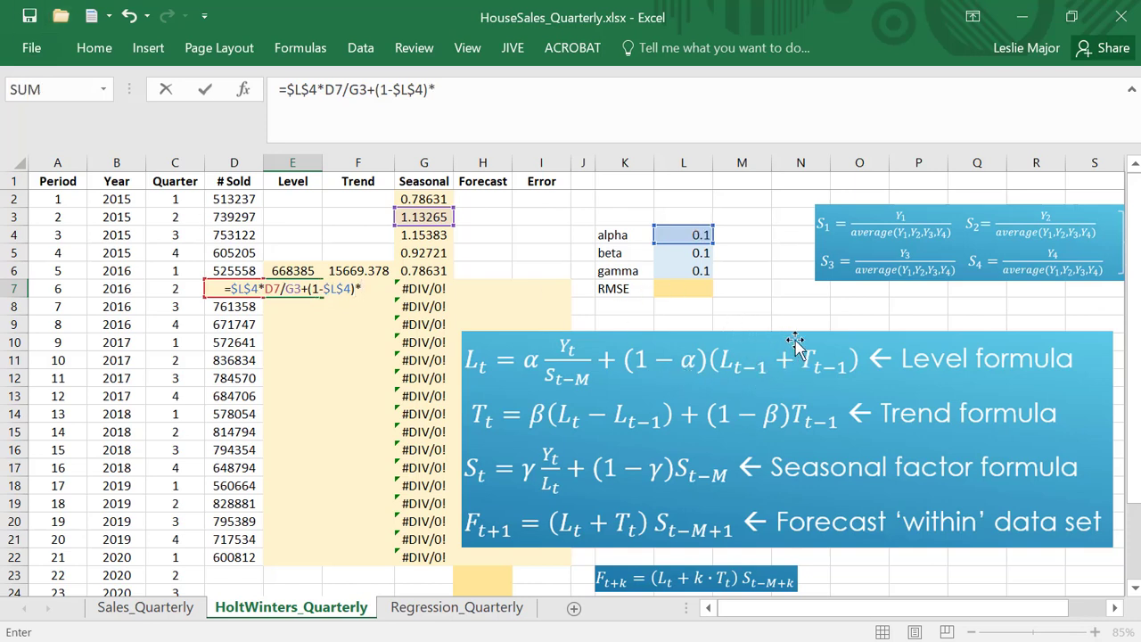
type("(")
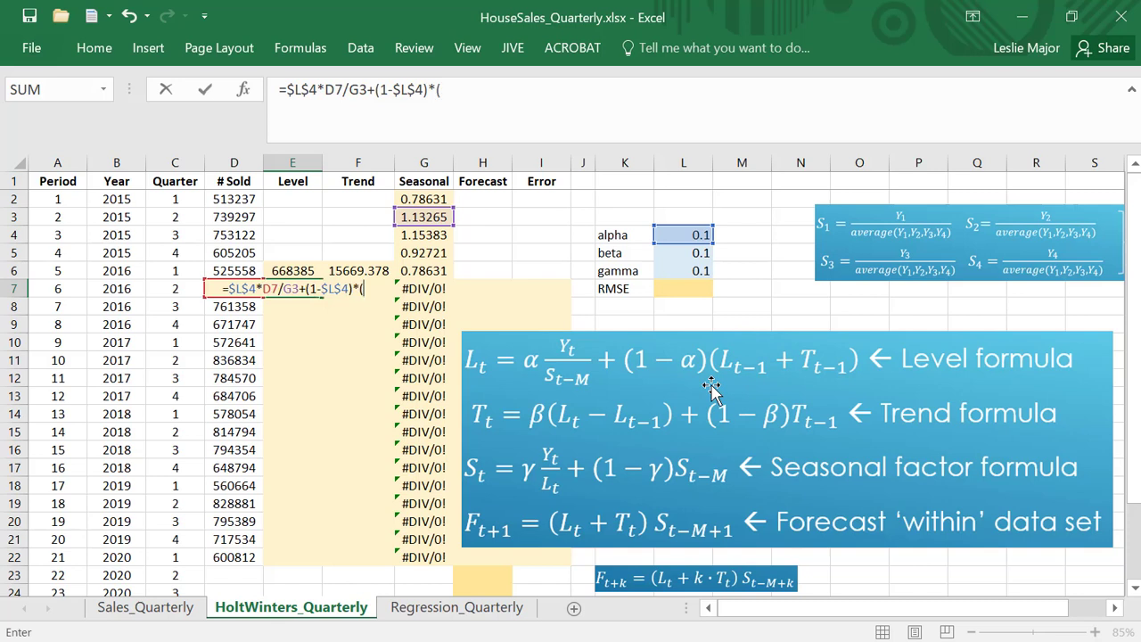
left_click(295, 269)
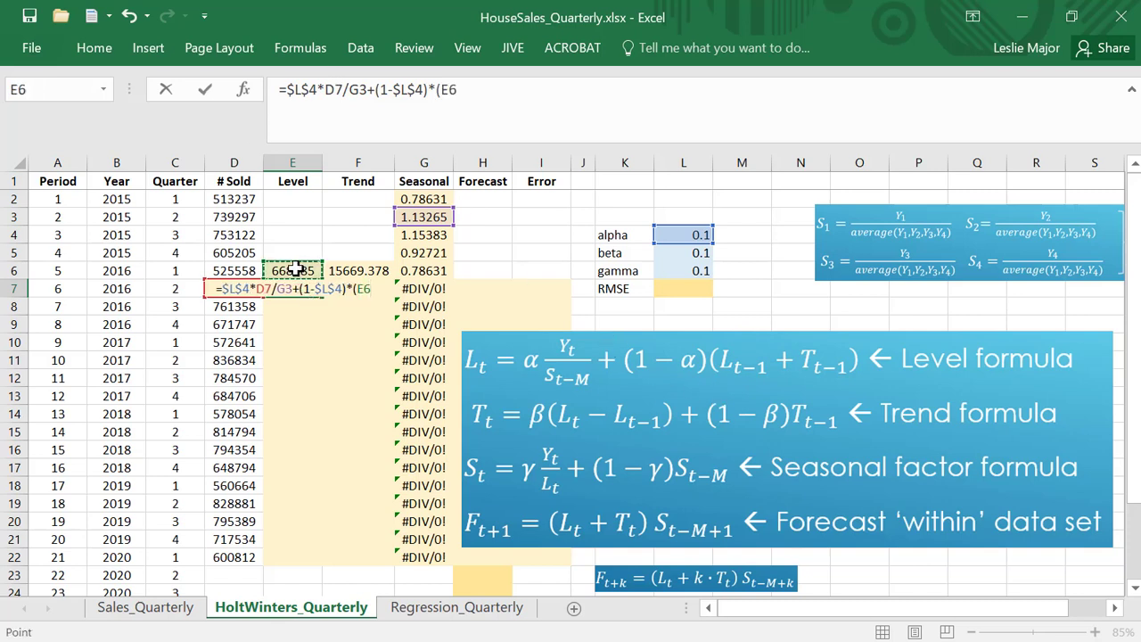
type("+")
left_click(352, 269)
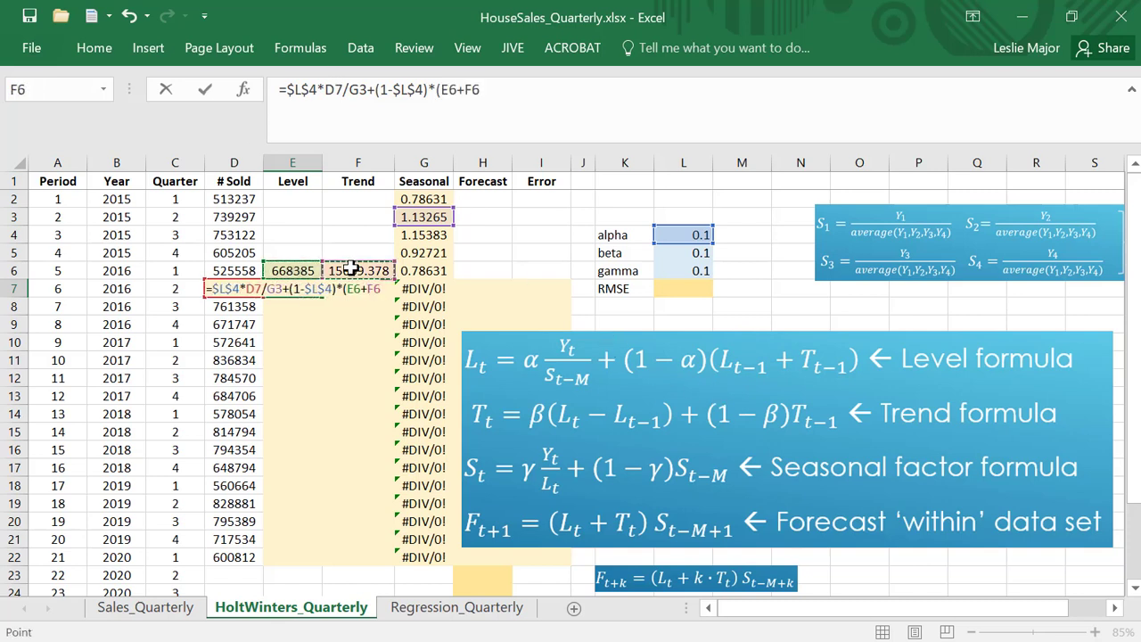
type(")")
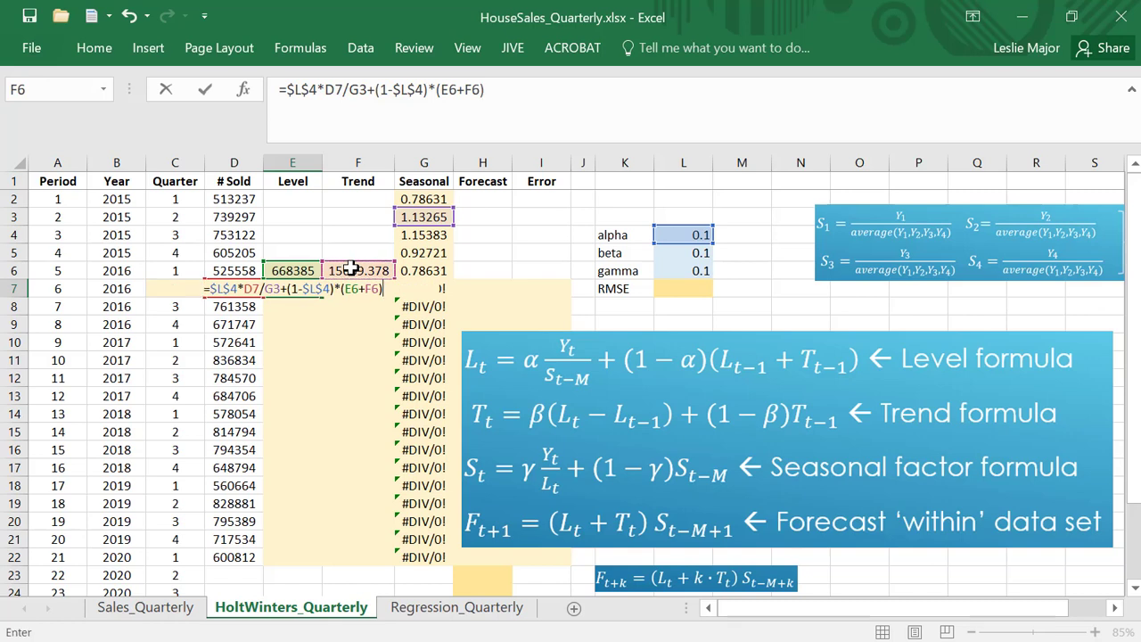
key("Return")
key("Up")
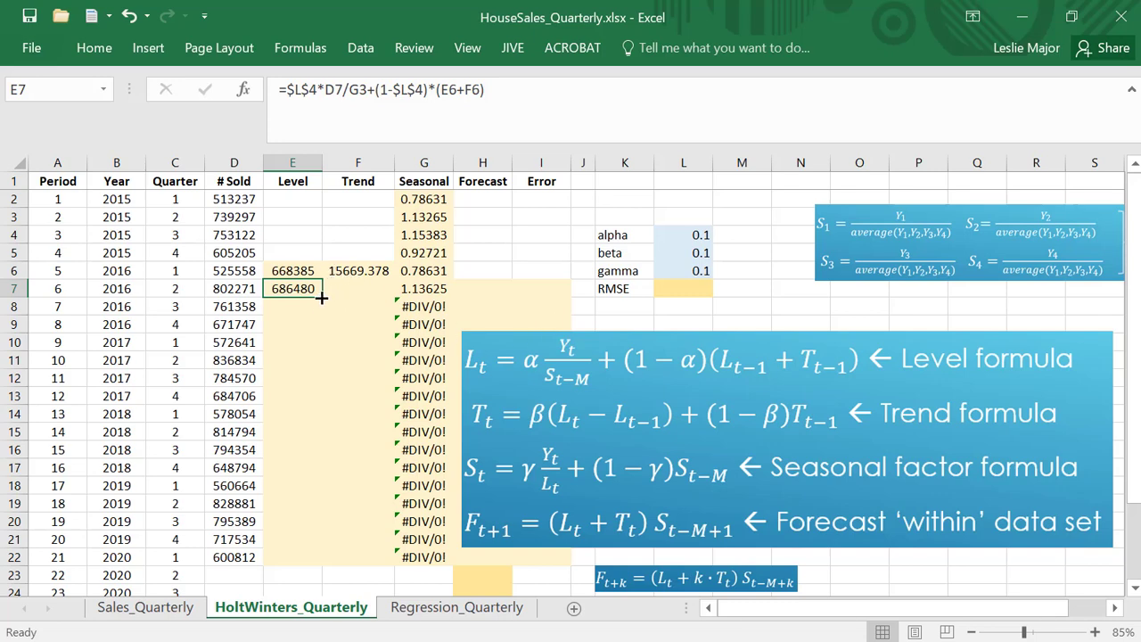
left_click_drag(322, 297, 348, 559)
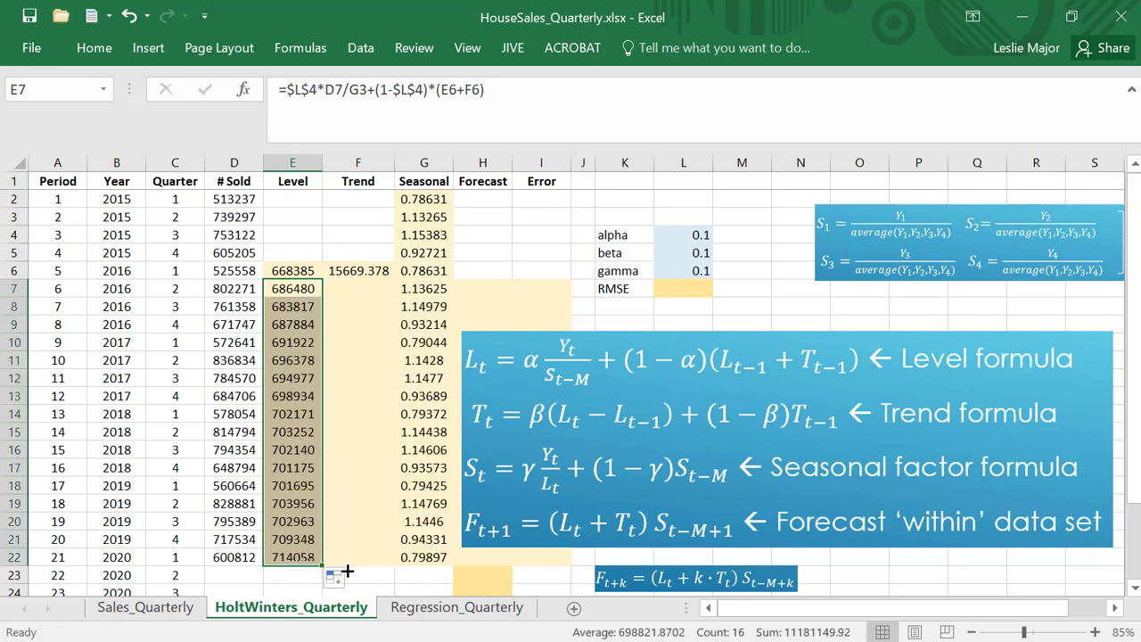
left_click(347, 571)
In F7, start the trend formula =$L$5*(E7-E6)
left_click(355, 285)
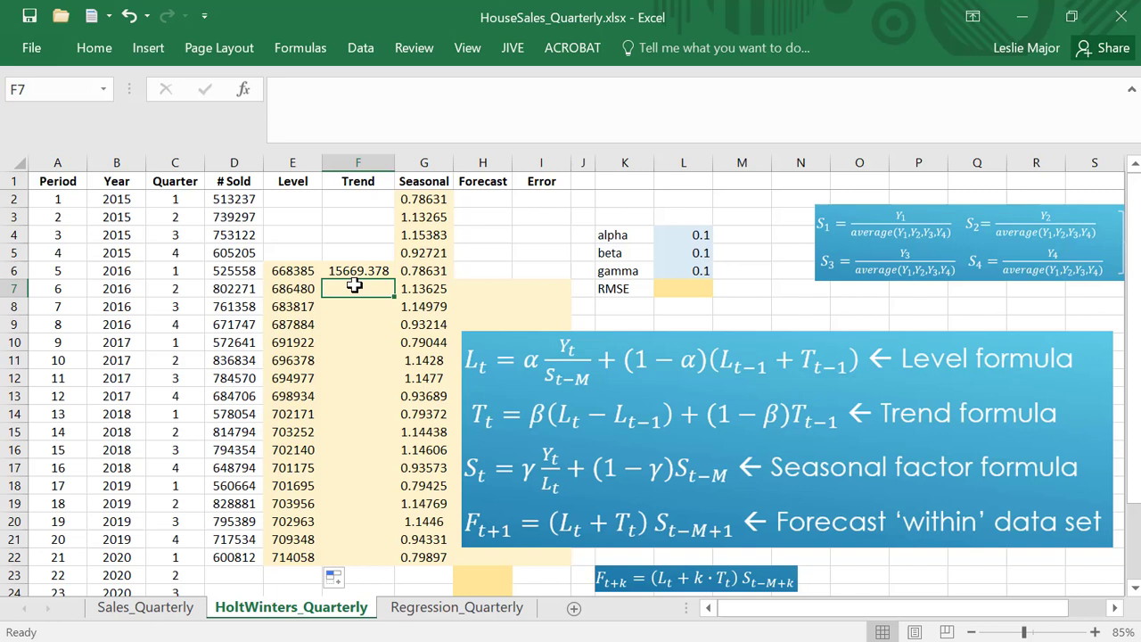
type("=")
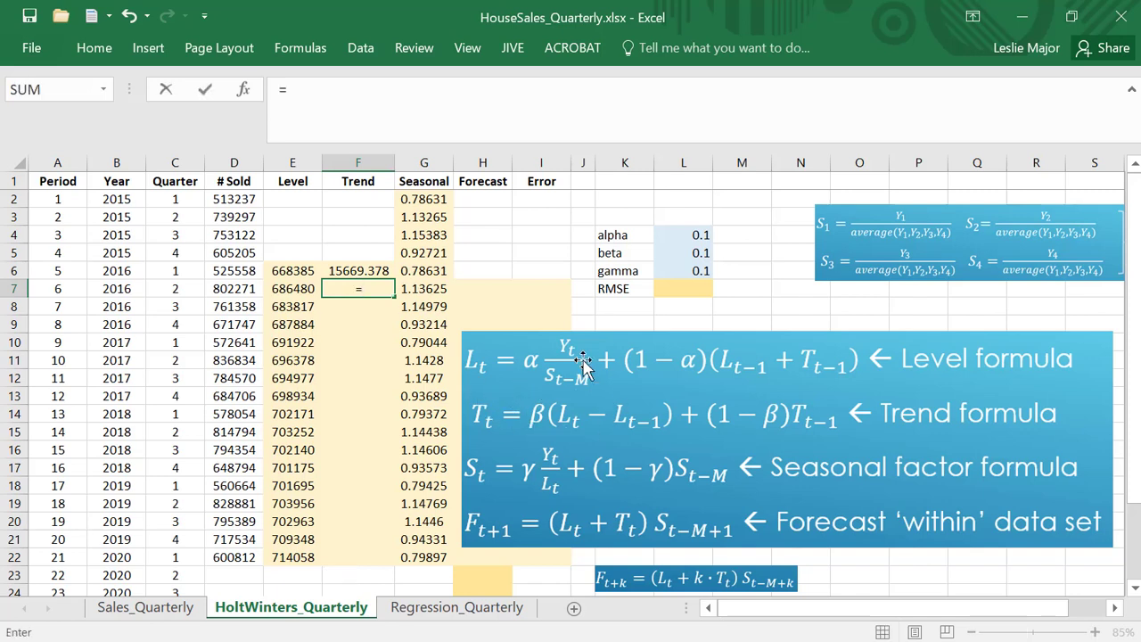
left_click(674, 255)
key("F4")
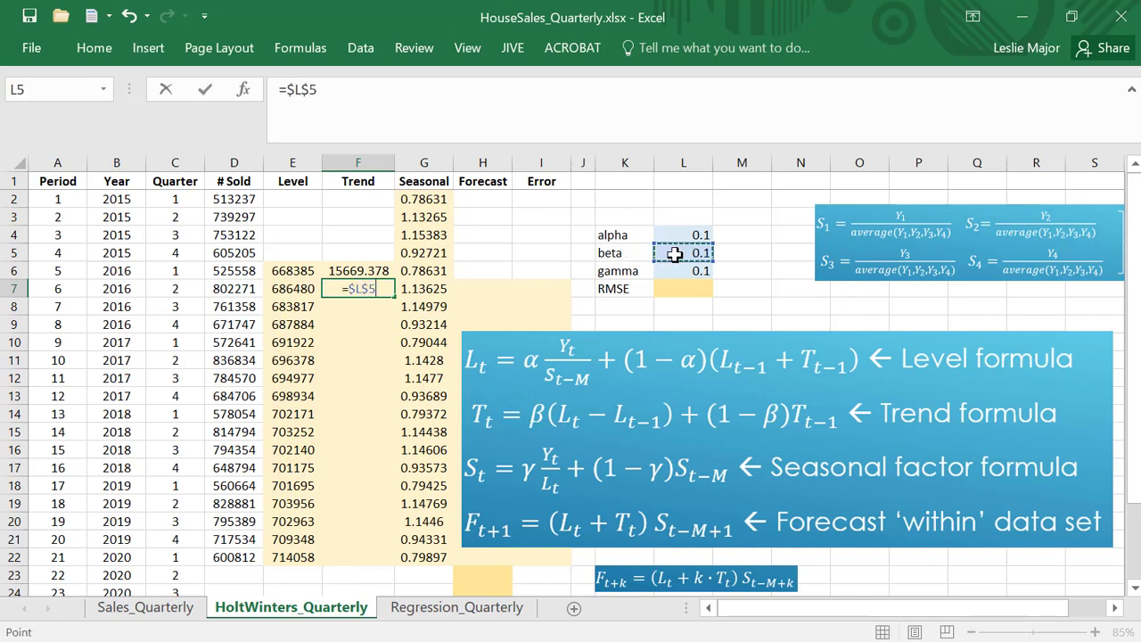
type("*")
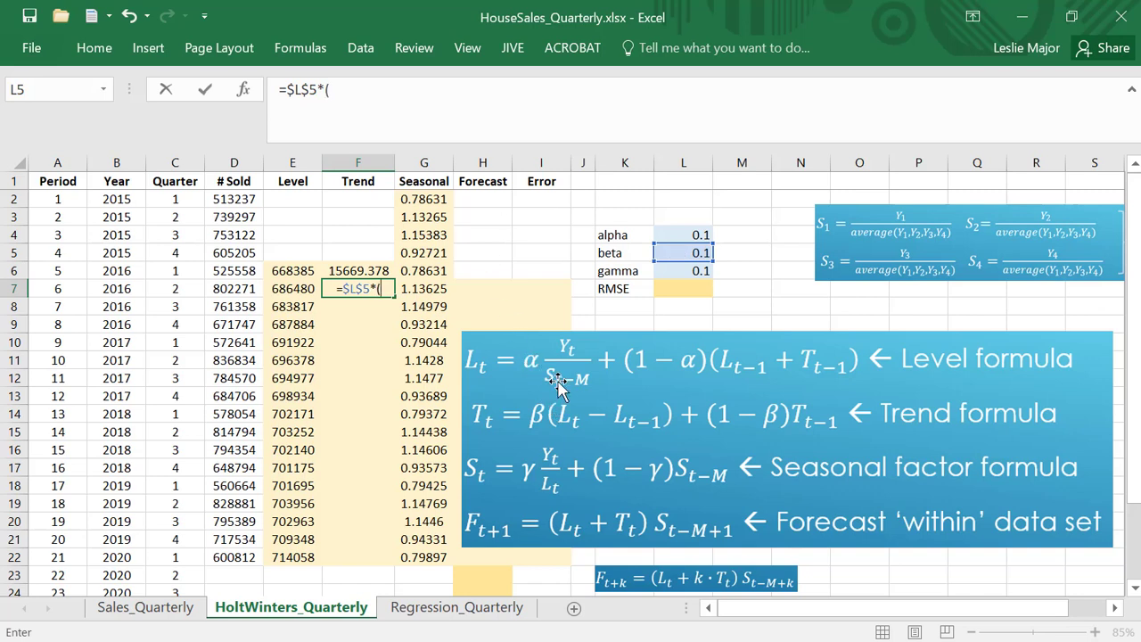
type("(")
left_click(297, 291)
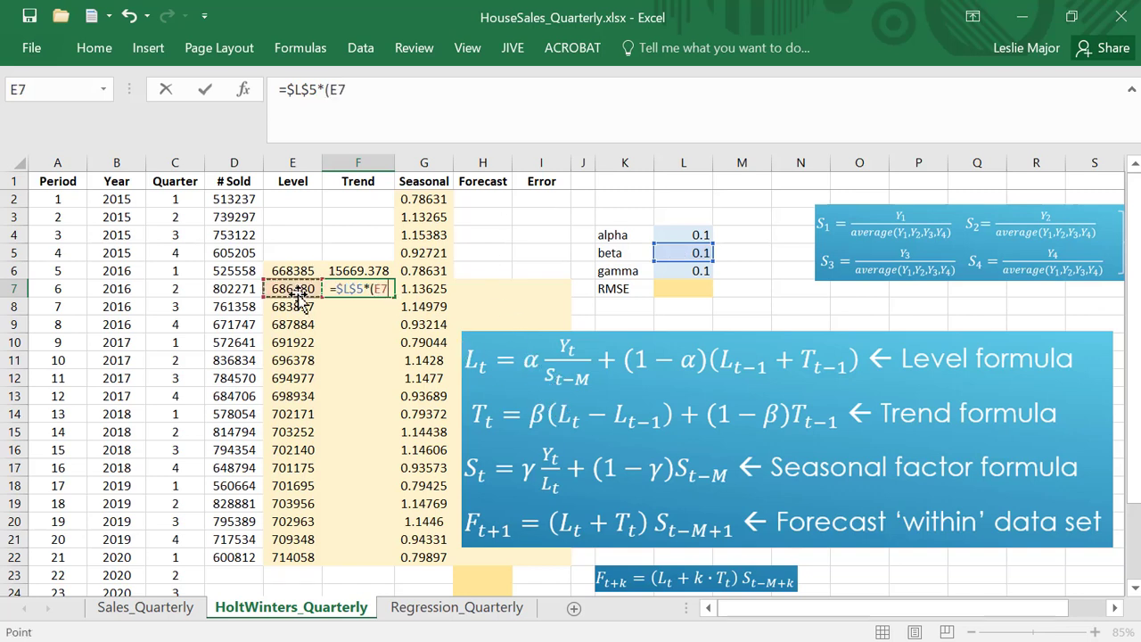
type("-")
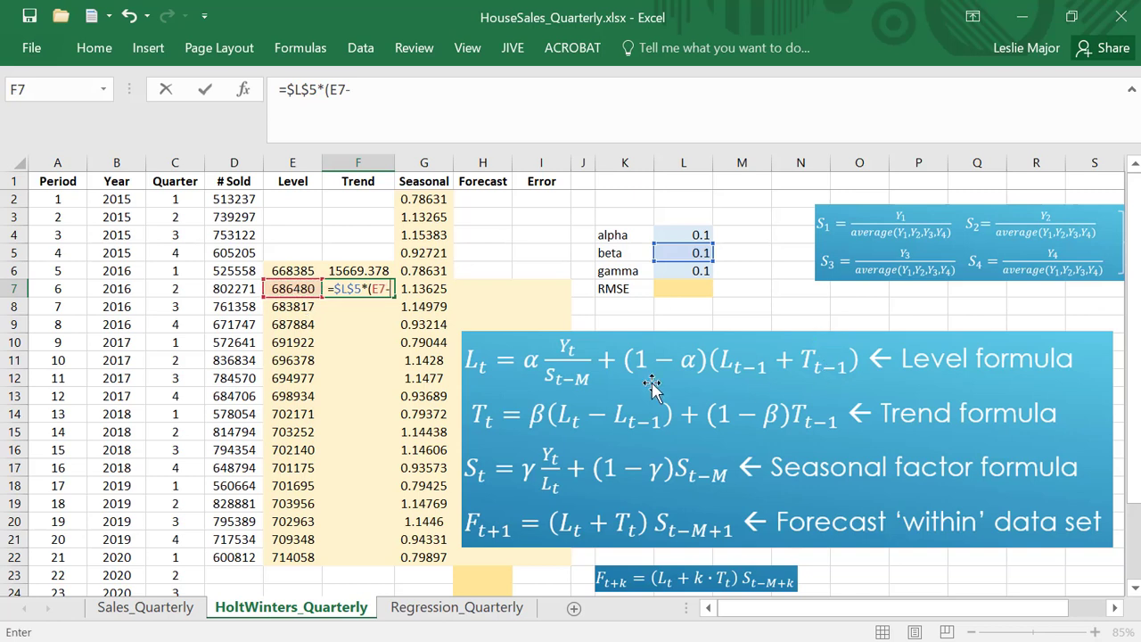
left_click(317, 272)
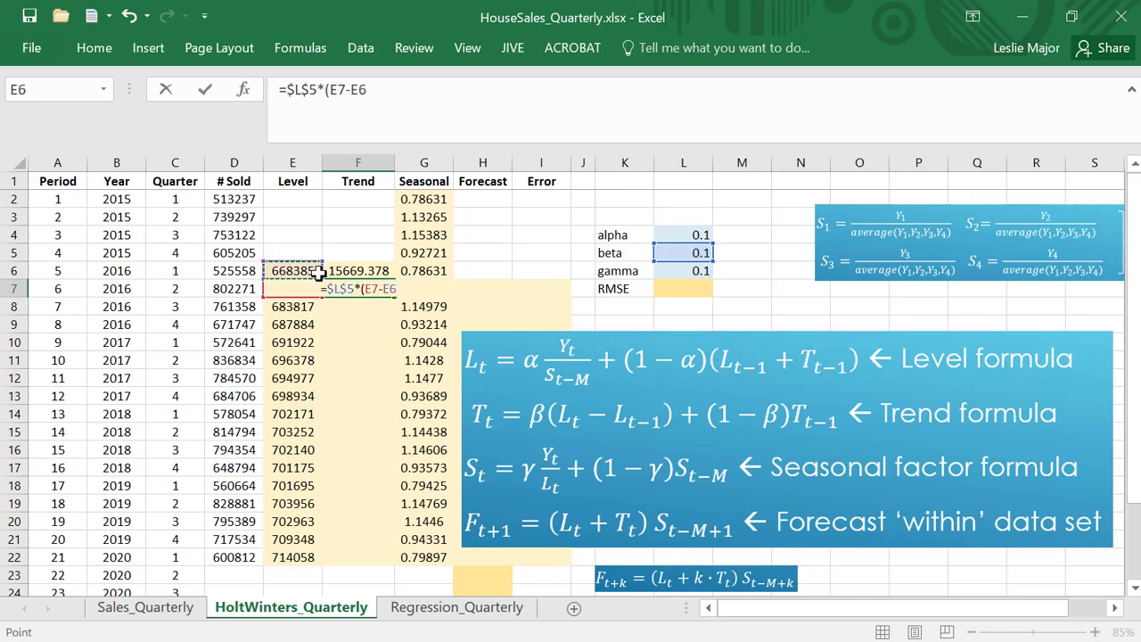
type(")")
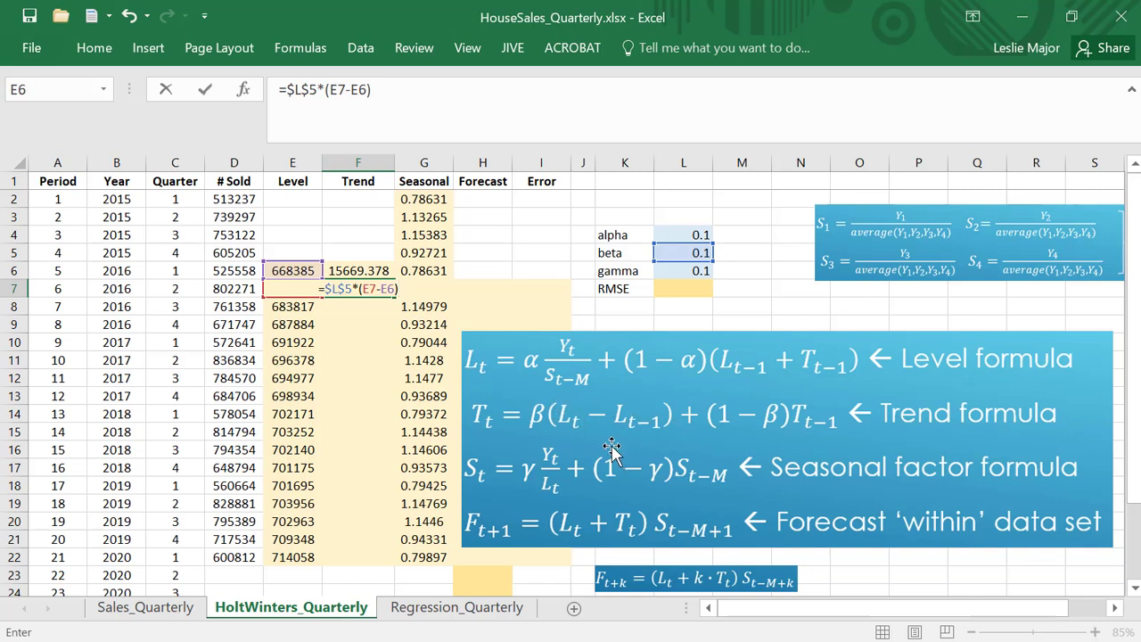
Complete F7 with +(1-$L$5)*F6, giving 15911.979, and discard a stray entry in F8
type("+(1-")
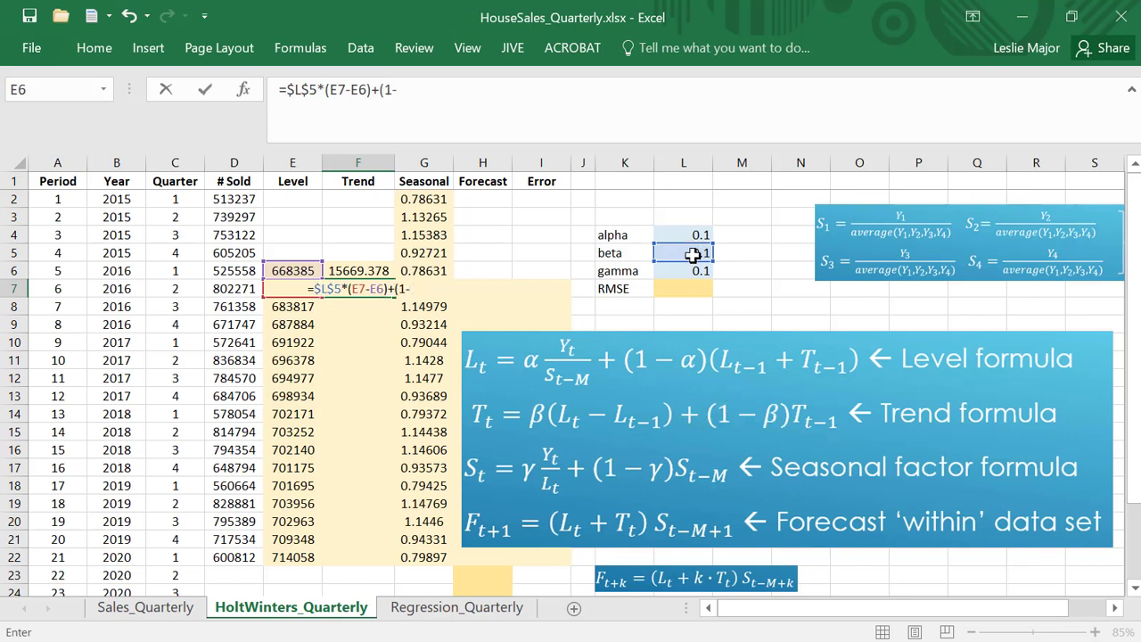
left_click(691, 256)
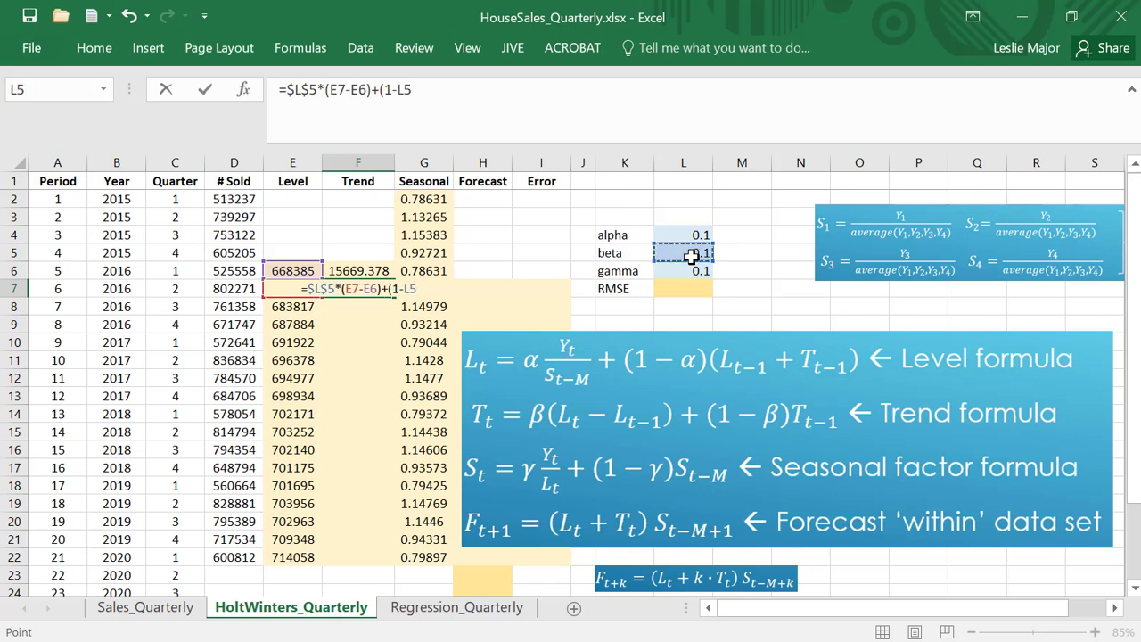
key("F4")
type(")*")
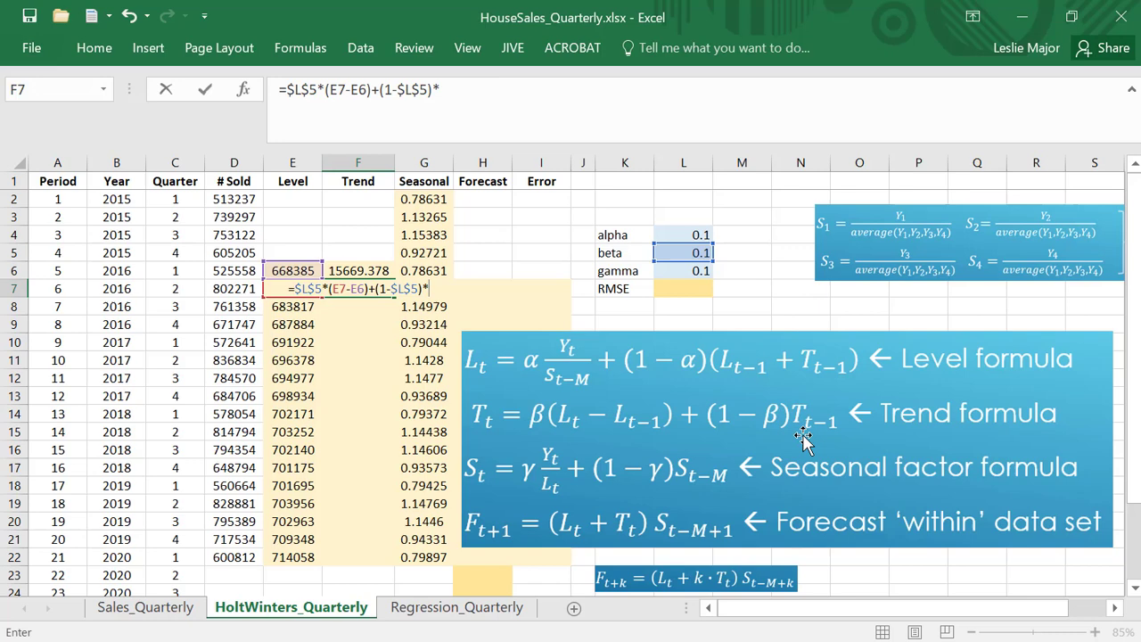
left_click(364, 265)
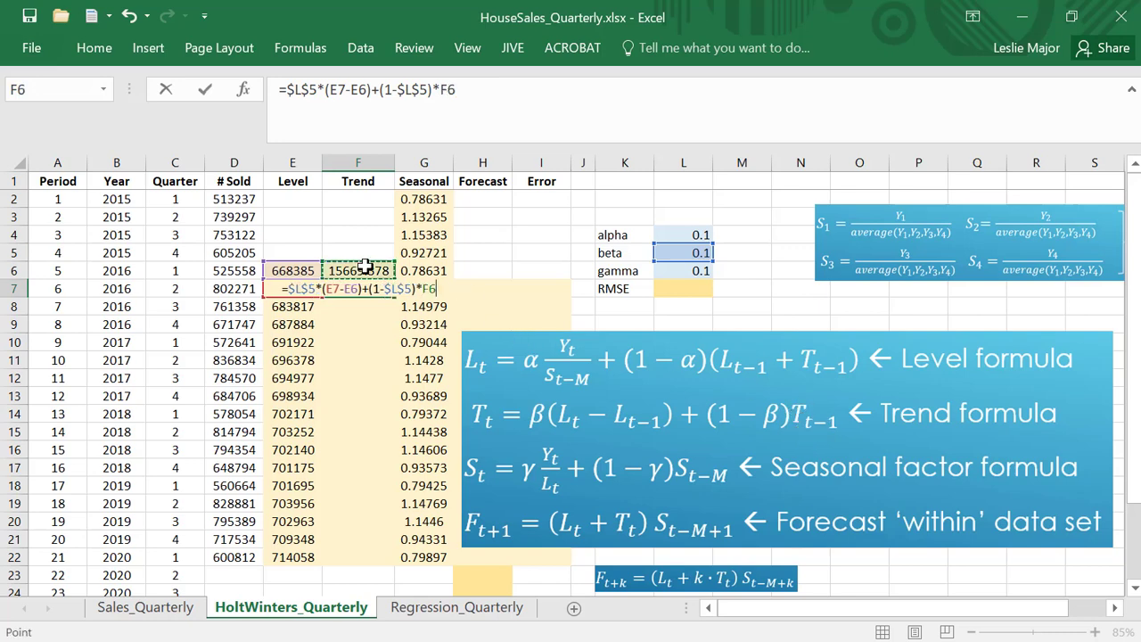
key("Return")
type("1")
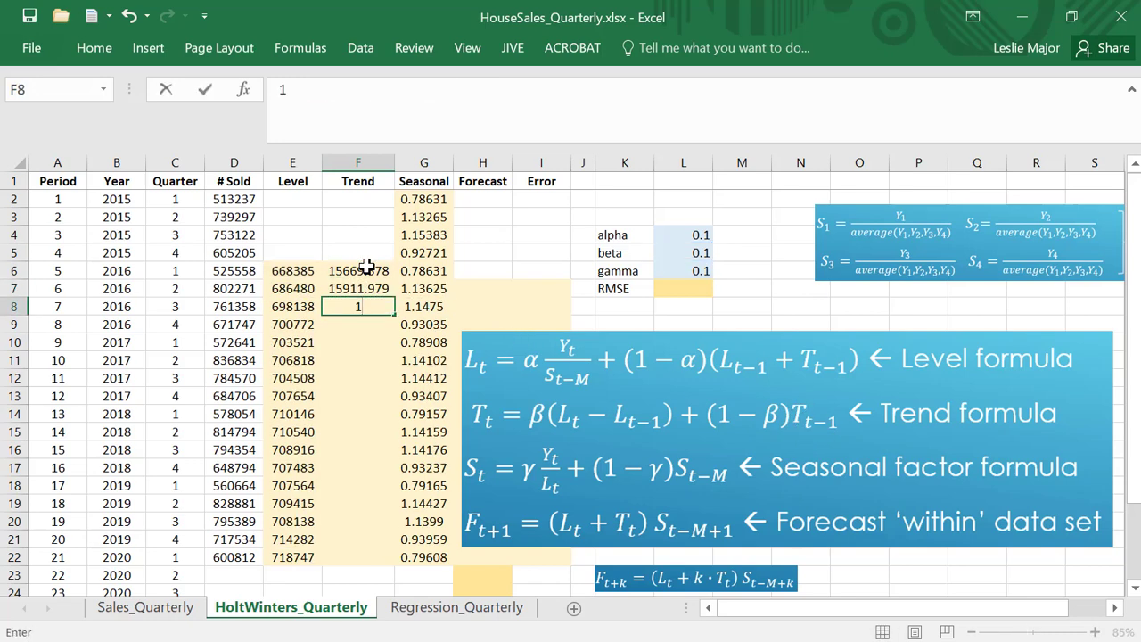
key("Up")
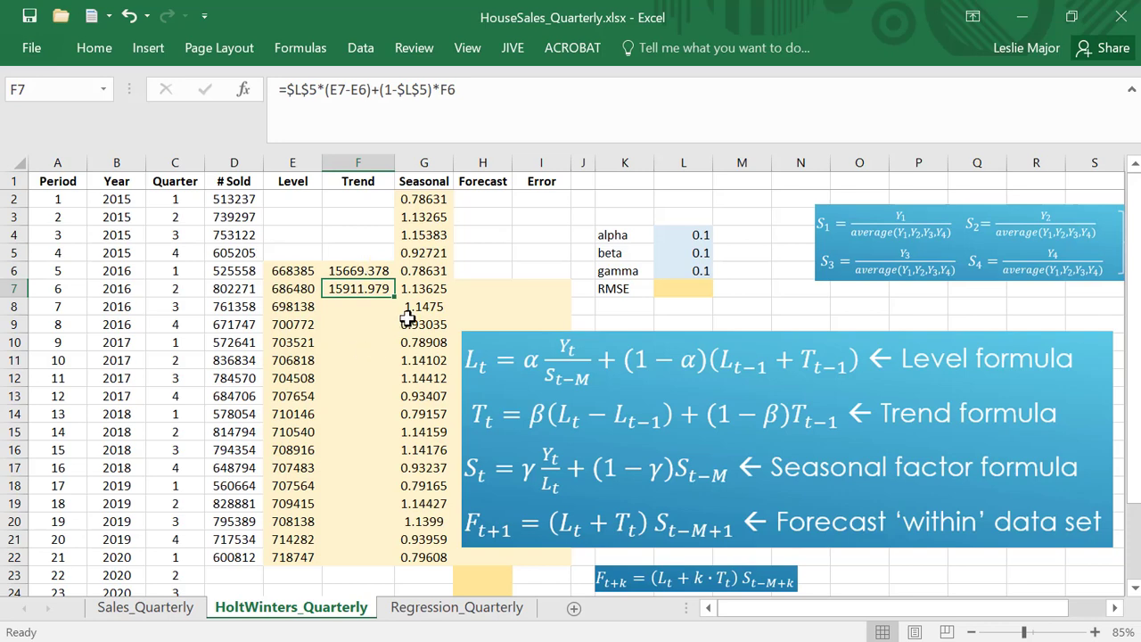
Fill the trend formula down column F and blank out the extra values in F23:F25
left_click_drag(397, 303, 388, 593)
left_click(359, 396)
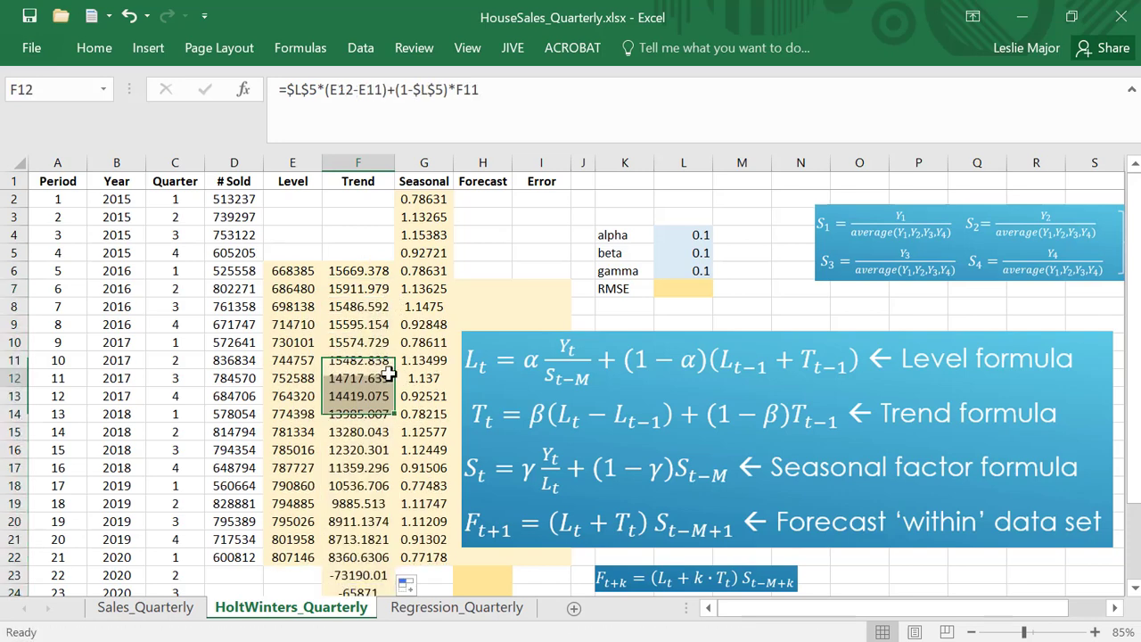
scroll(375, 464, "down", 2)
left_click_drag(296, 467, 296, 501)
key("ctrl+c")
left_click(358, 468)
key("ctrl+v")
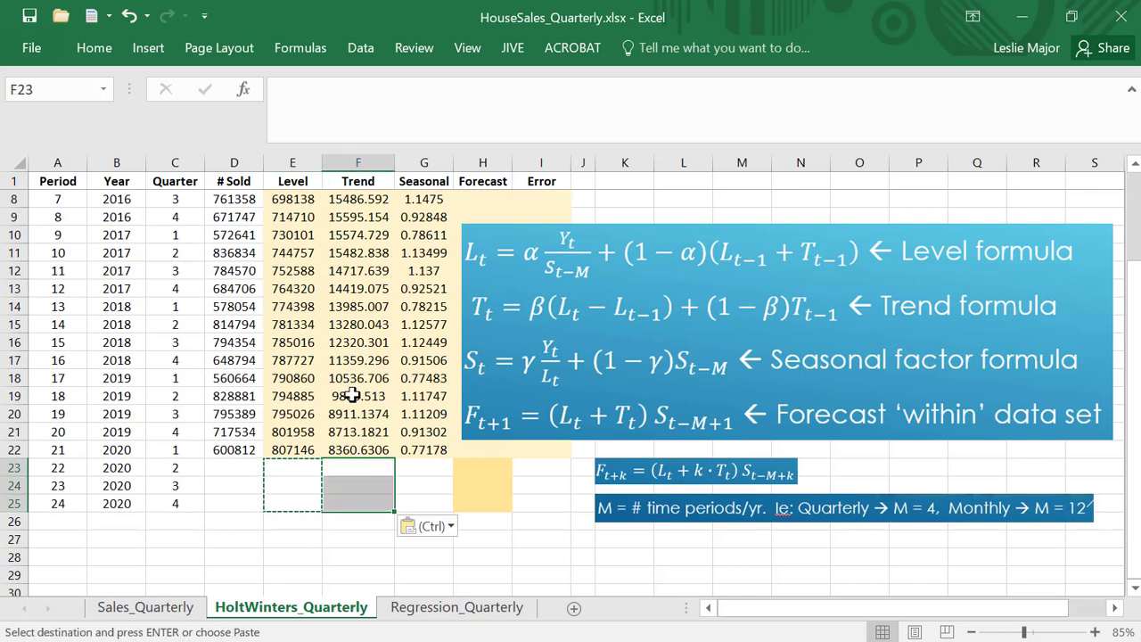
Move the formula picture further right and up
left_click(358, 396)
scroll(359, 392, "up", 2)
left_click_drag(504, 372, 587, 311)
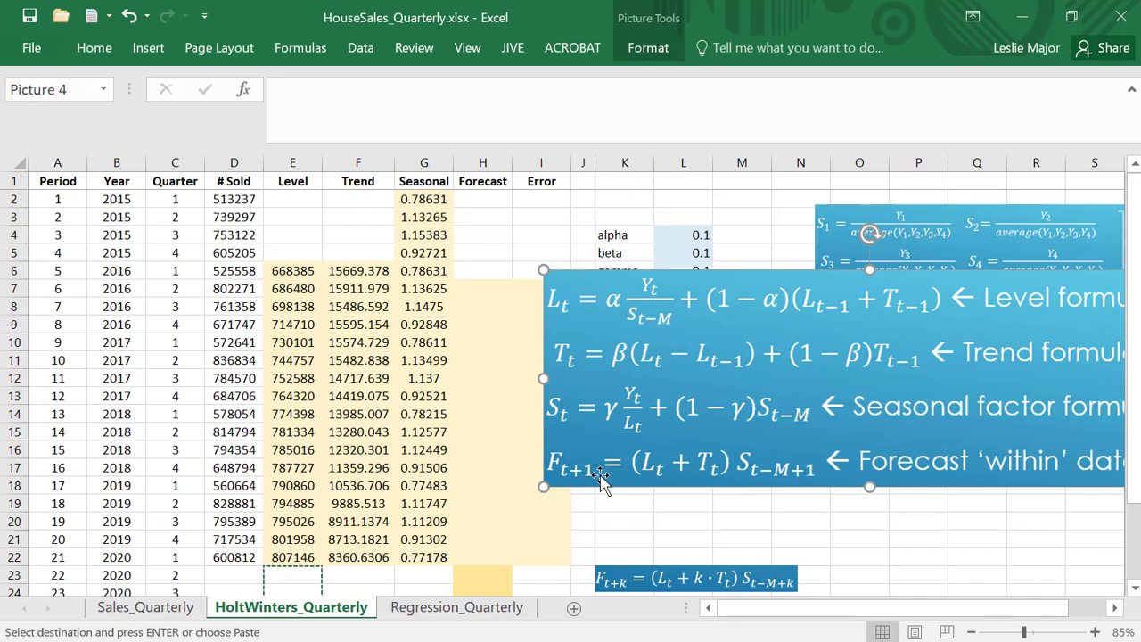
Enter the first forecast =(E6+F6)*G3 in H7, giving 774793
left_click_drag(624, 400, 654, 387)
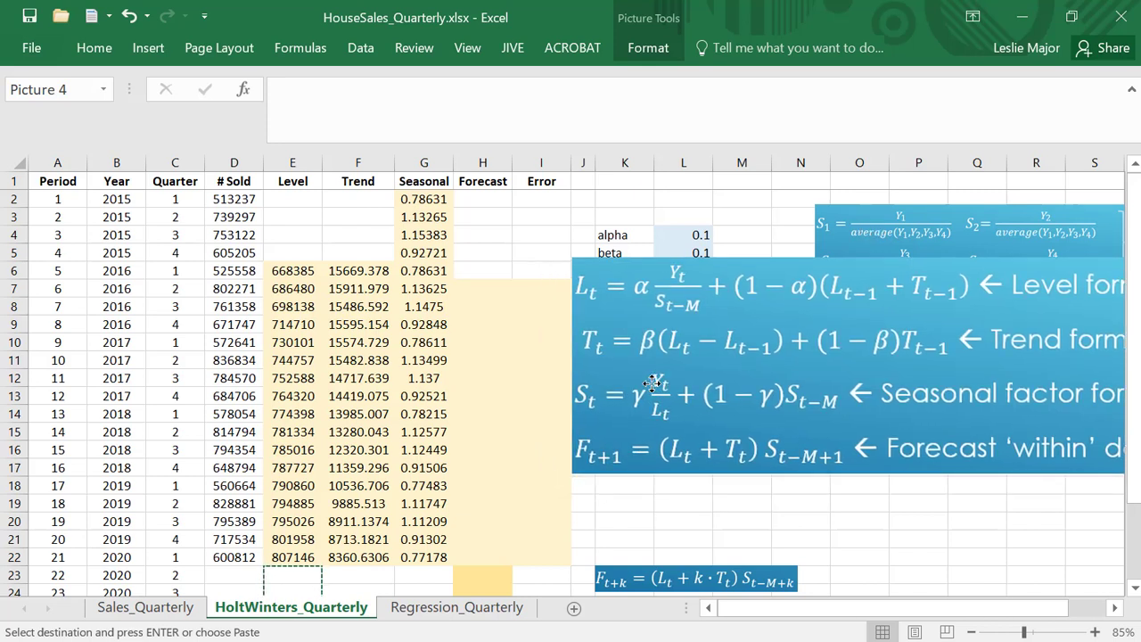
left_click(488, 294)
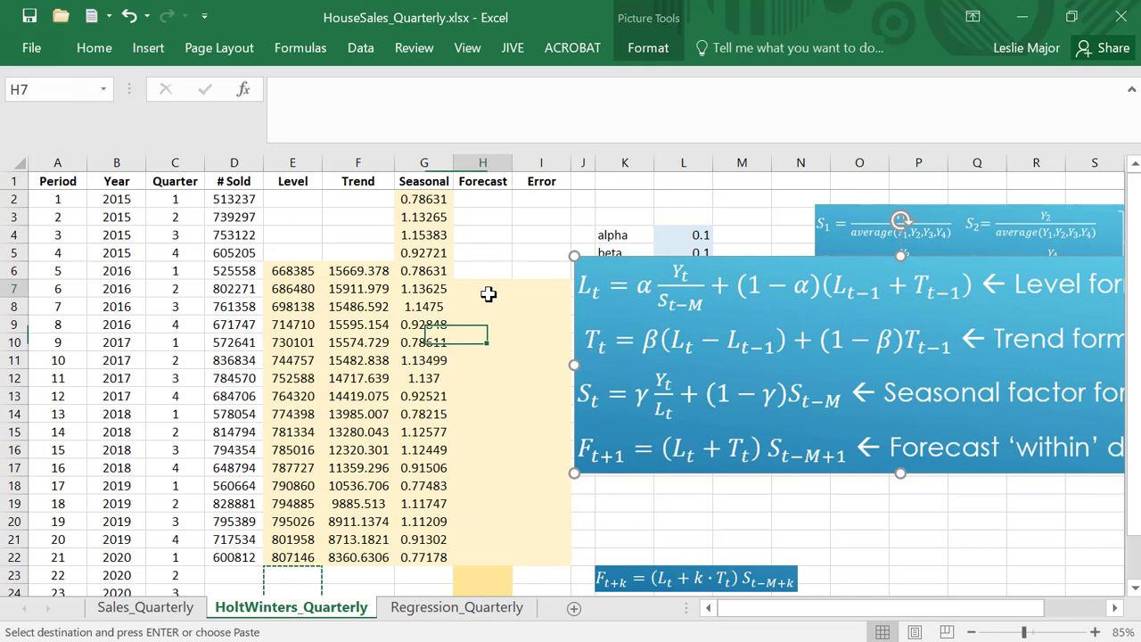
key("Escape")
type("=(")
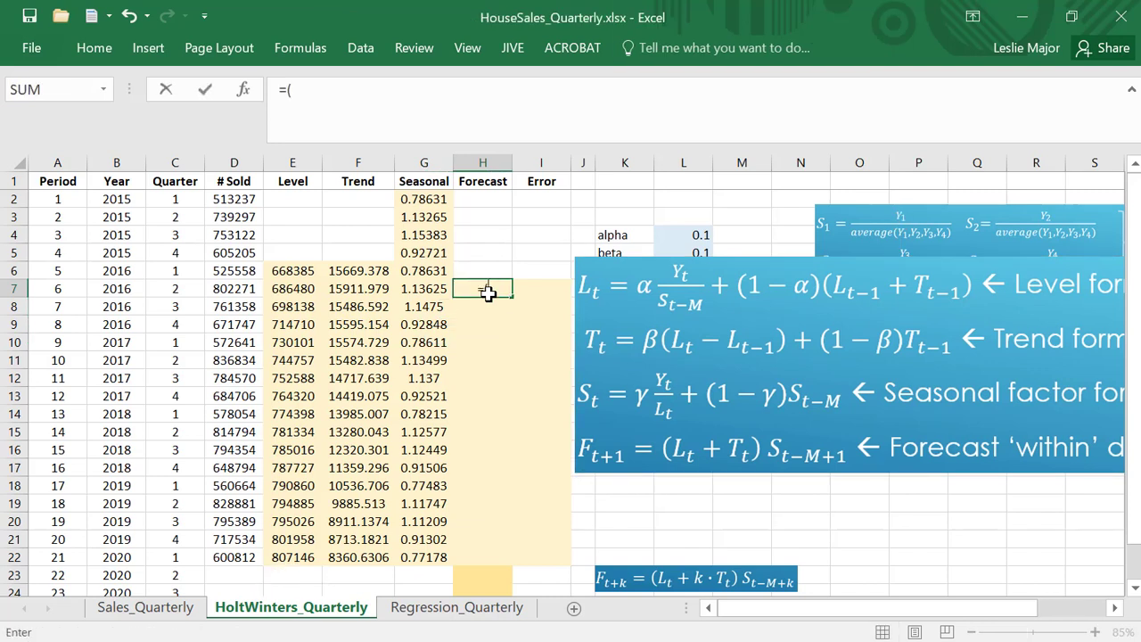
left_click(302, 268)
type("+")
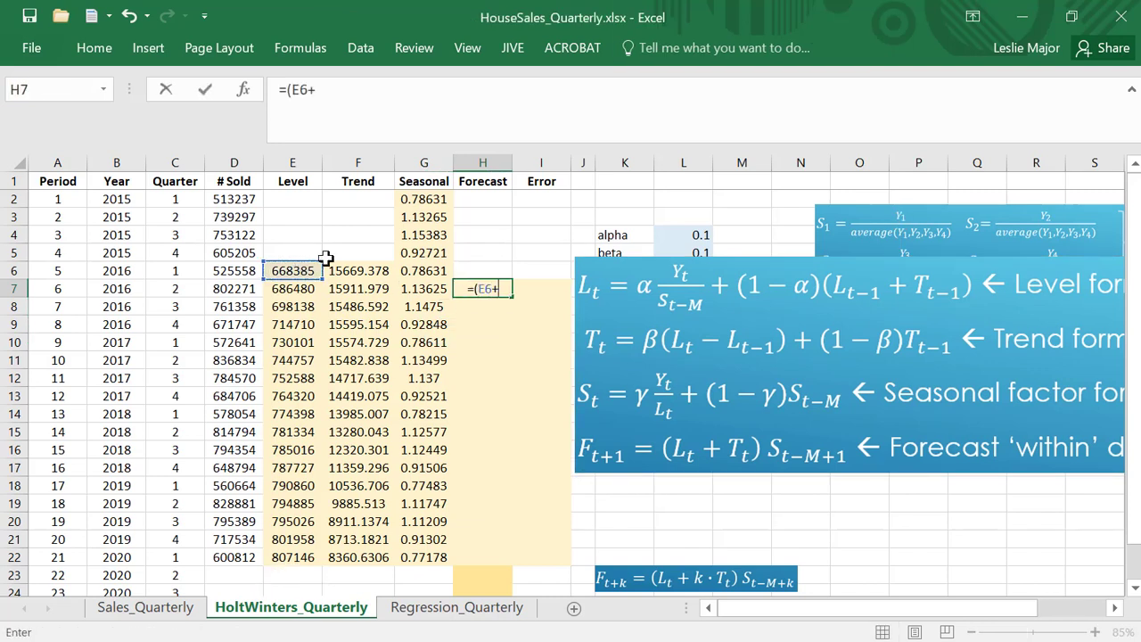
left_click(373, 269)
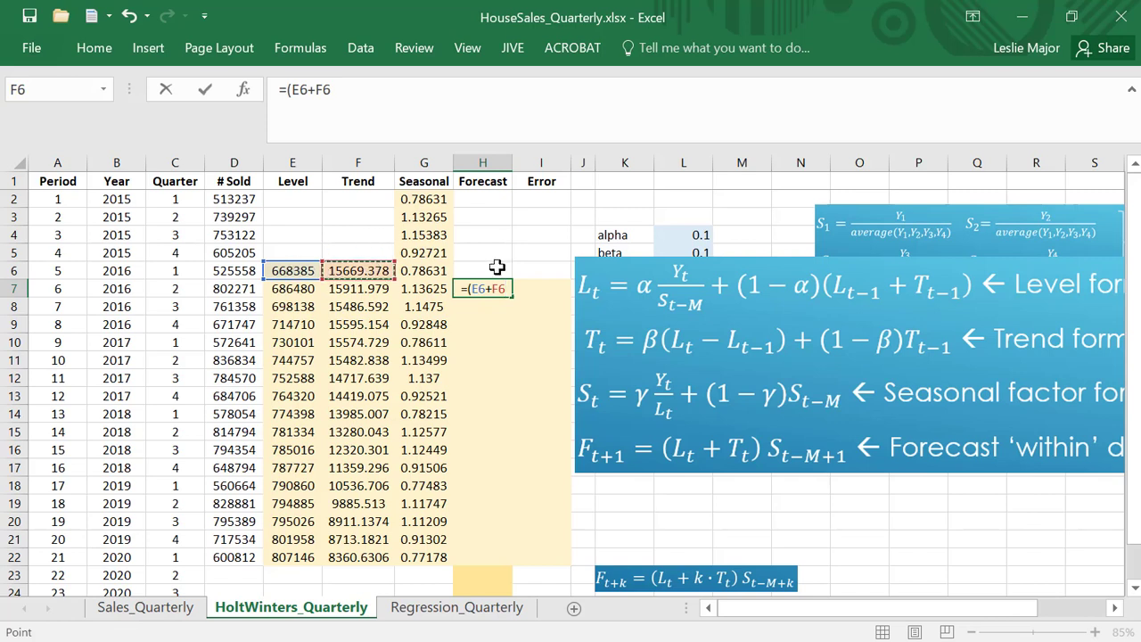
type(")*")
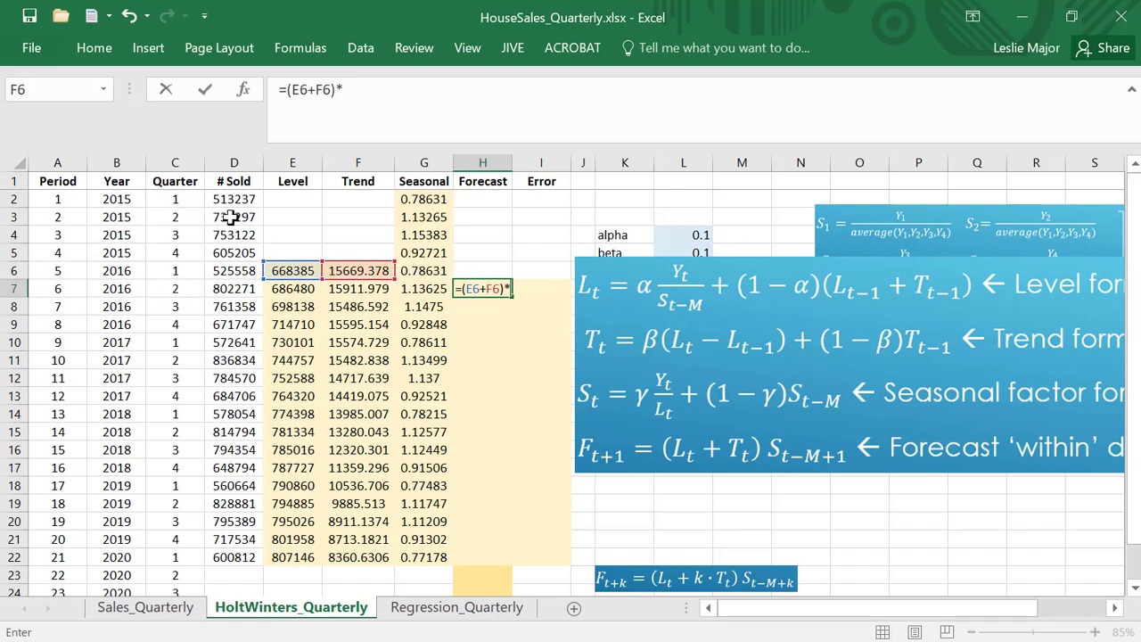
left_click(417, 221)
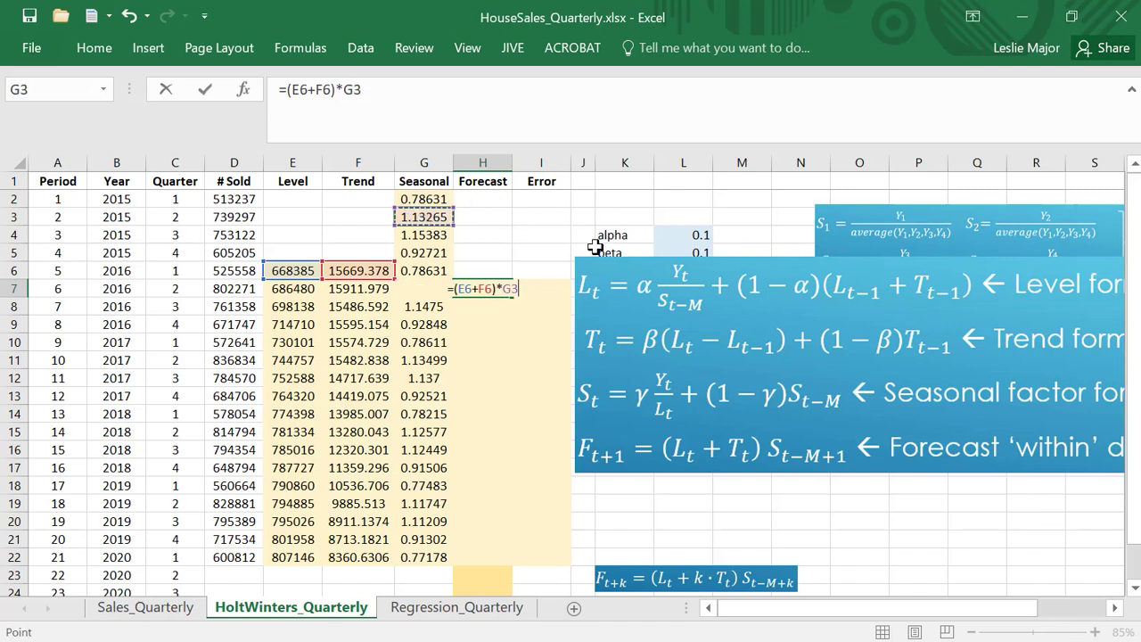
key("Return")
key("Up")
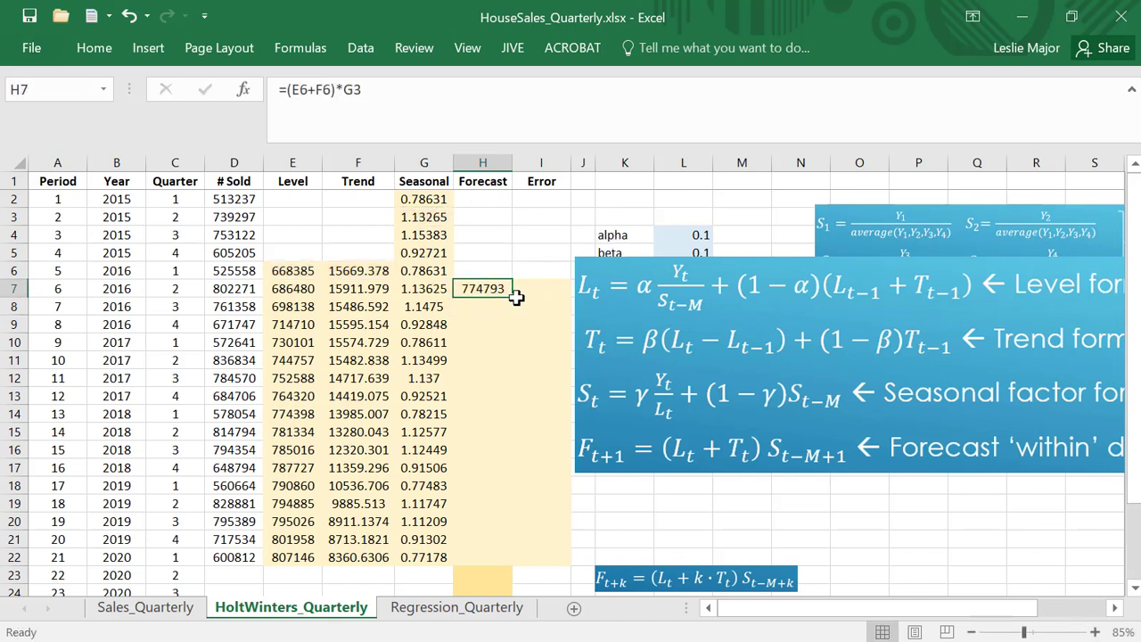
Fill the H7 forecast formula down to H23, ending at 911306
left_click_drag(513, 298, 526, 581)
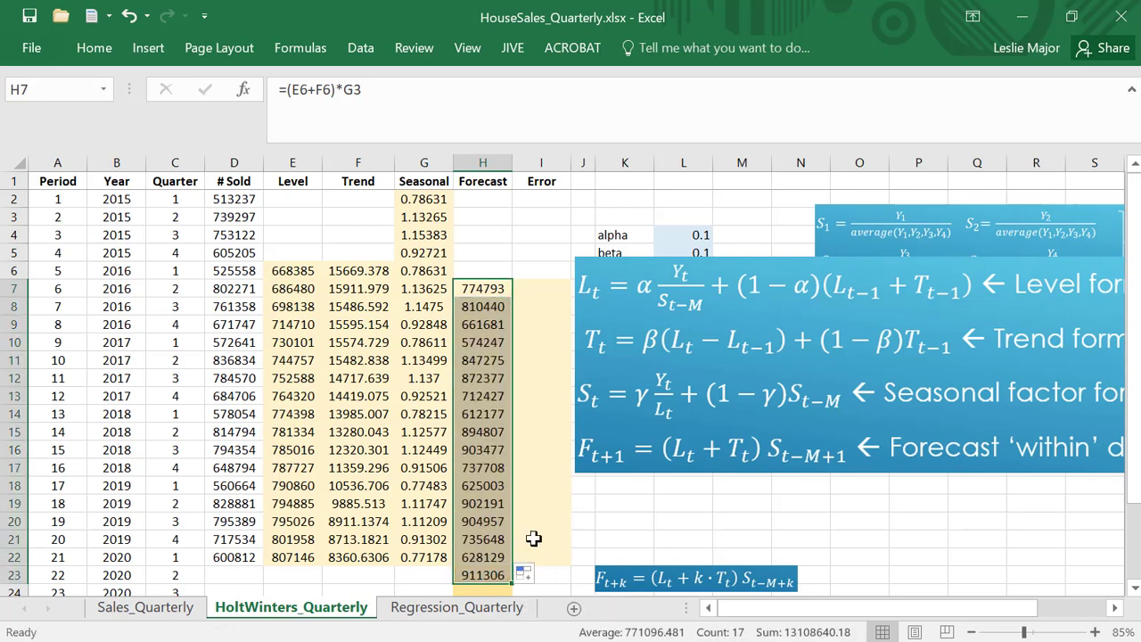
left_click(533, 539)
scroll(535, 526, "down", 3)
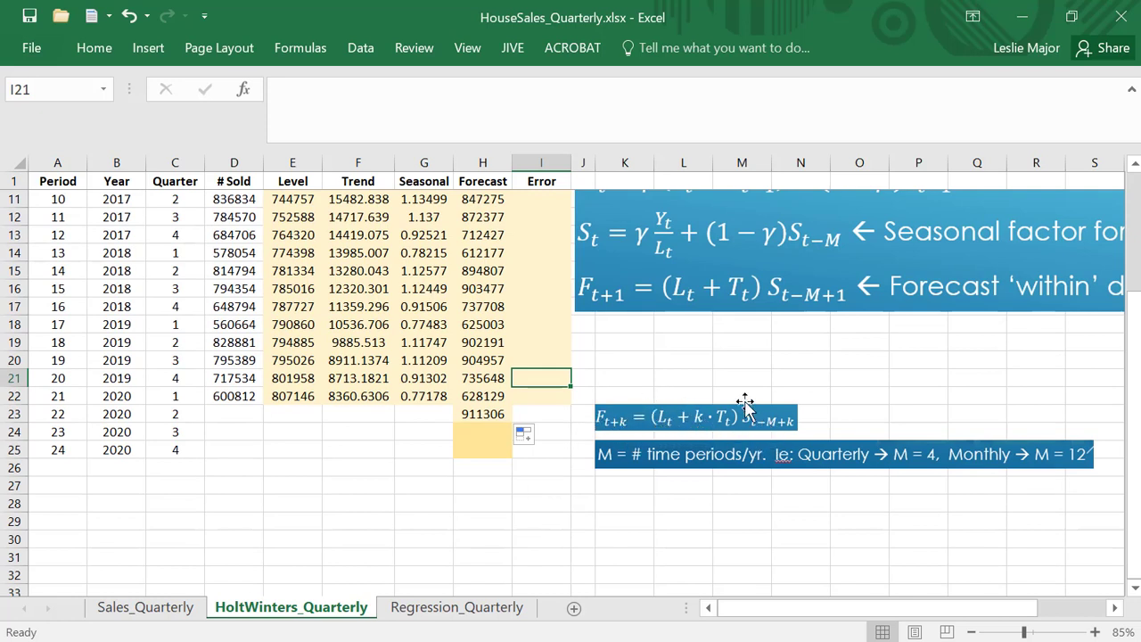
Enter the two-step-ahead forecast =($E$22+2*$F$22)*G20 in H24, giving 916212
left_click(480, 428)
type("=(")
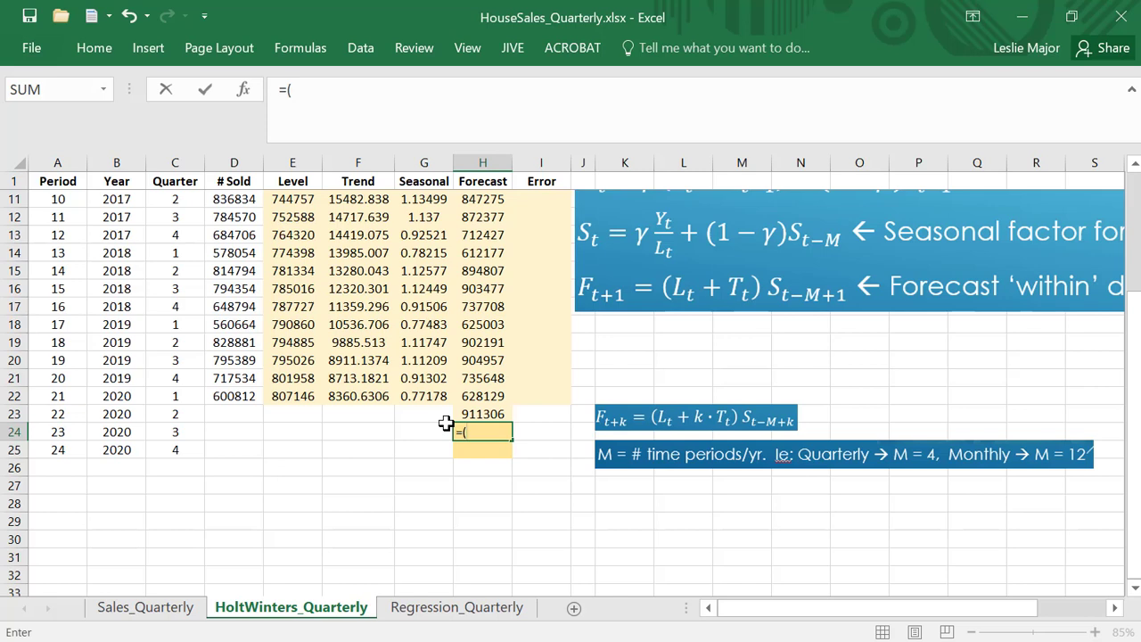
left_click(291, 395)
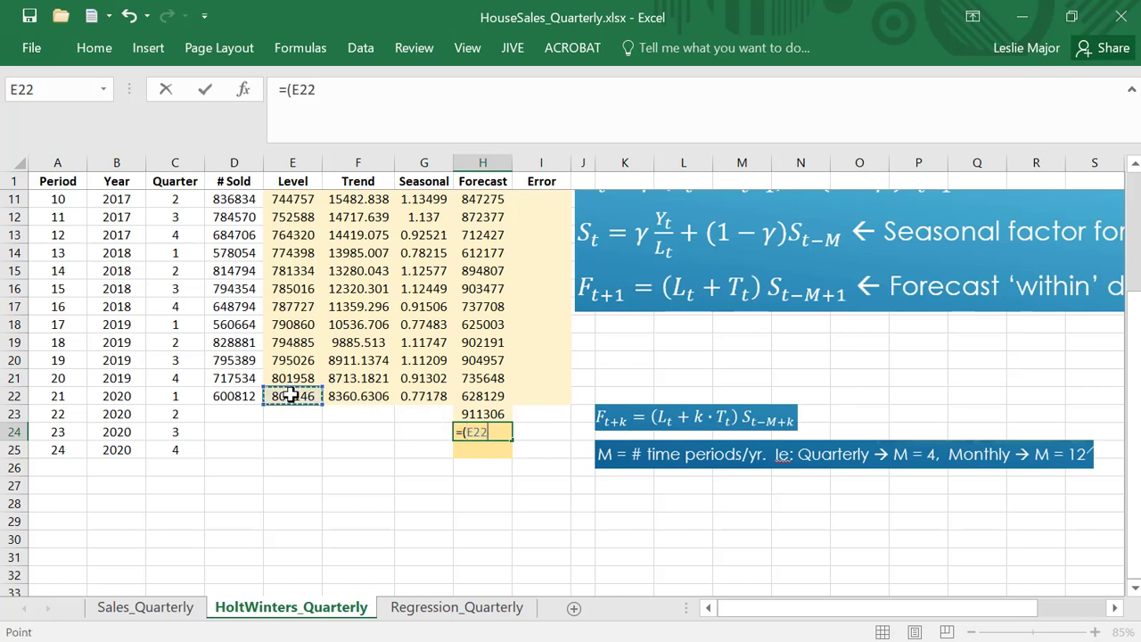
type("+2-")
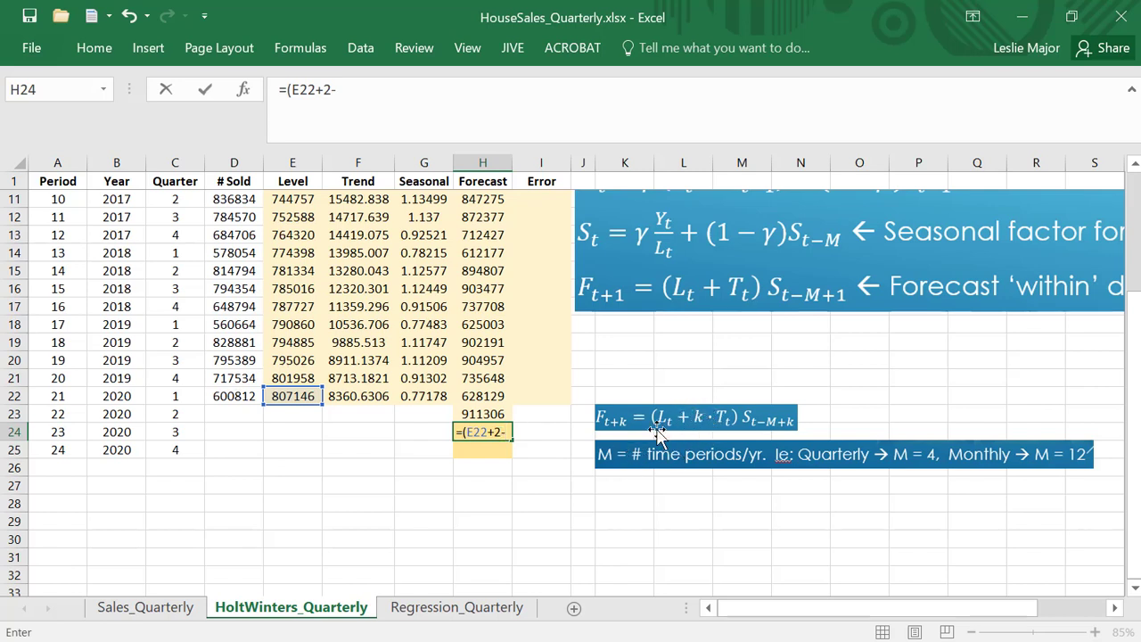
key("BackSpace")
type("*")
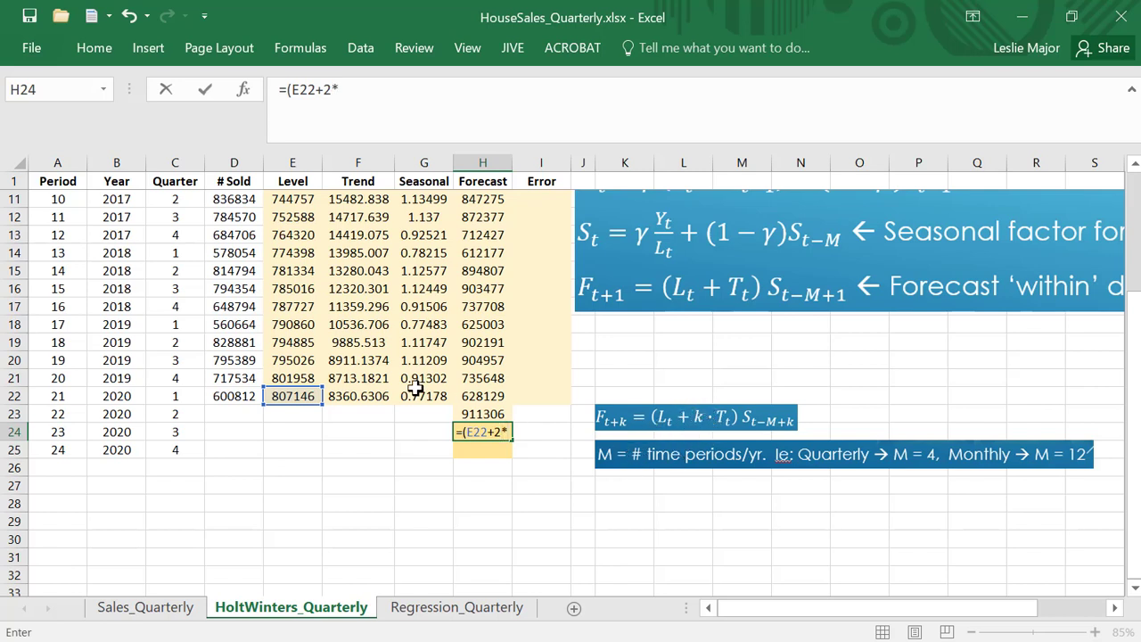
left_click(367, 396)
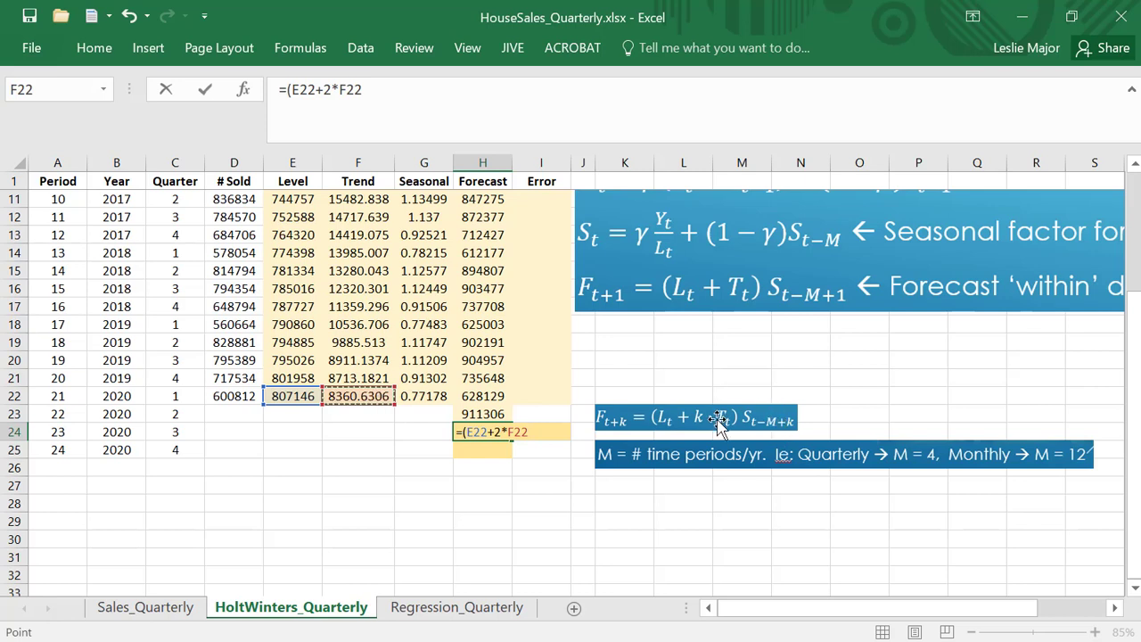
type(")*")
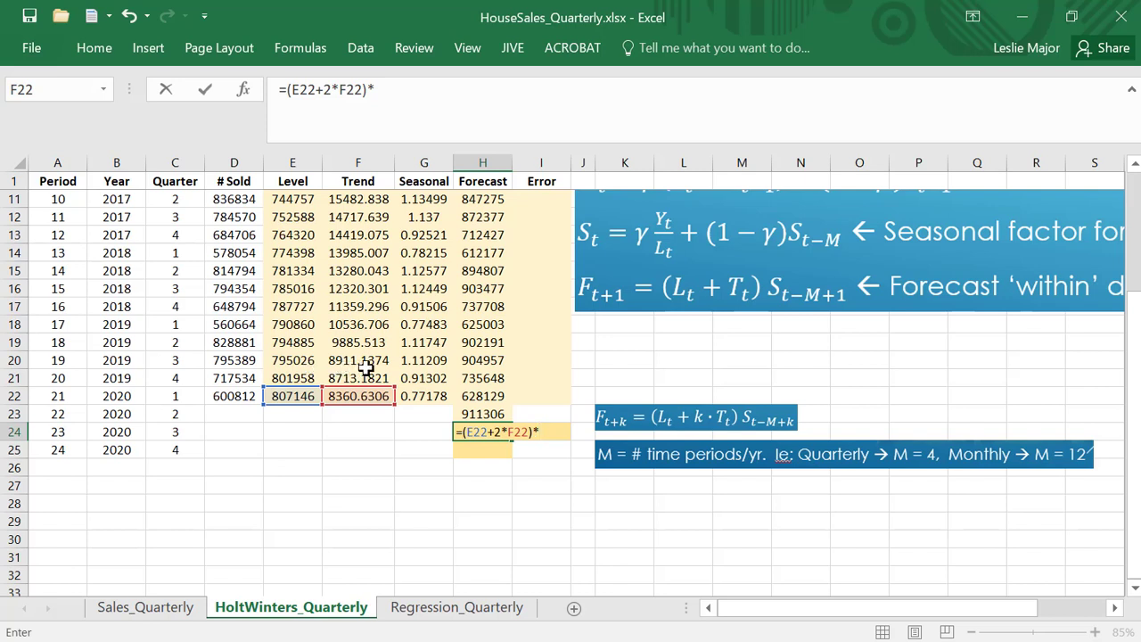
left_click(422, 361)
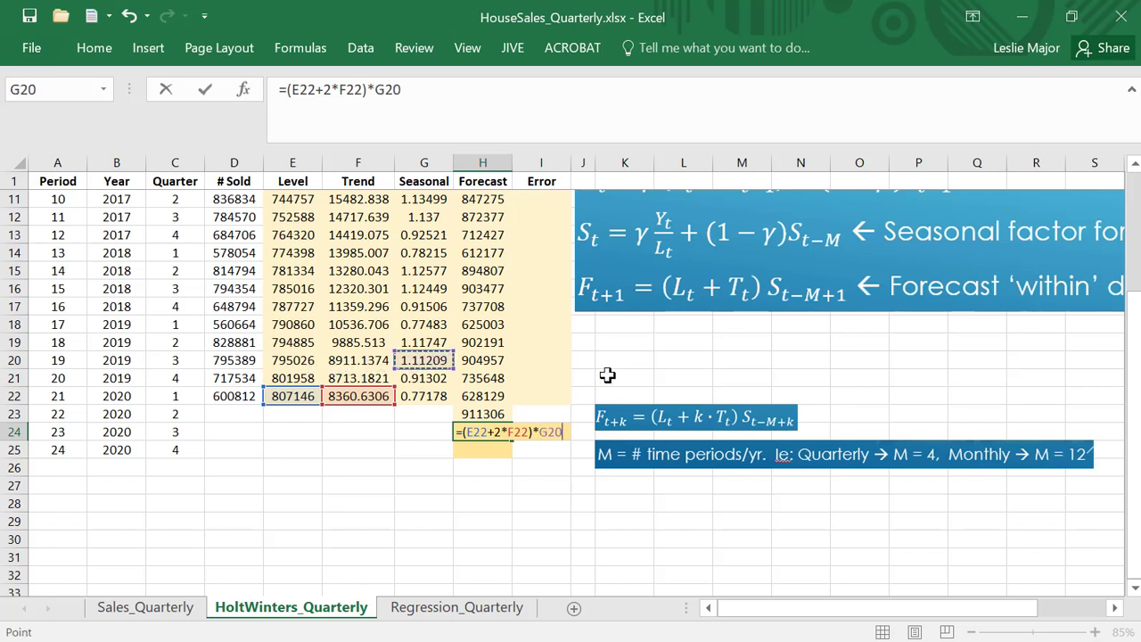
left_click(478, 438)
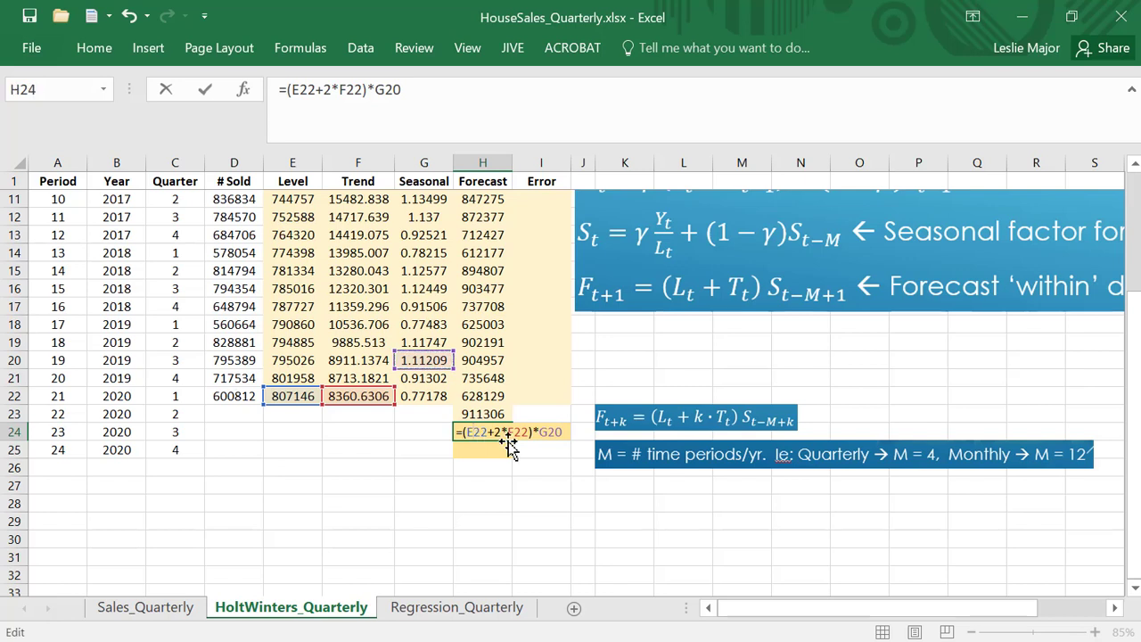
key("F4")
left_click(526, 433)
key("F4")
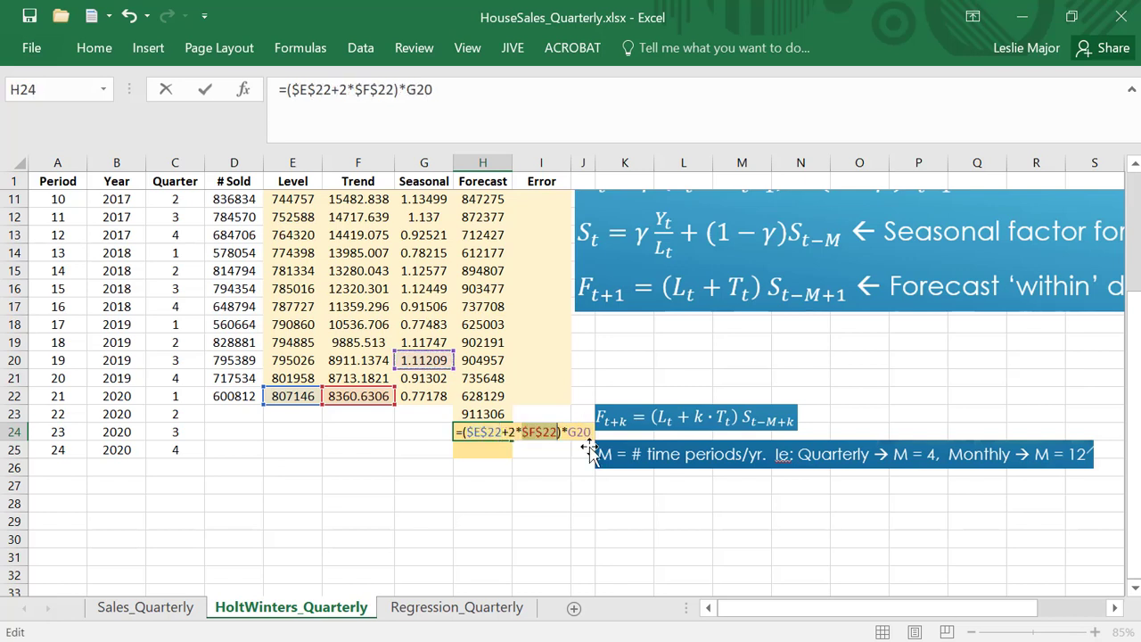
key("Return")
key("Up")
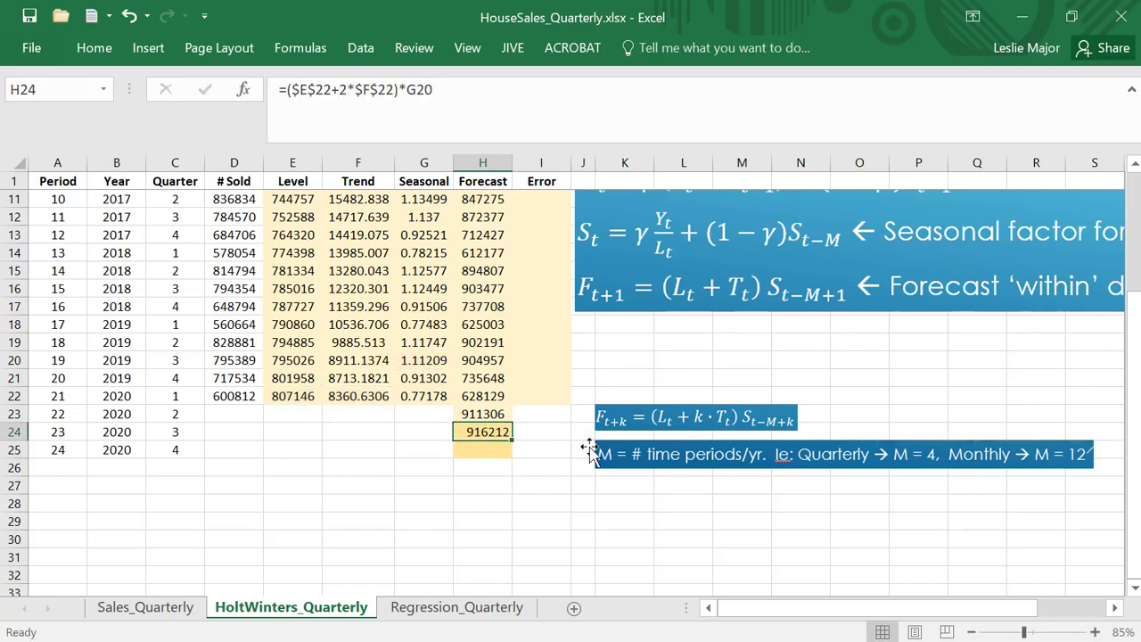
Copy the forecast to H25 and change the multiplier to 3, giving 759843
left_click_drag(512, 442, 513, 456)
double_click(488, 449)
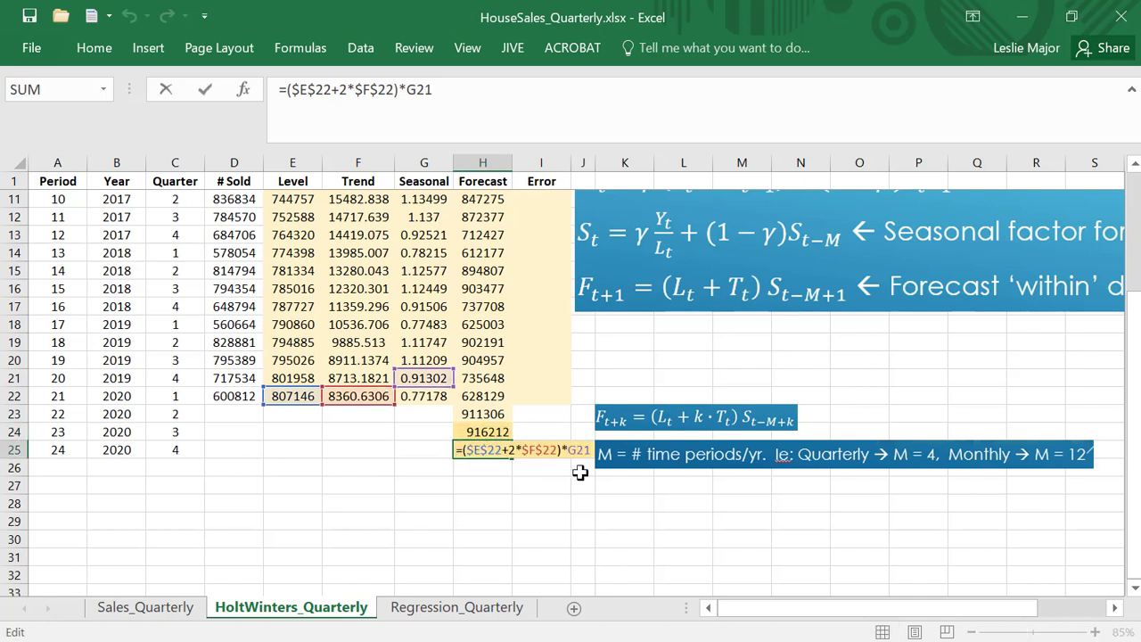
type("3")
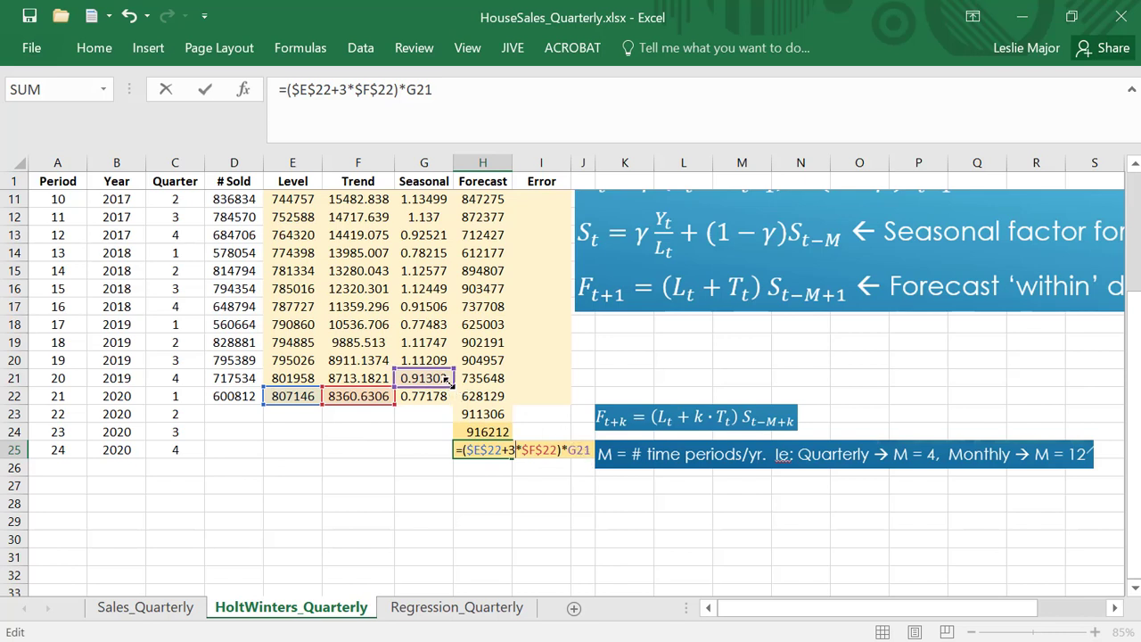
key("Return")
left_click(482, 449)
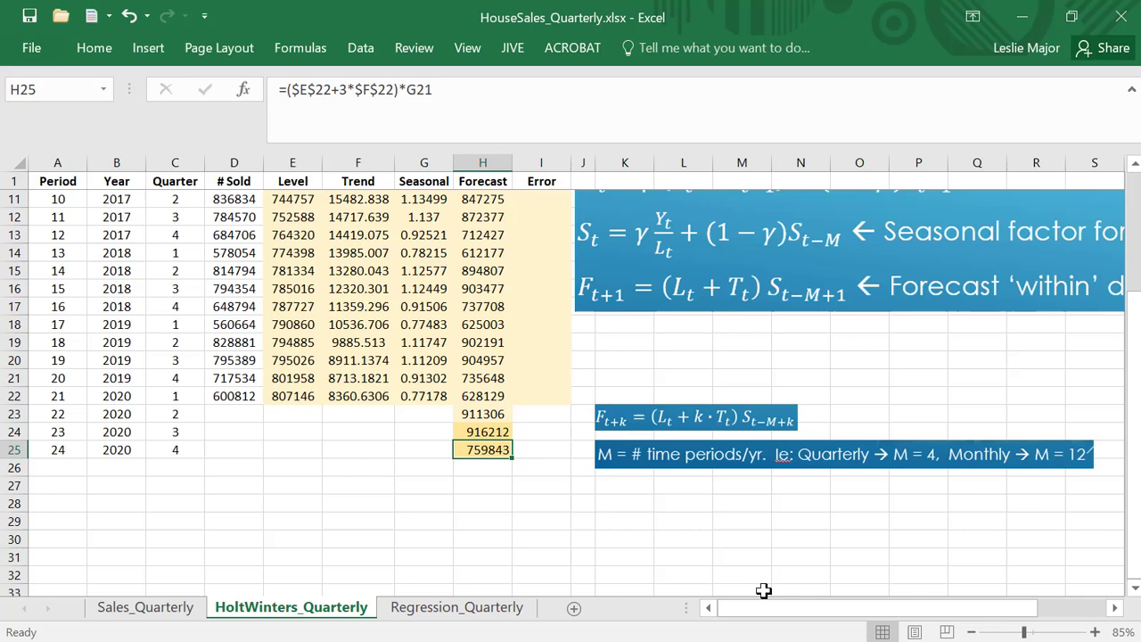
Enter the error formula =D7-H7 in I7
scroll(569, 476, "up", 3)
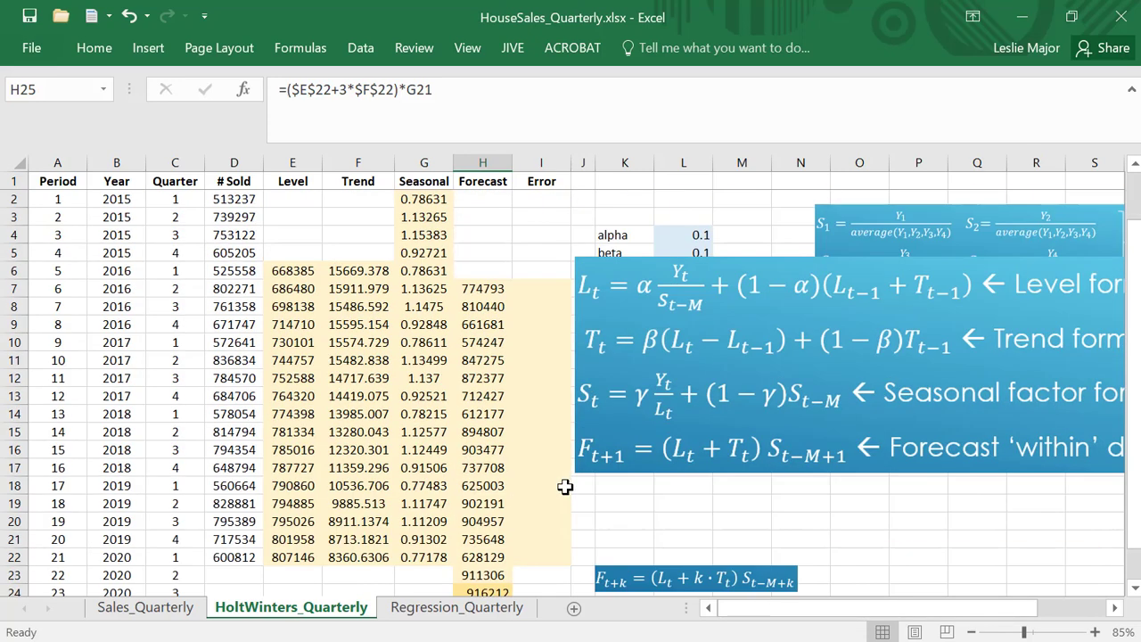
left_click(533, 291)
type("=")
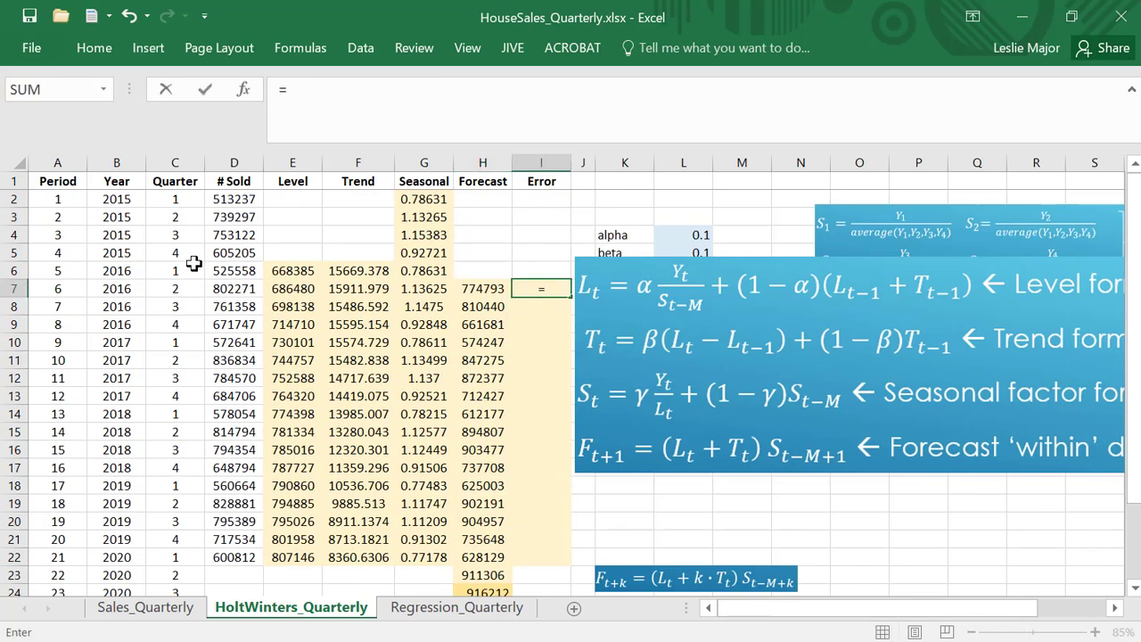
left_click(228, 292)
type("-")
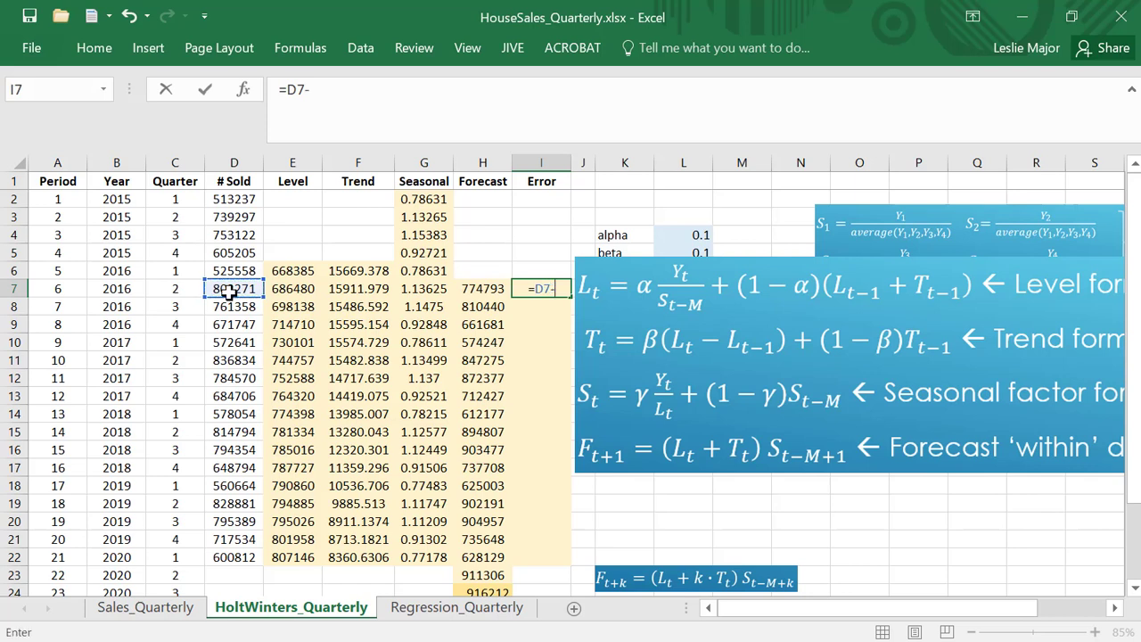
left_click(500, 288)
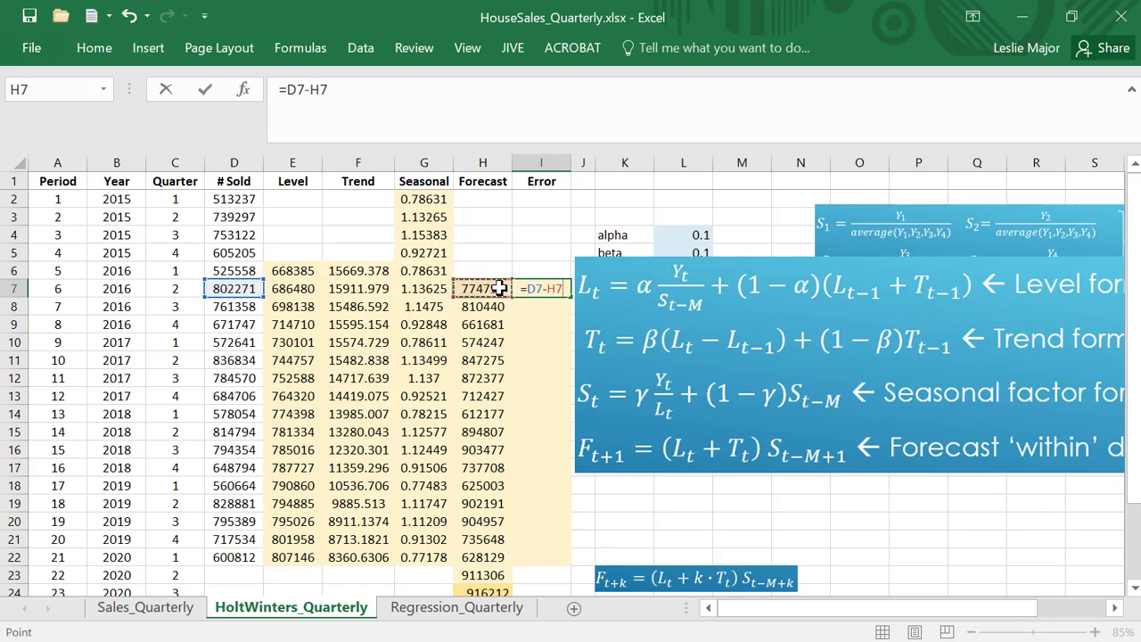
key("ctrl+Return")
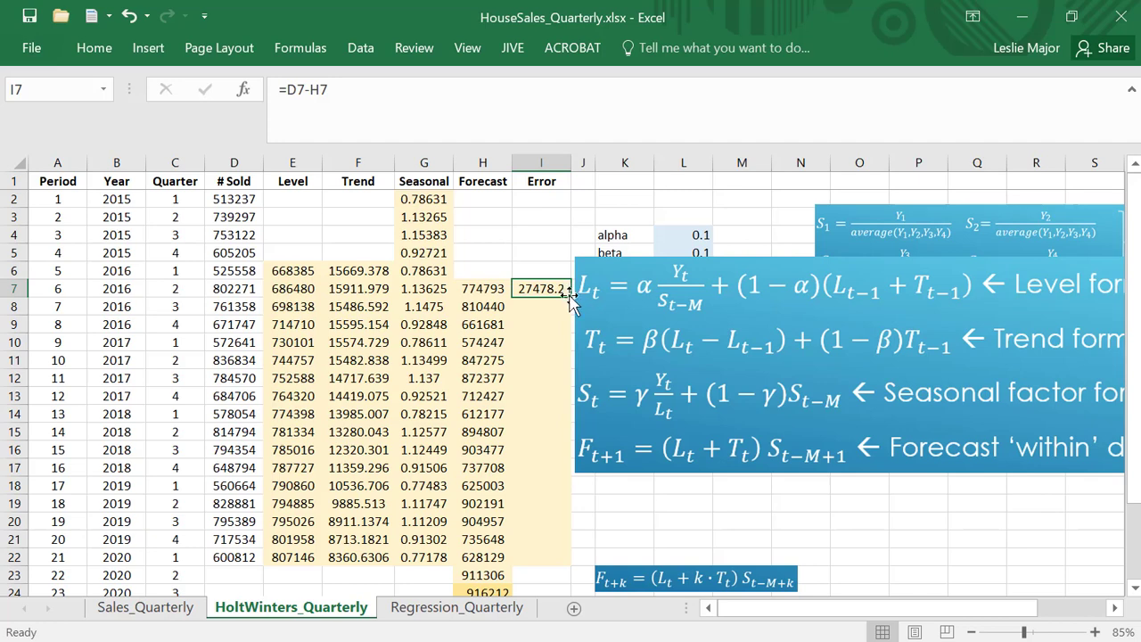
Move the large formula picture down and right, out of the way
left_click(572, 299)
key("Escape")
left_click(571, 300)
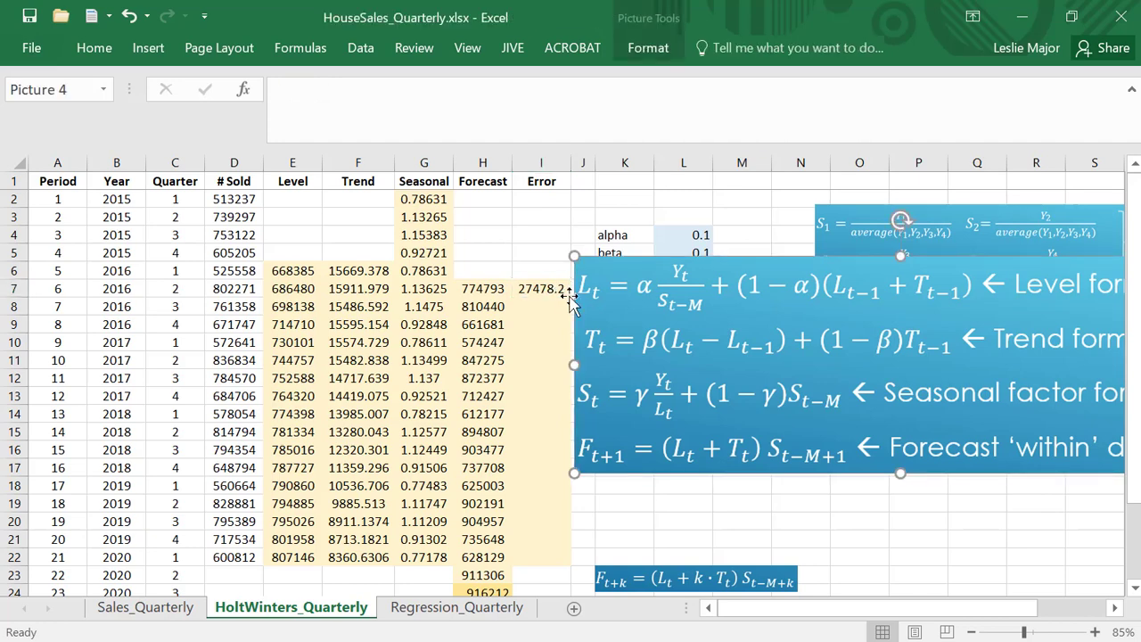
key("Escape")
left_click_drag(616, 298, 726, 424)
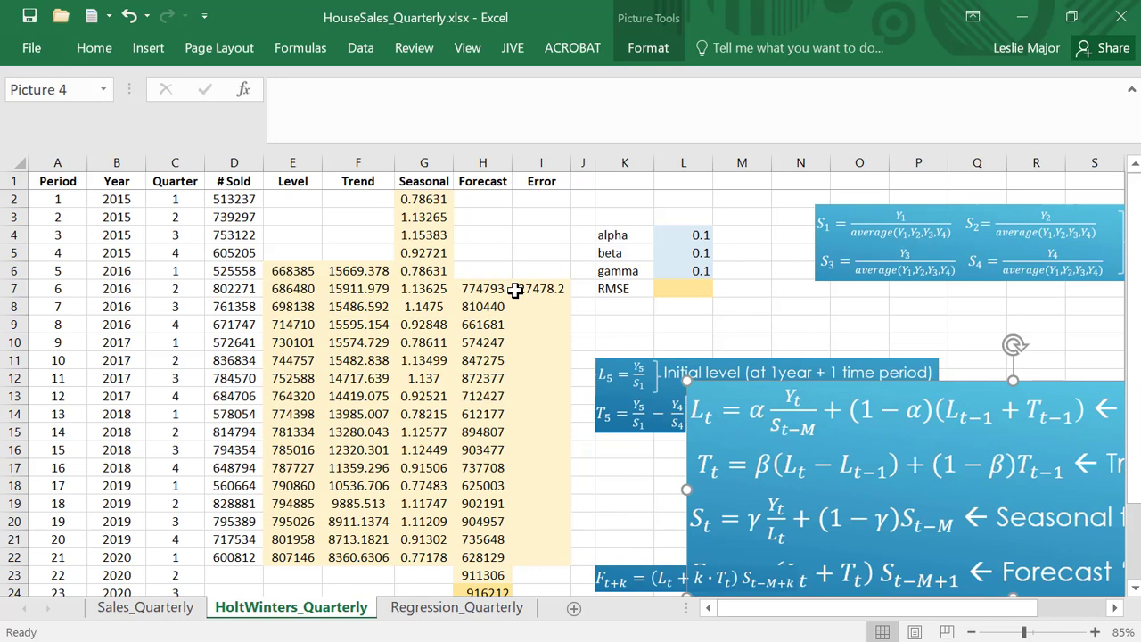
key("Escape")
Fill the error formula down column I and blank out I23:I25
left_click_drag(568, 300, 550, 522)
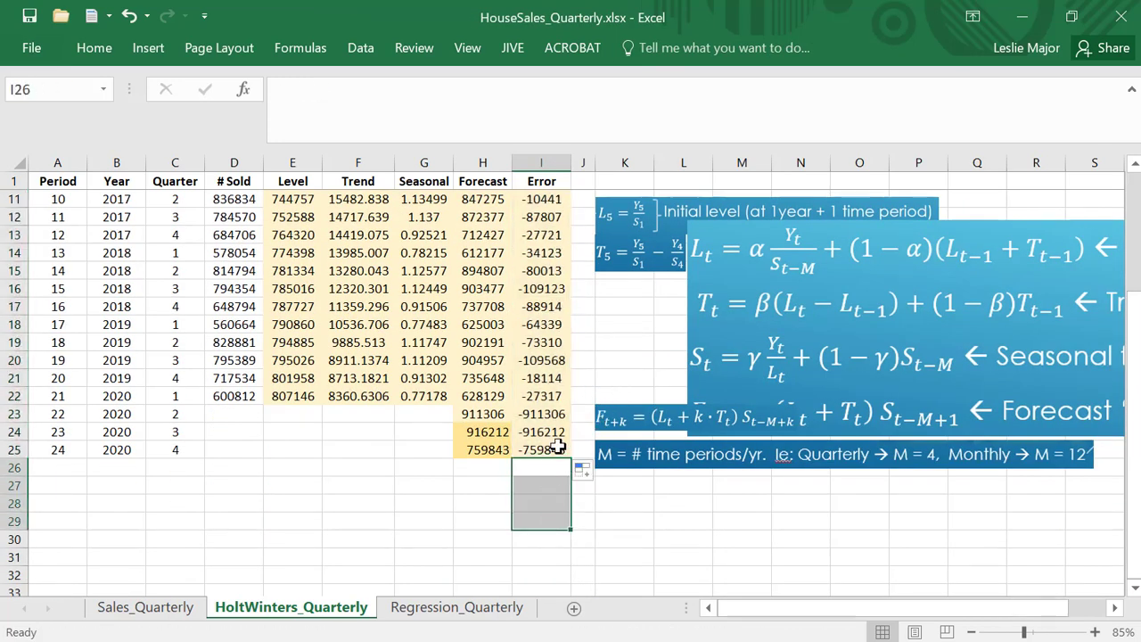
key("ctrl+c")
left_click(544, 416)
key("ctrl+v")
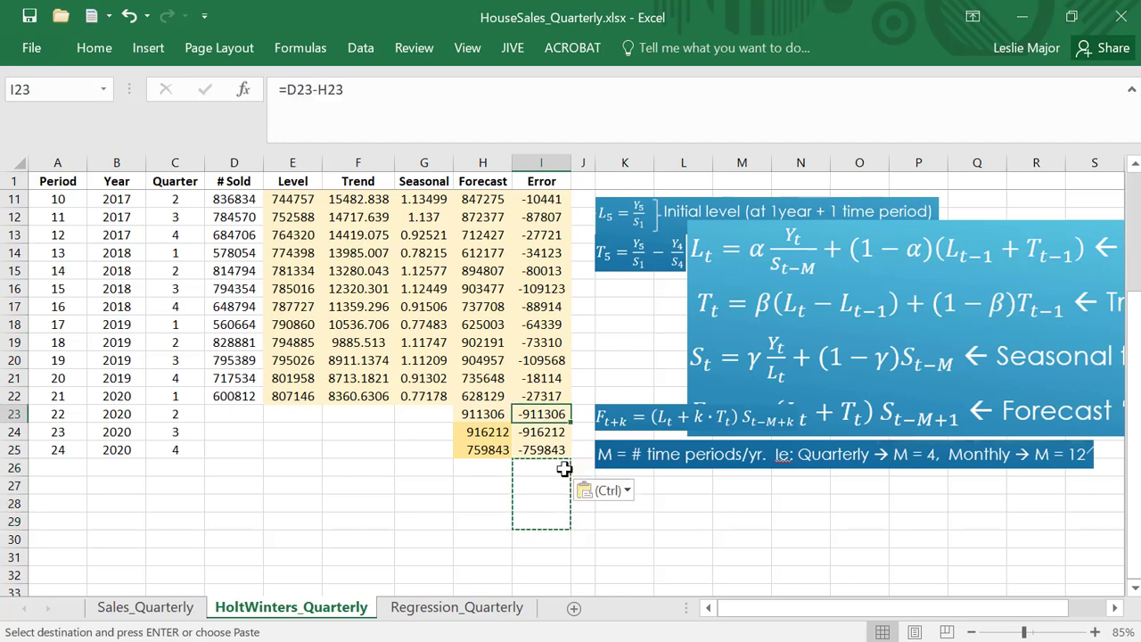
left_click(541, 557)
Shrink the formula picture and push it lower on the sheet
scroll(577, 533, "up", 1)
scroll(577, 534, "up", 2)
left_click(980, 401)
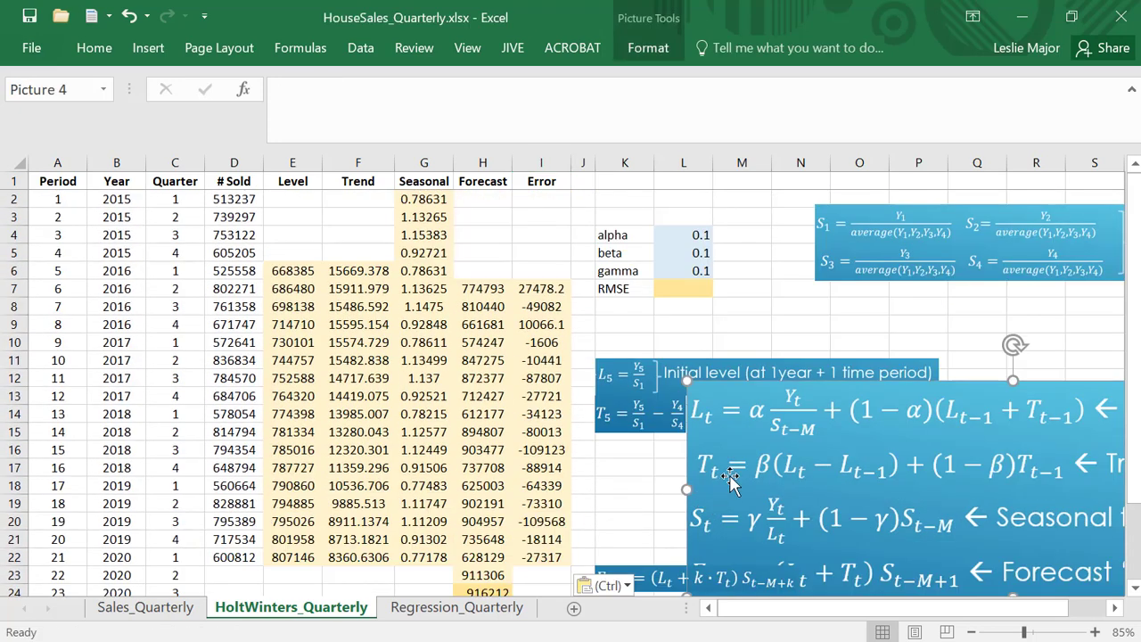
left_click_drag(686, 383, 884, 560)
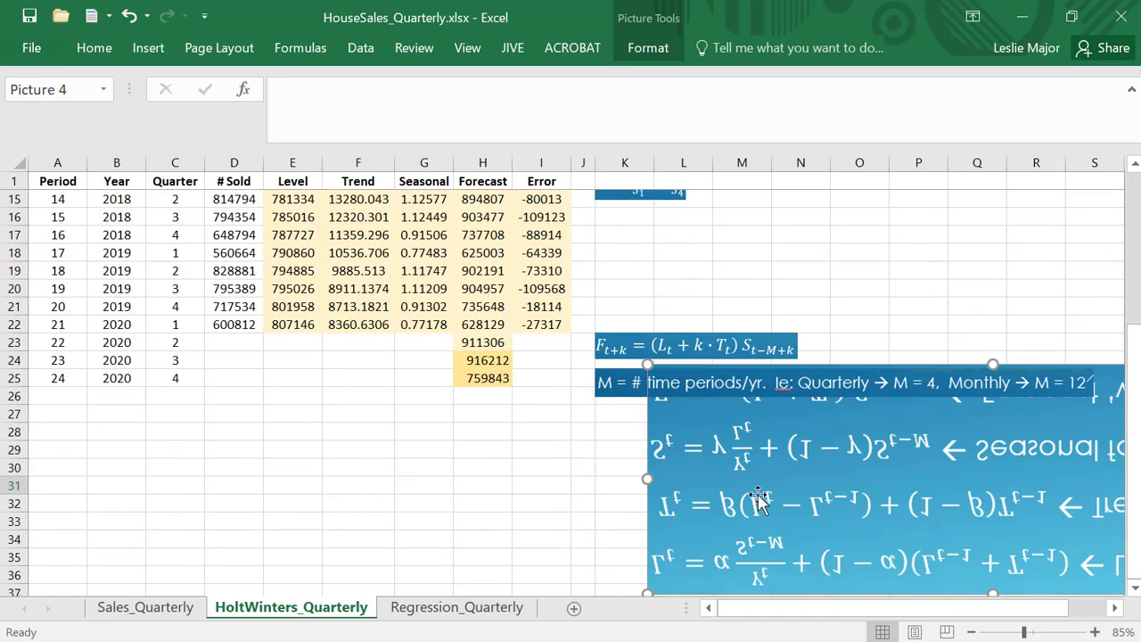
scroll(682, 450, "up", 4)
Enter =SQRT(SUMSQ(I7:I22)/COUNT(I7:I22)) in L7, giving an RMSE of 62163.3
left_click(684, 291)
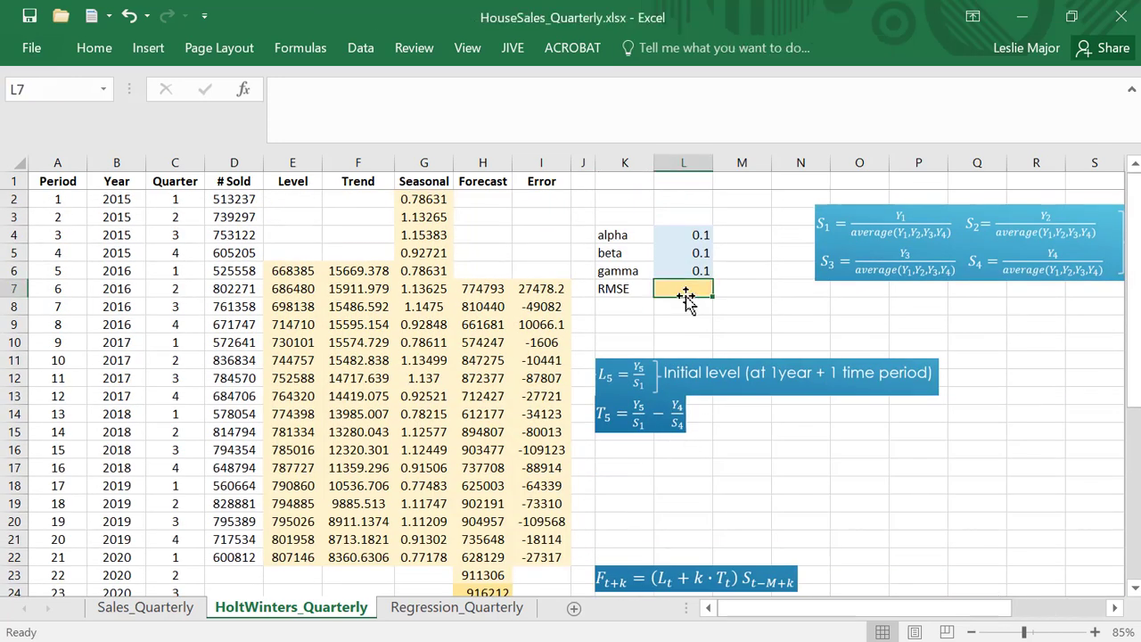
type("=ssqr")
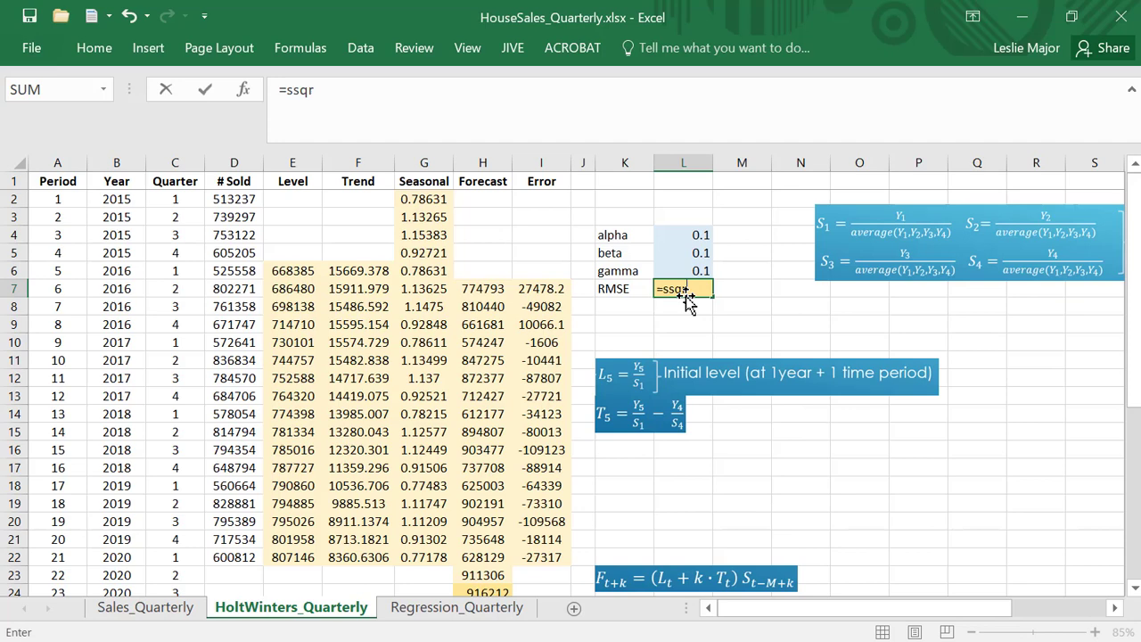
key("BackSpace")
type("qrt(Sumsq(")
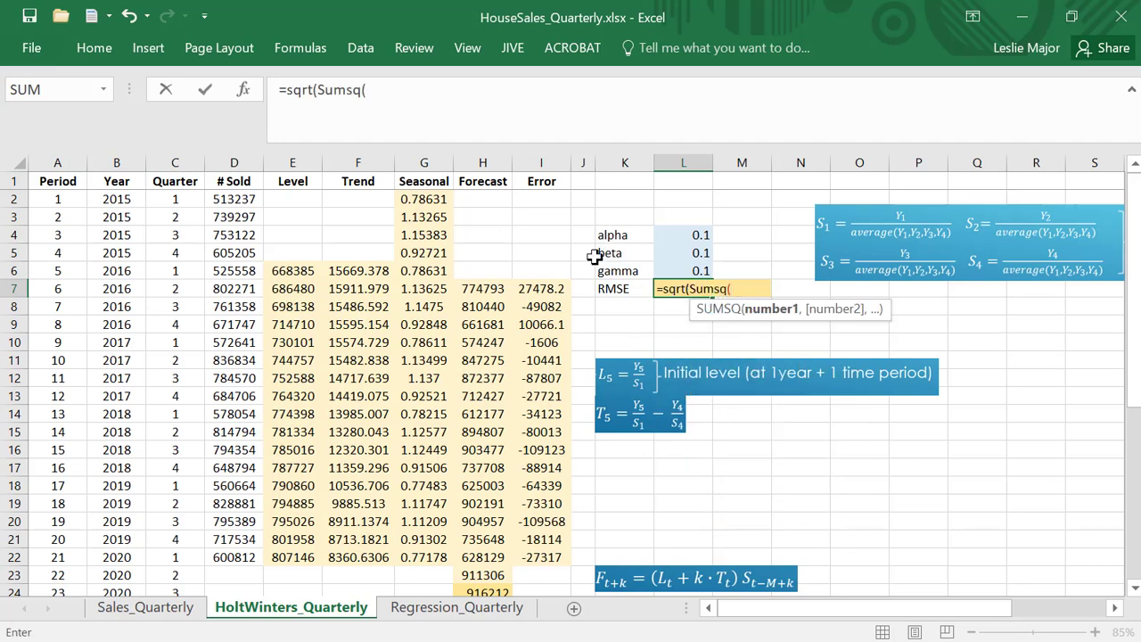
left_click_drag(534, 288, 584, 556)
type(")/")
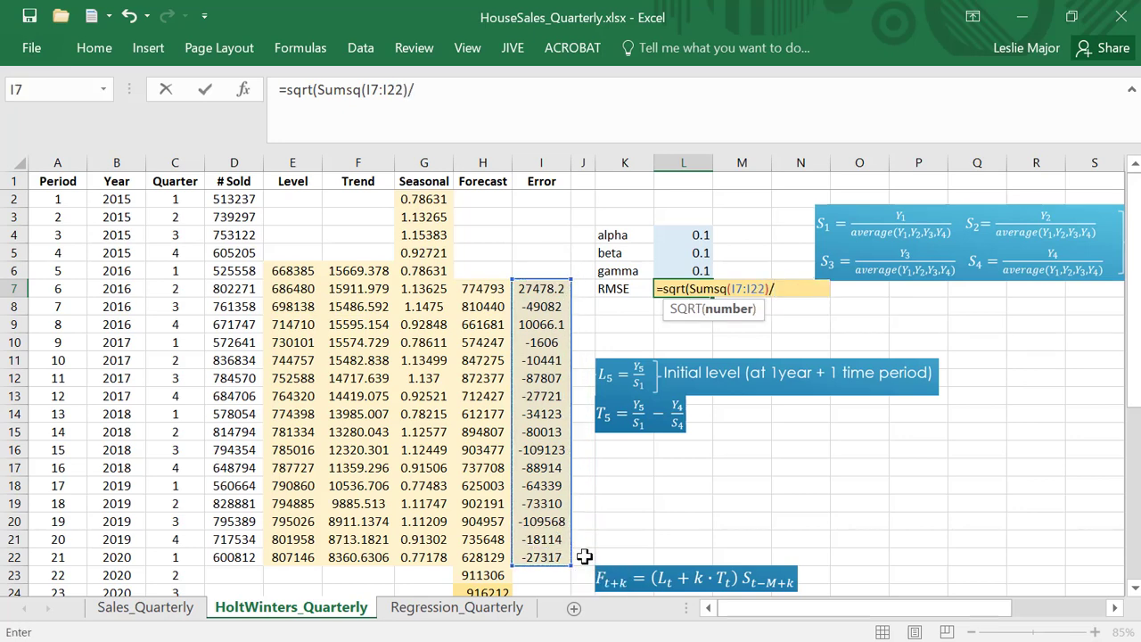
type("count(")
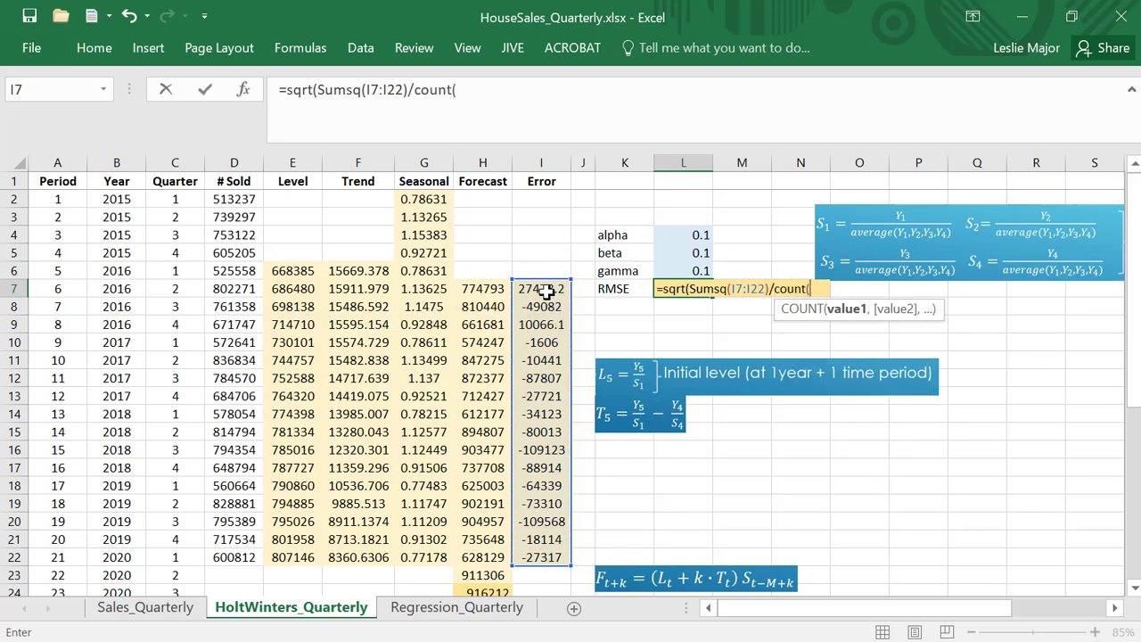
left_click_drag(541, 289, 544, 560)
type("))")
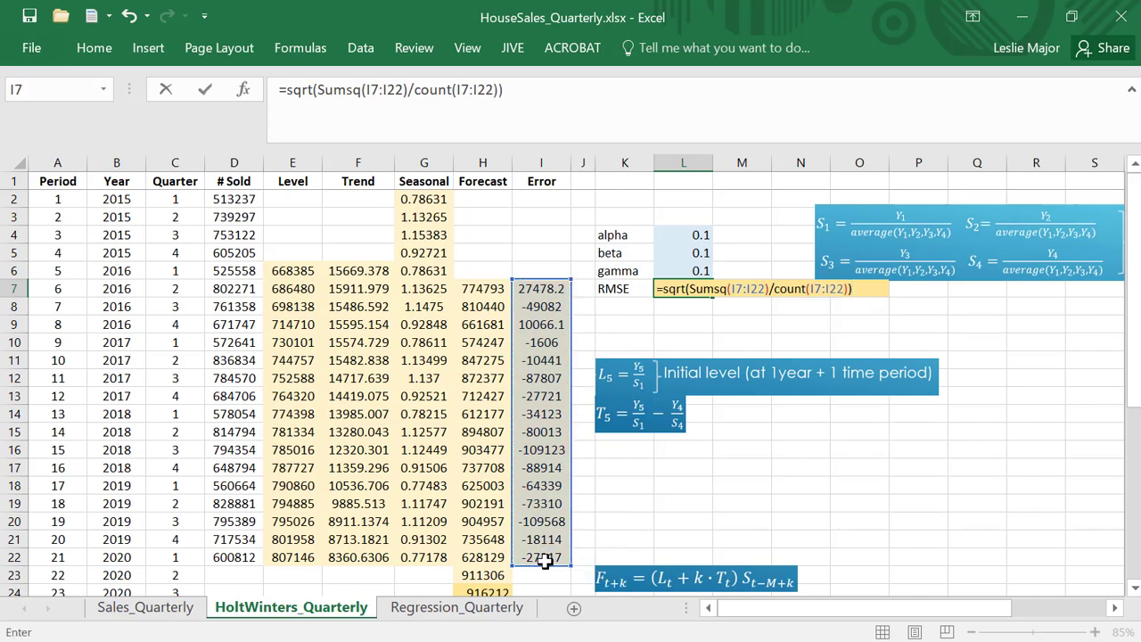
key("Return")
key("Up")
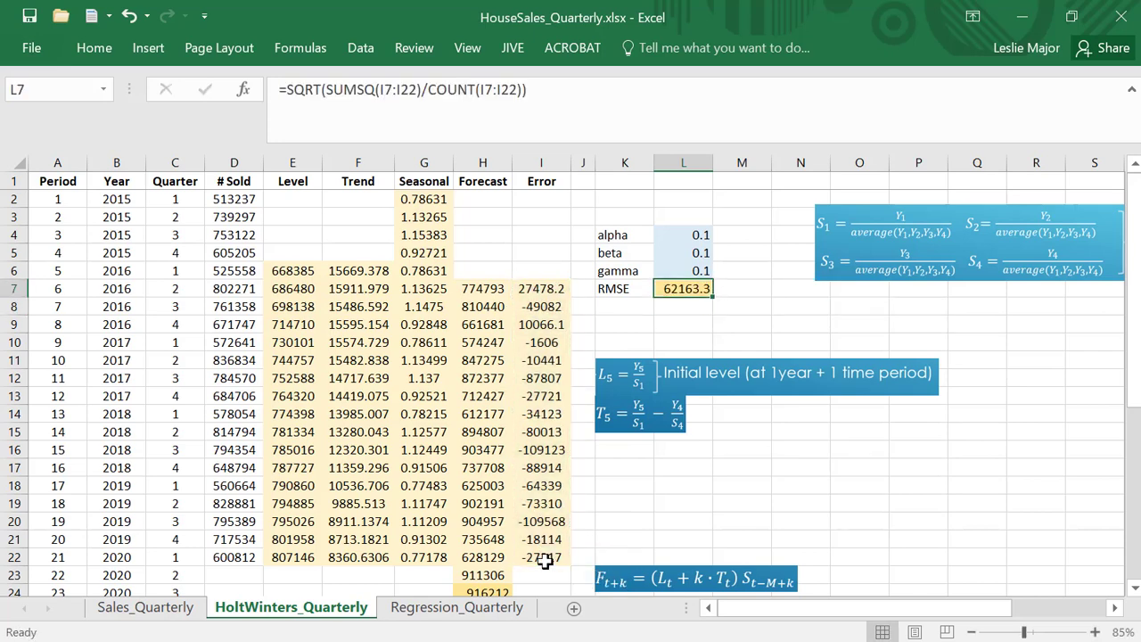
Reselect L7 to check its RMSE formula
left_click(863, 452)
left_click(683, 283)
left_click(805, 318)
left_click(682, 286)
Run Solver to minimise L7 by changing L4:L6 between 0 and 1, using GRG Nonlinear
left_click(359, 50)
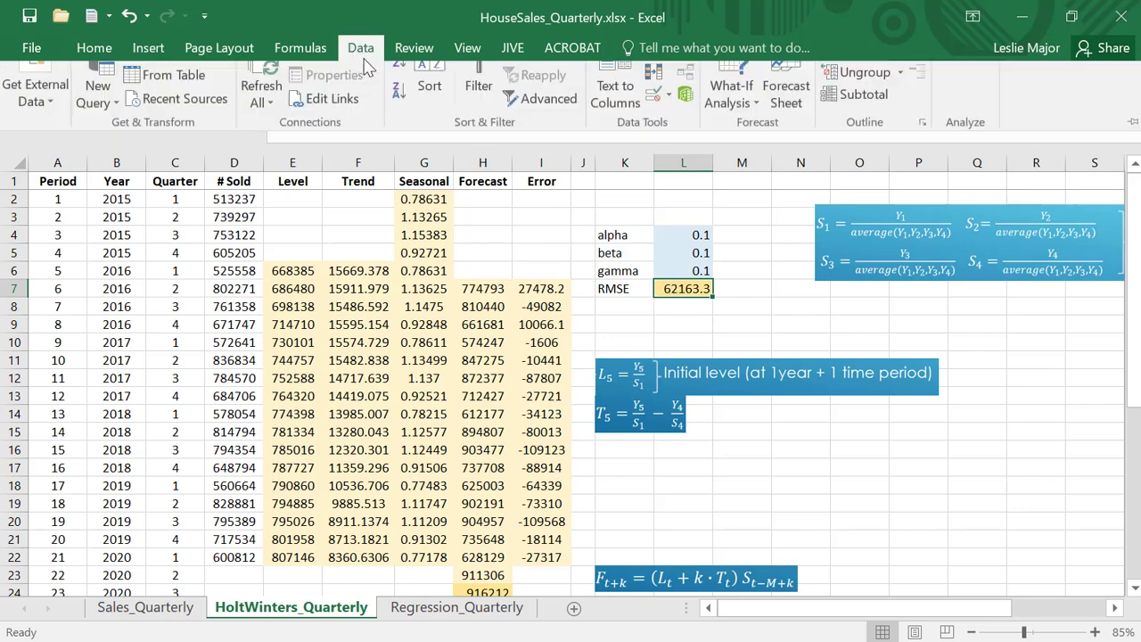
left_click(969, 82)
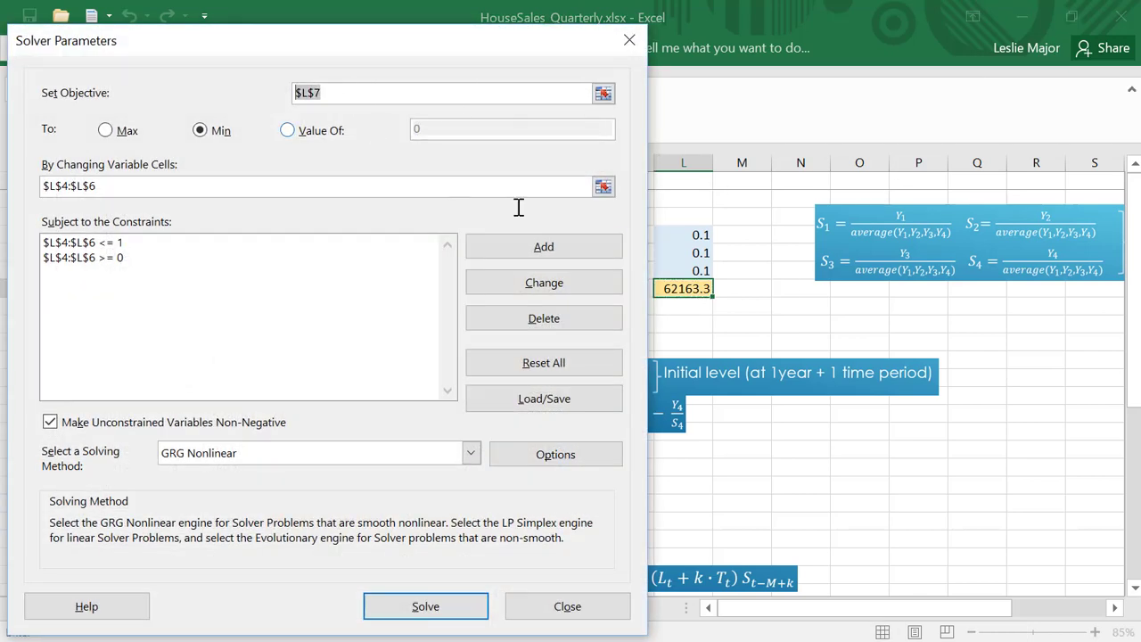
left_click(695, 291)
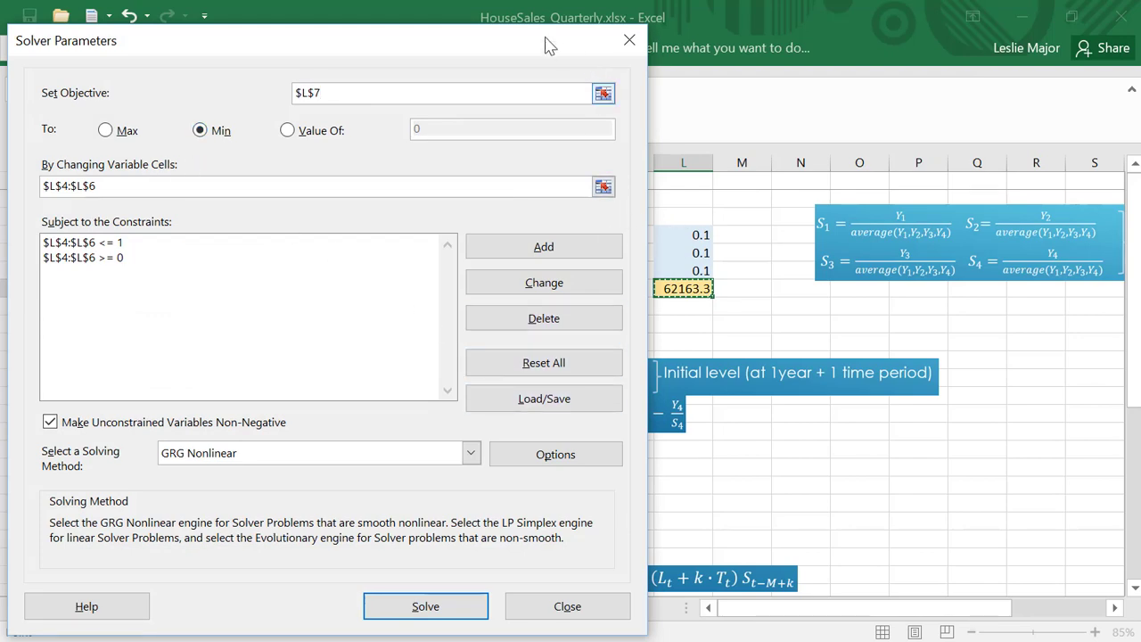
left_click_drag(548, 45, 508, 67)
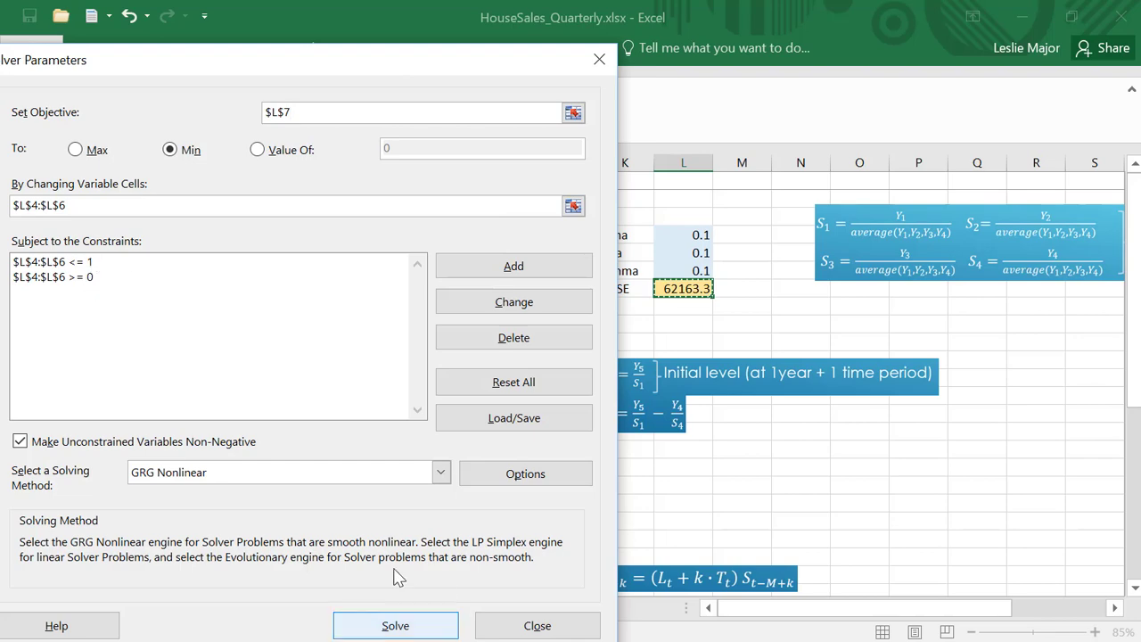
left_click(419, 627)
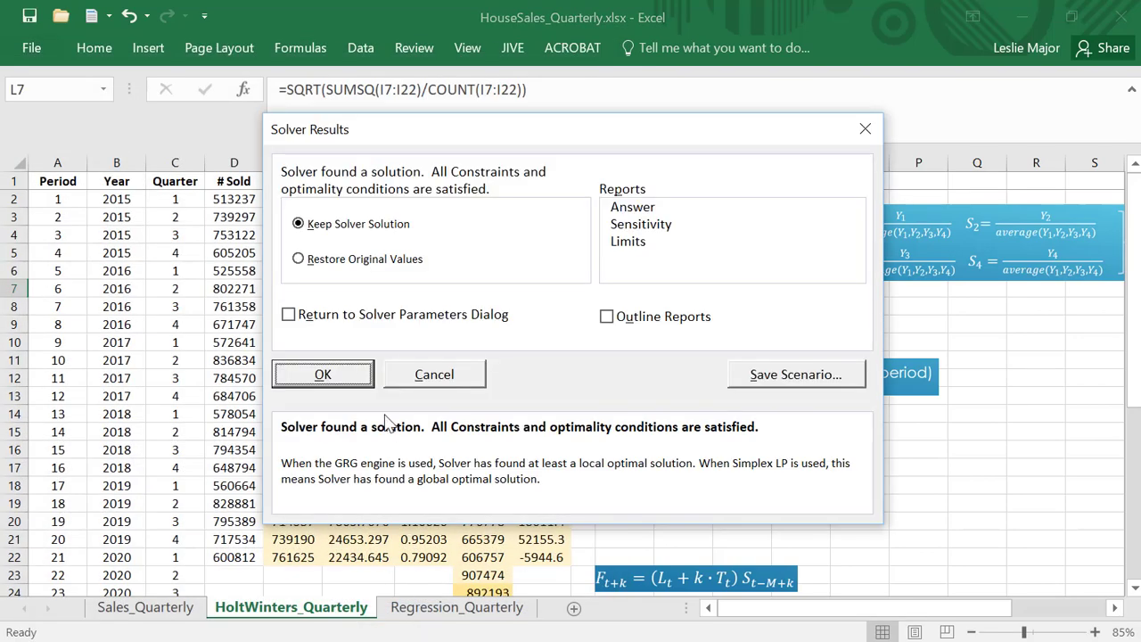
Keep the Solver solution: alpha 0.29647, beta 1, gamma 0.62386, RMSE 29022.6
left_click(347, 381)
left_click(741, 328)
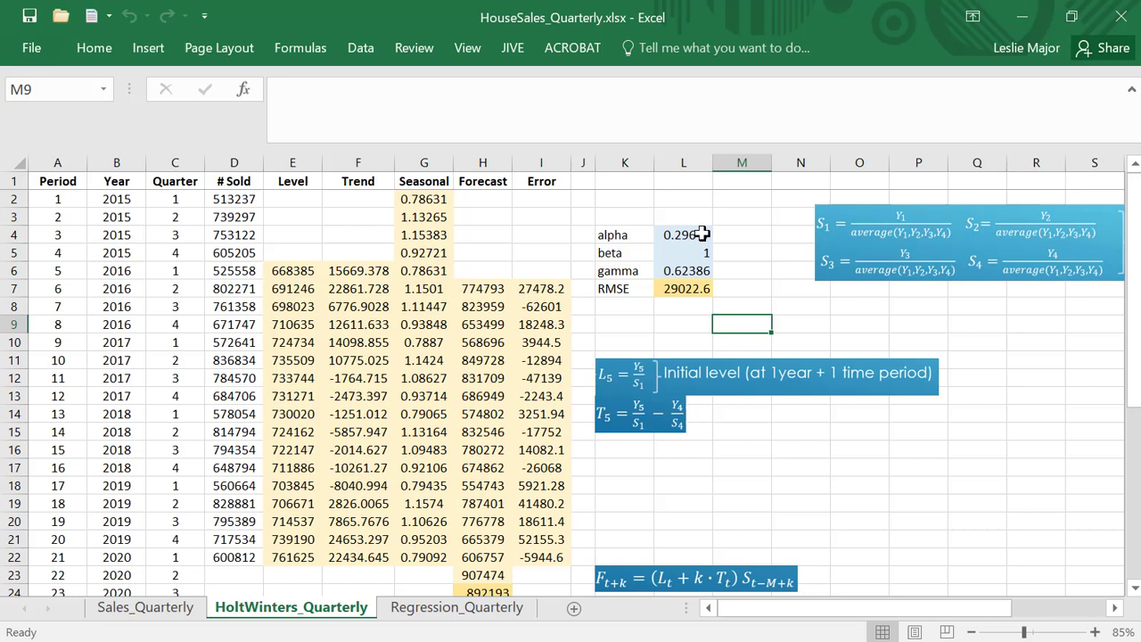
left_click(781, 325)
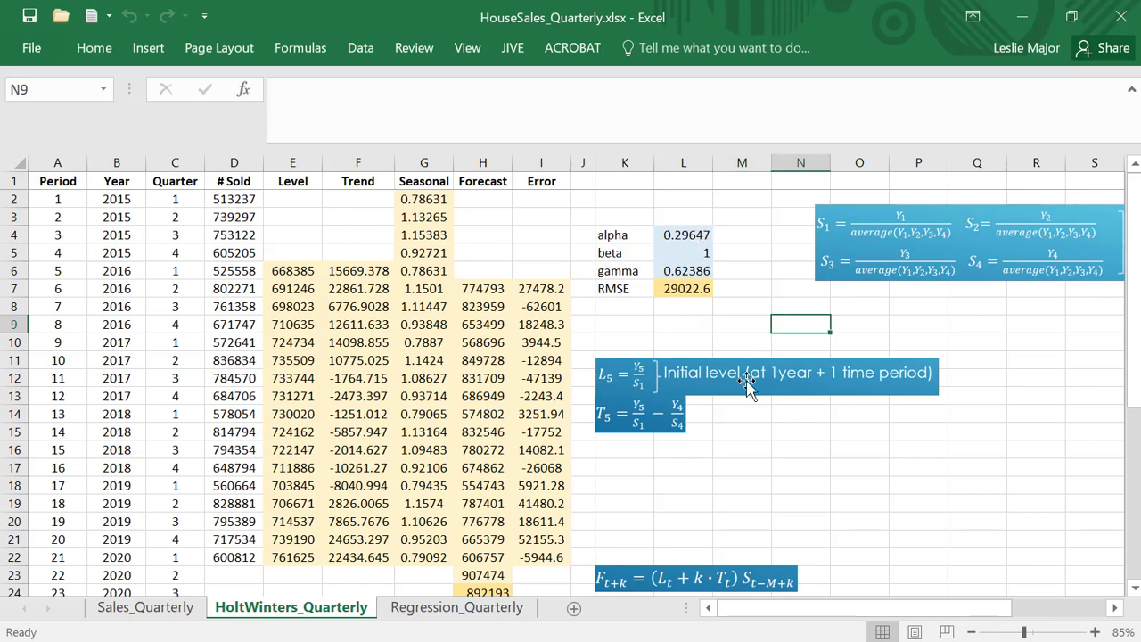
left_click(678, 255)
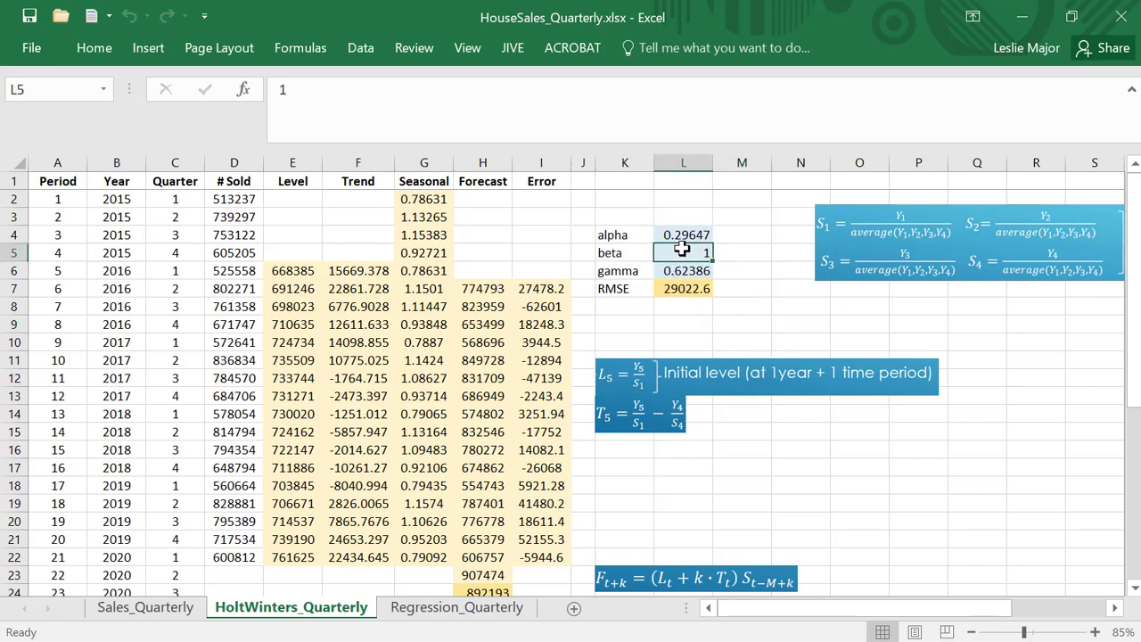
left_click(738, 265)
scroll(821, 316, "down", 1, "ctrl")
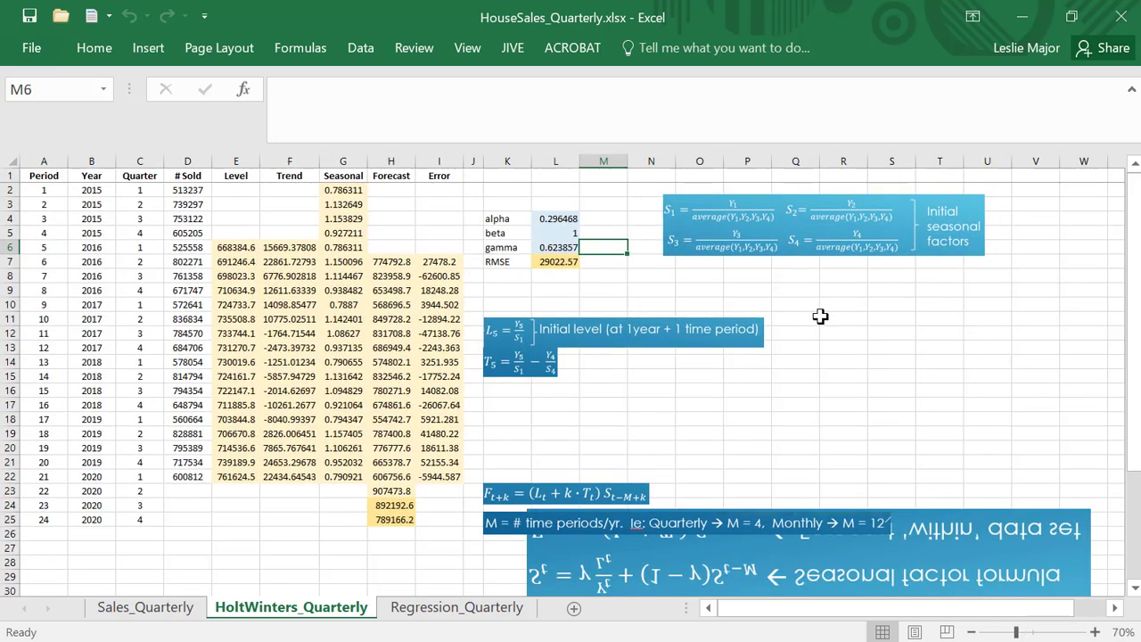